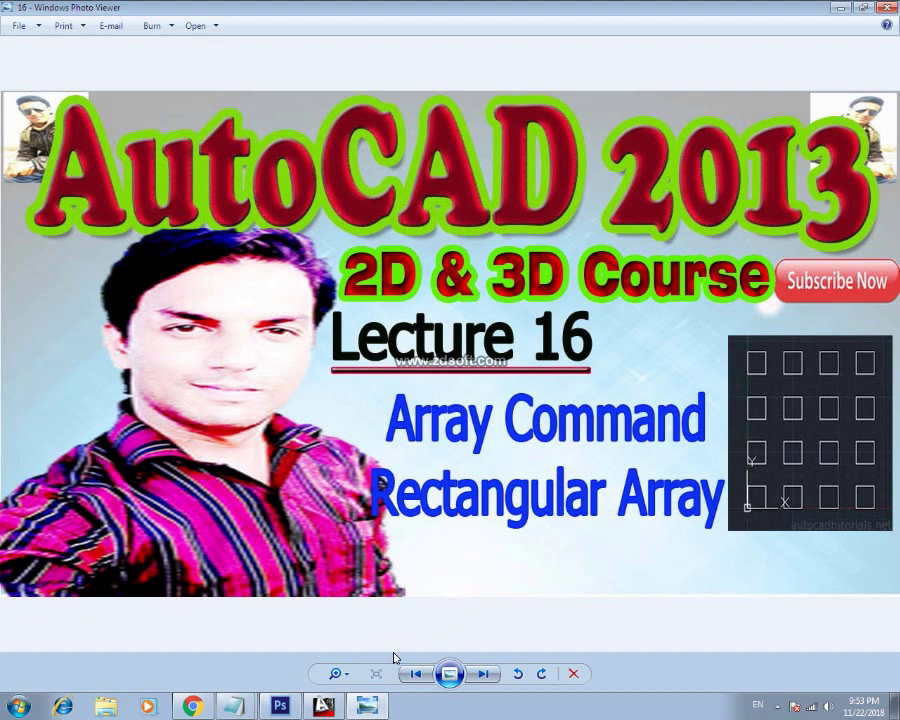
Switch from Photo Viewer to the empty window.dwg drawing in AutoCAD 2013.
click(325, 706)
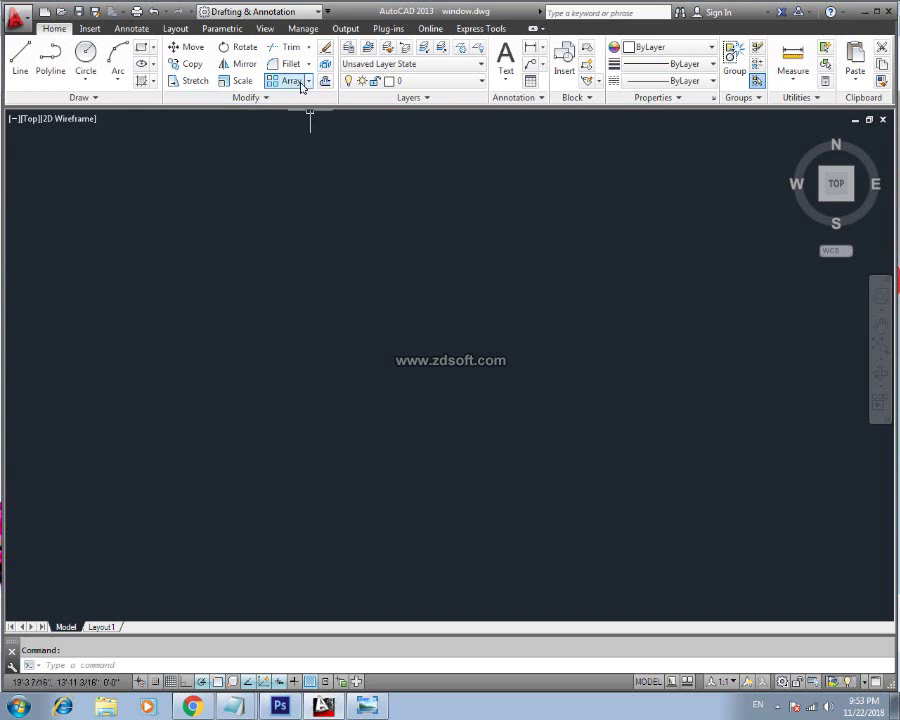
click(307, 83)
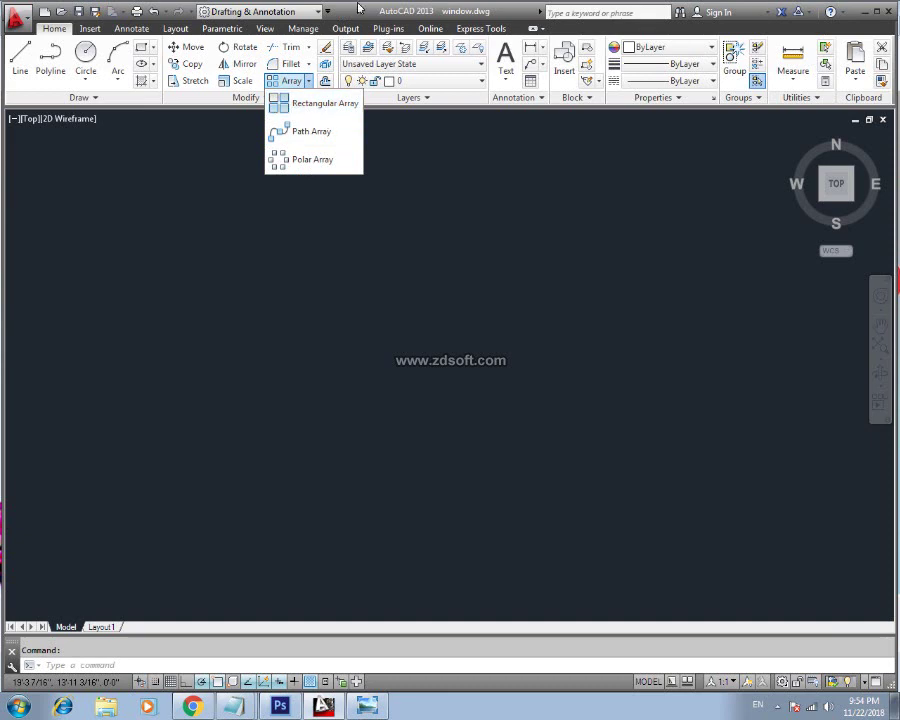
click(254, 135)
key(Escape)
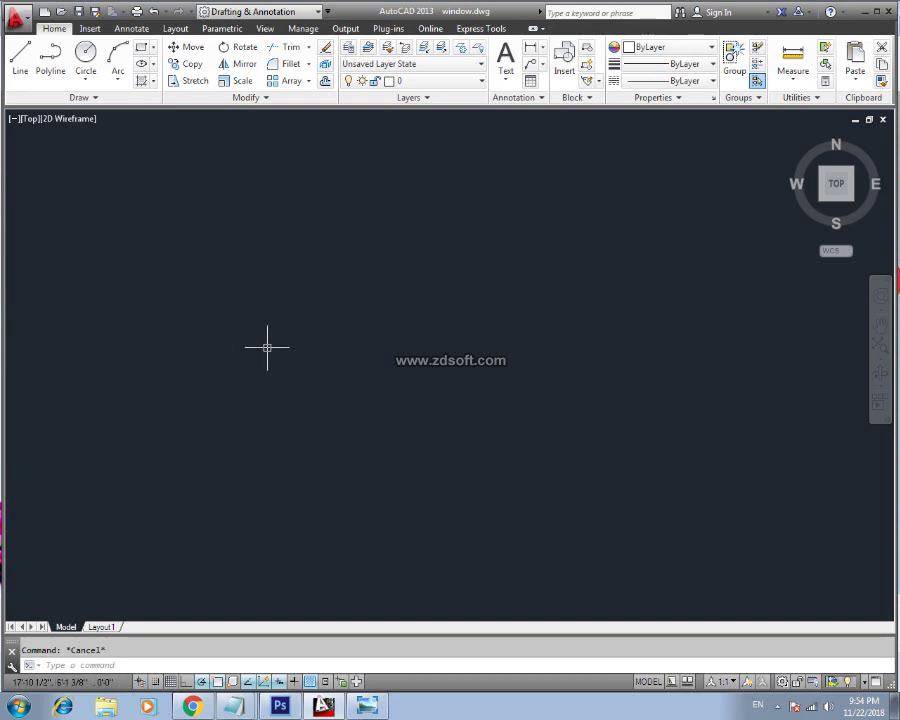
click(776, 705)
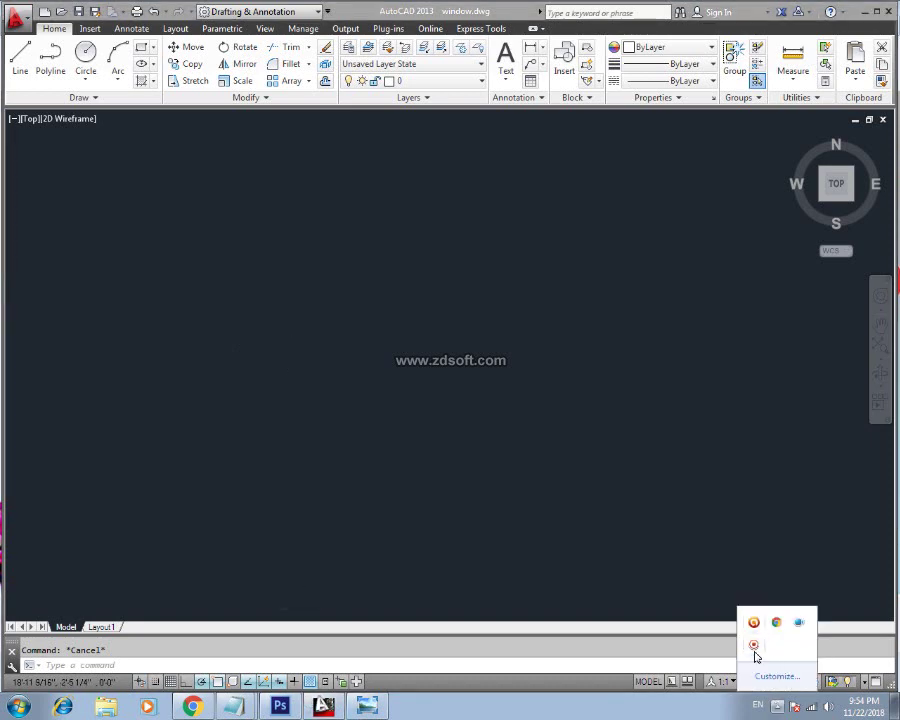
click(806, 610)
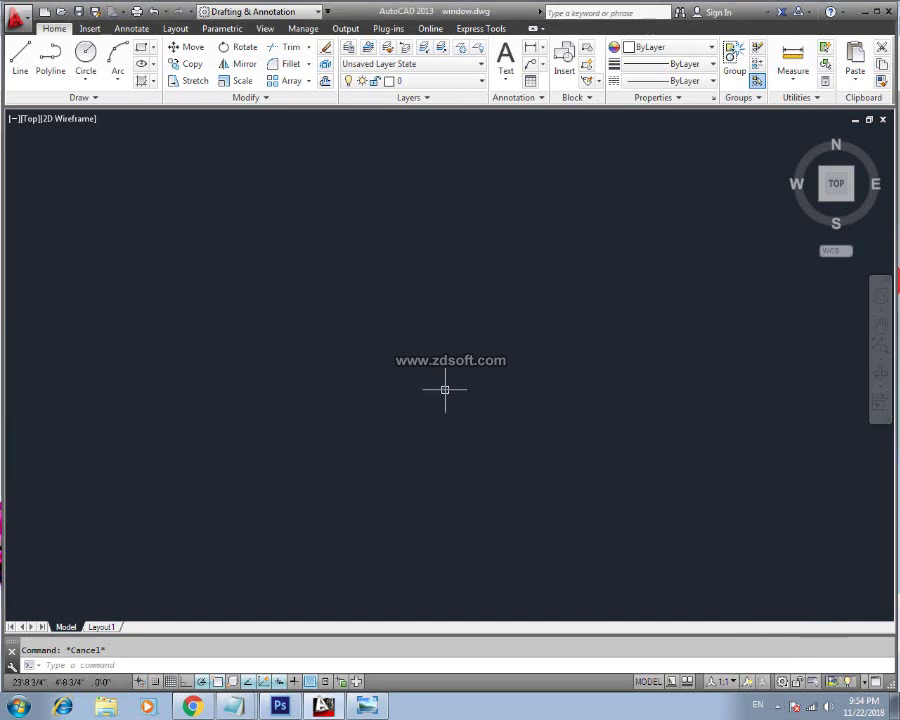
Draw a 3' by 2' rectangle with RECTANG, using @3',2' for the opposite corner.
text(rec)
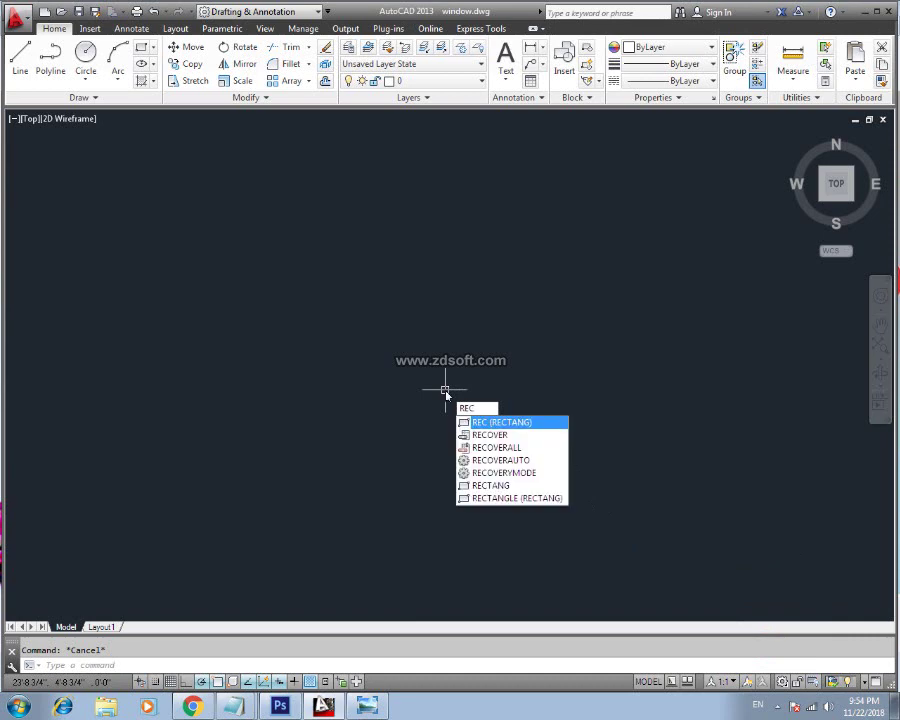
key(Return)
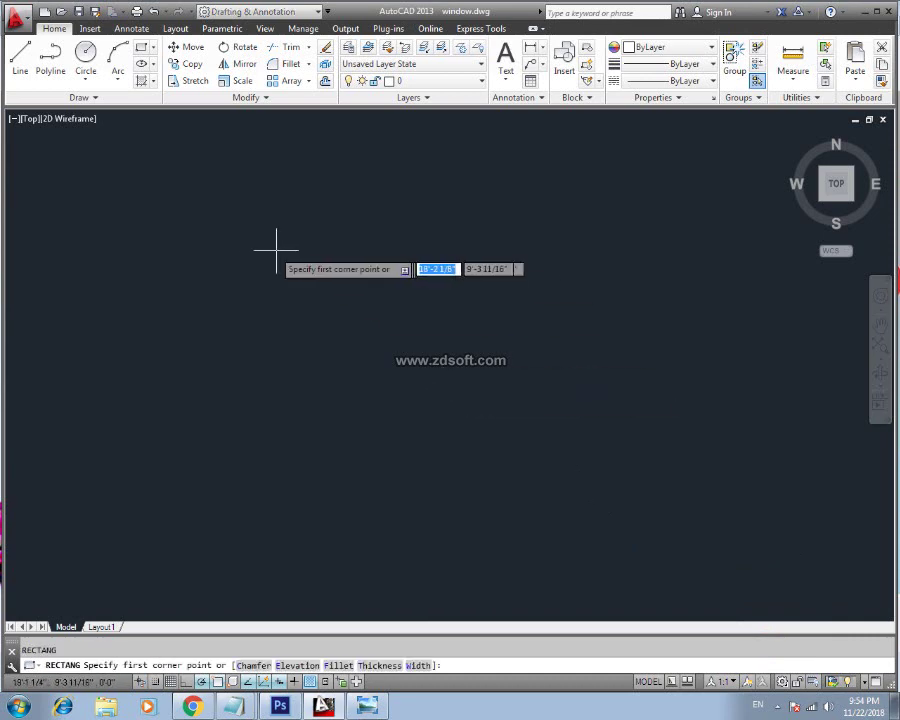
click(249, 250)
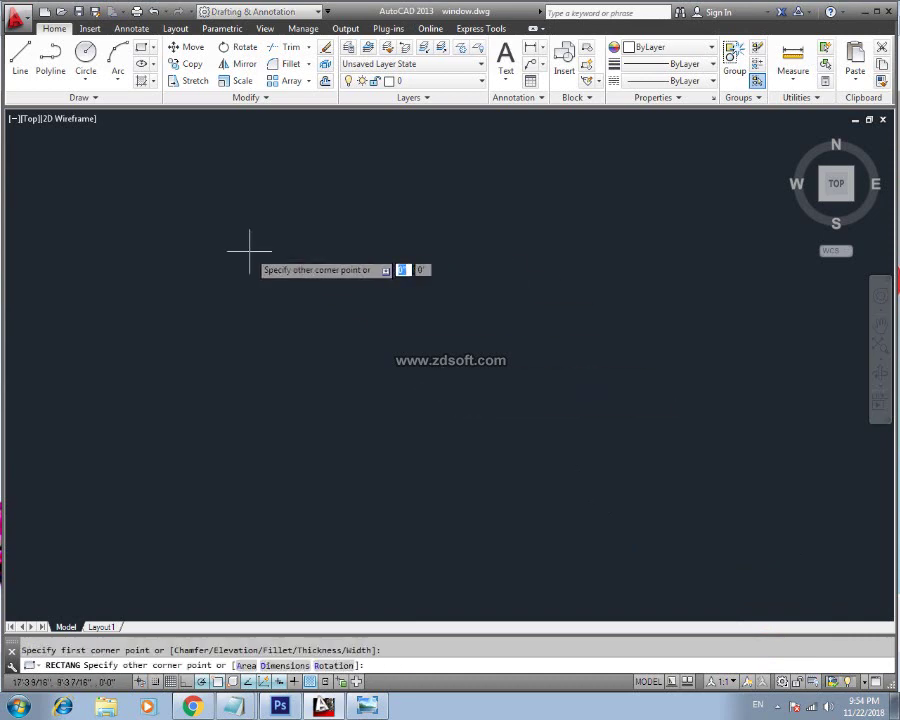
middle_click(305, 303)
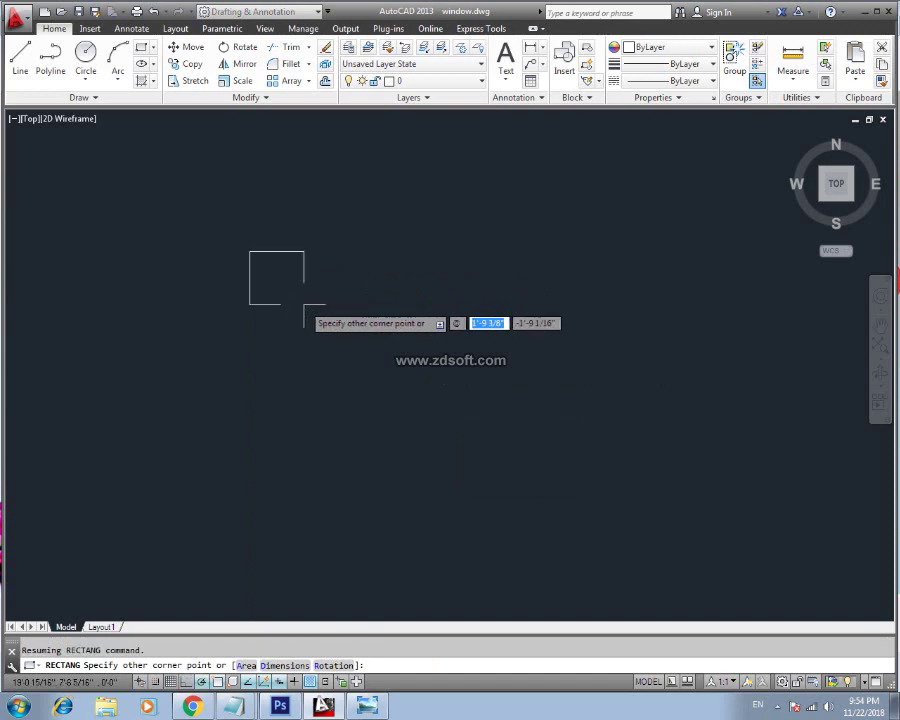
text(3)
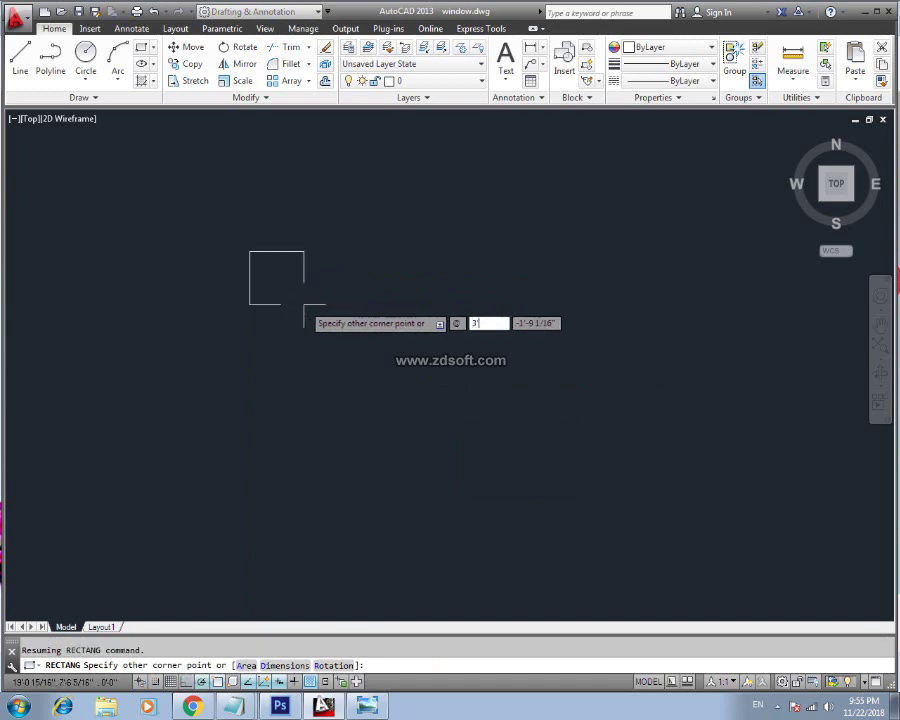
key(Tab)
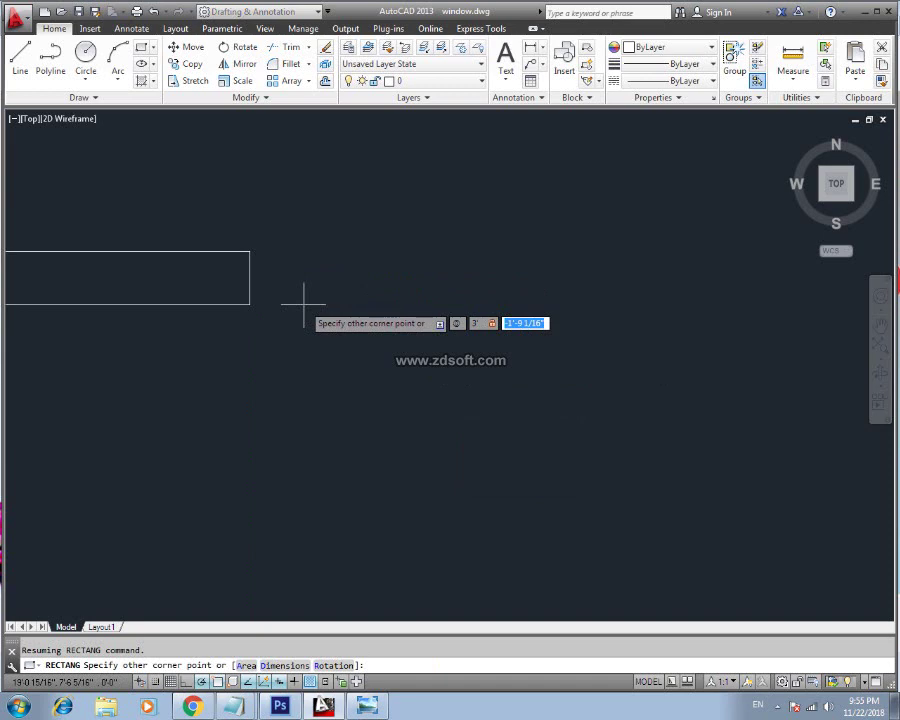
text(2)
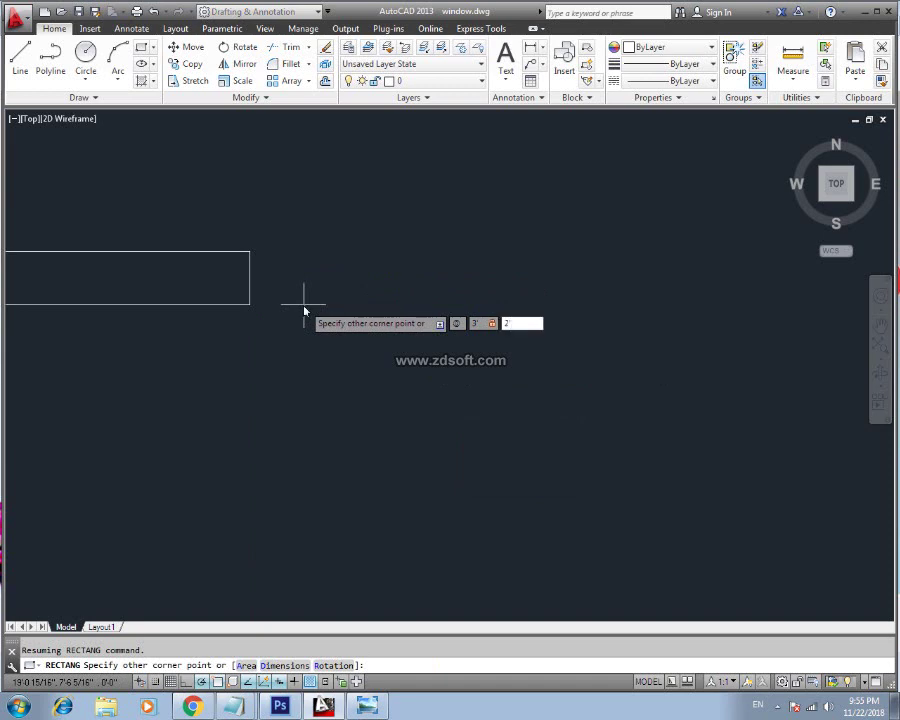
key(Return)
middle_drag(300, 300, 346, 380)
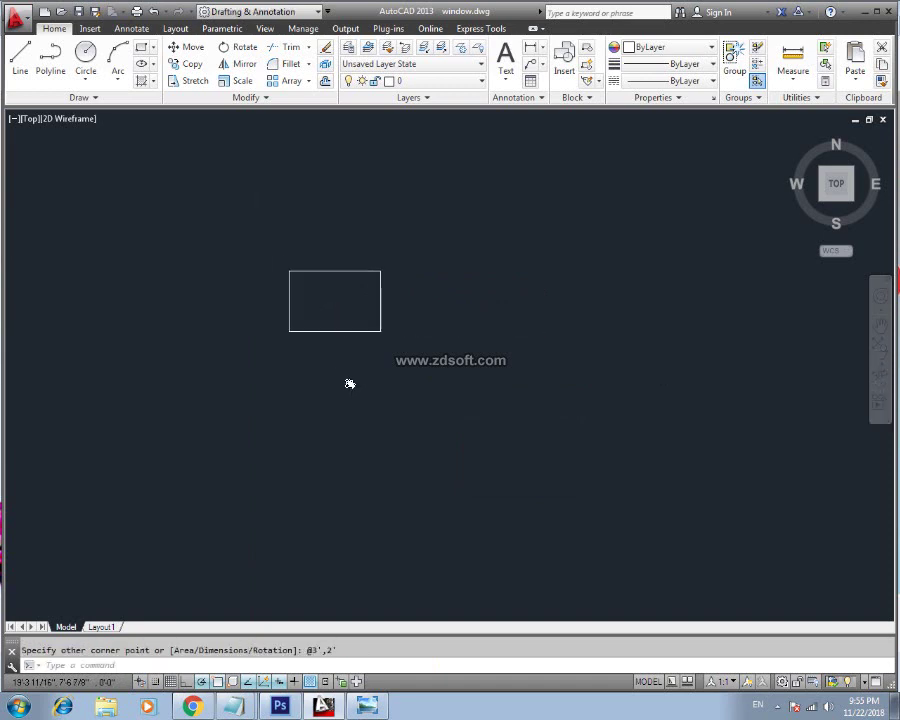
mouse_move(380, 326)
middle_down()
mouse_move(366, 414)
mouse_move(386, 437)
mouse_move(362, 414)
middle_up()
scroll(351, 400, up, 3)
scroll(370, 418, down, 2)
key(Escape)
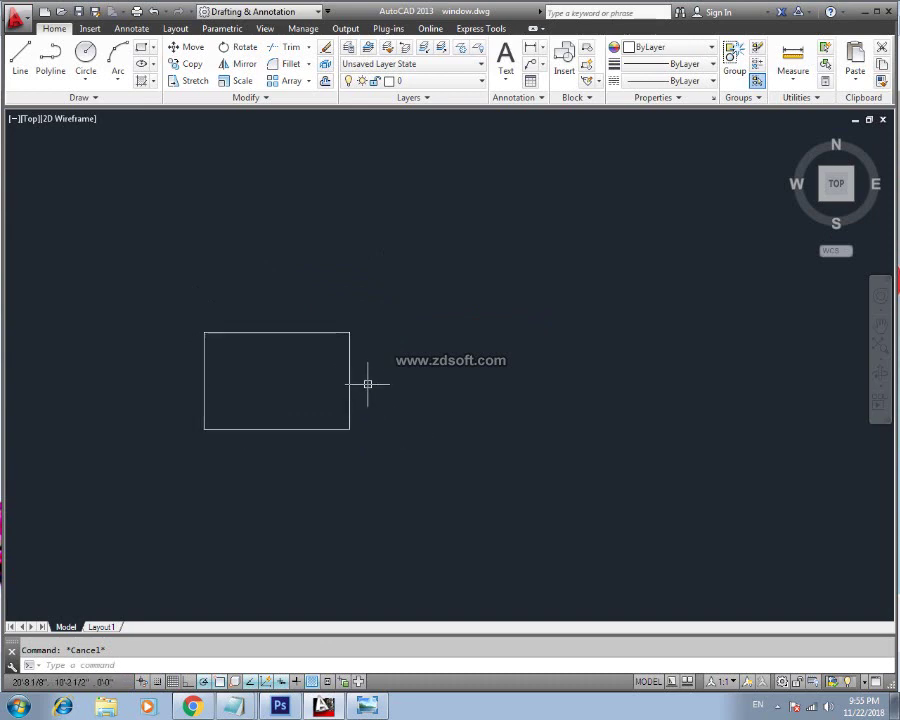
click(309, 82)
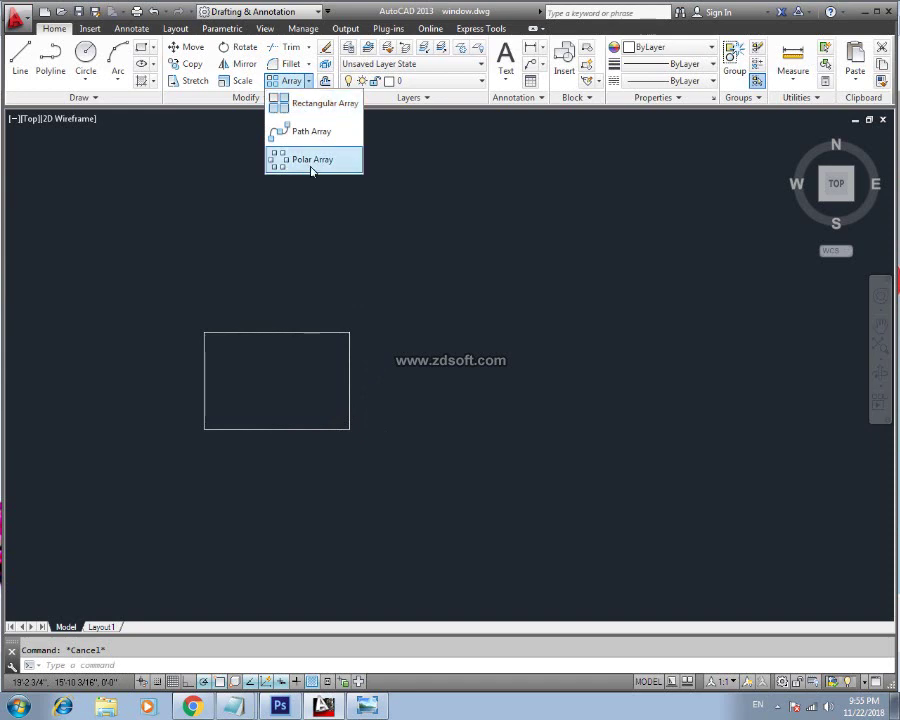
click(299, 104)
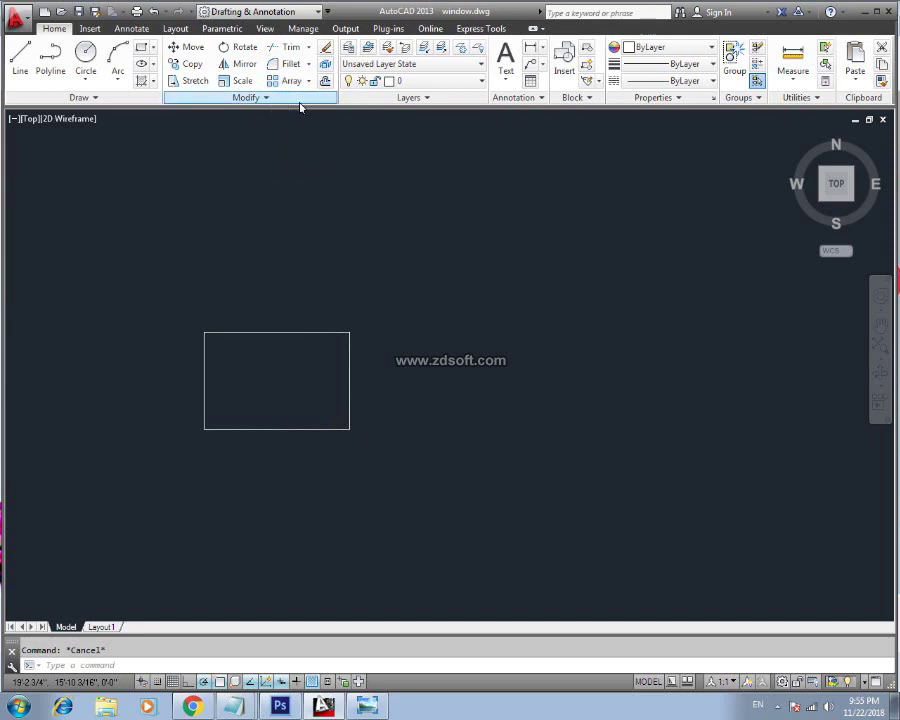
text(ar)
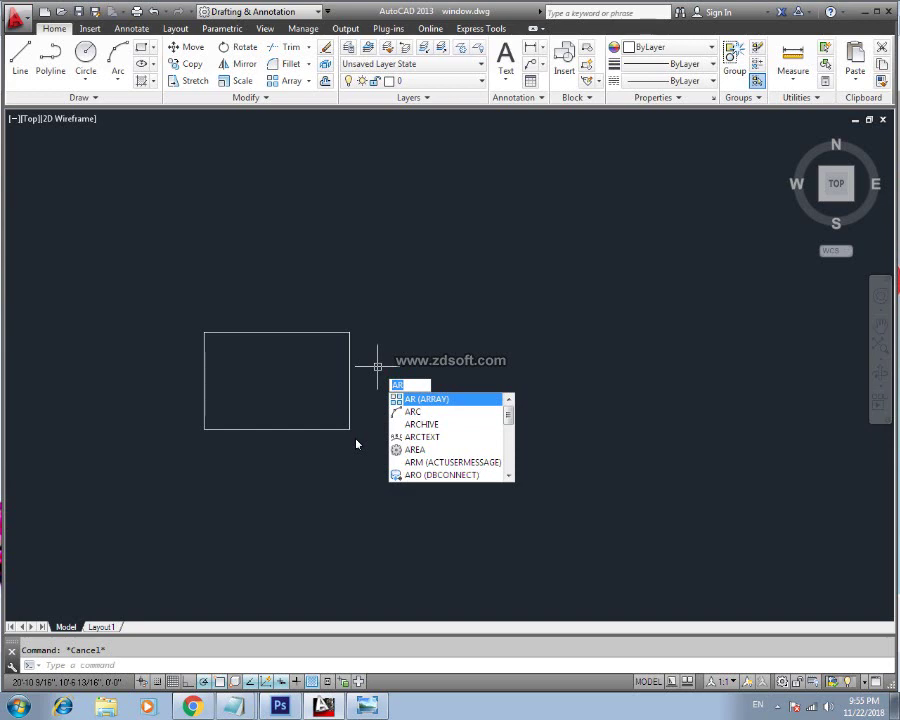
key(Return)
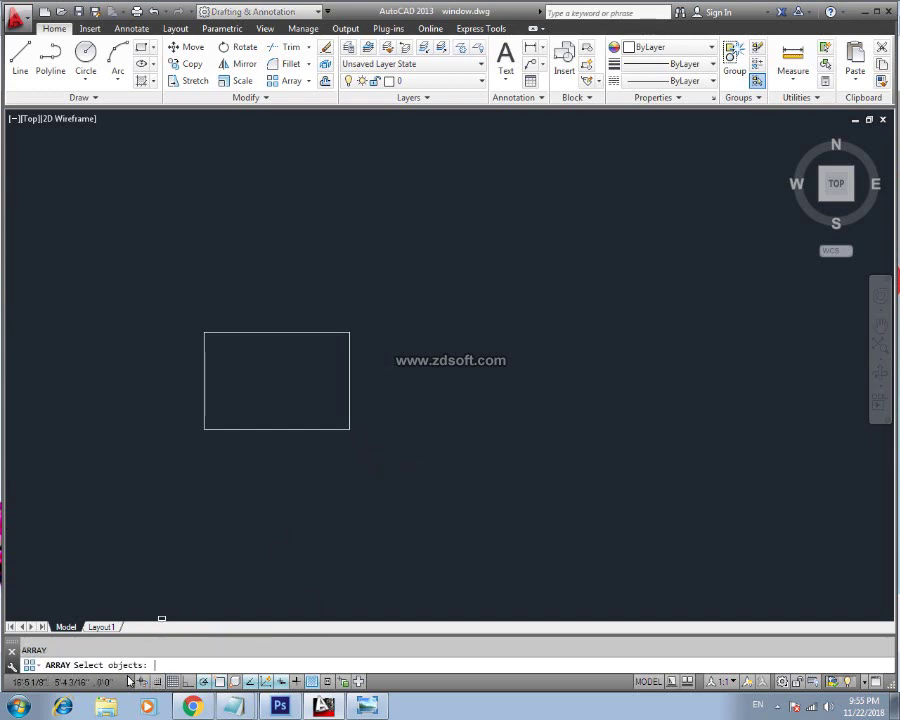
click(301, 334)
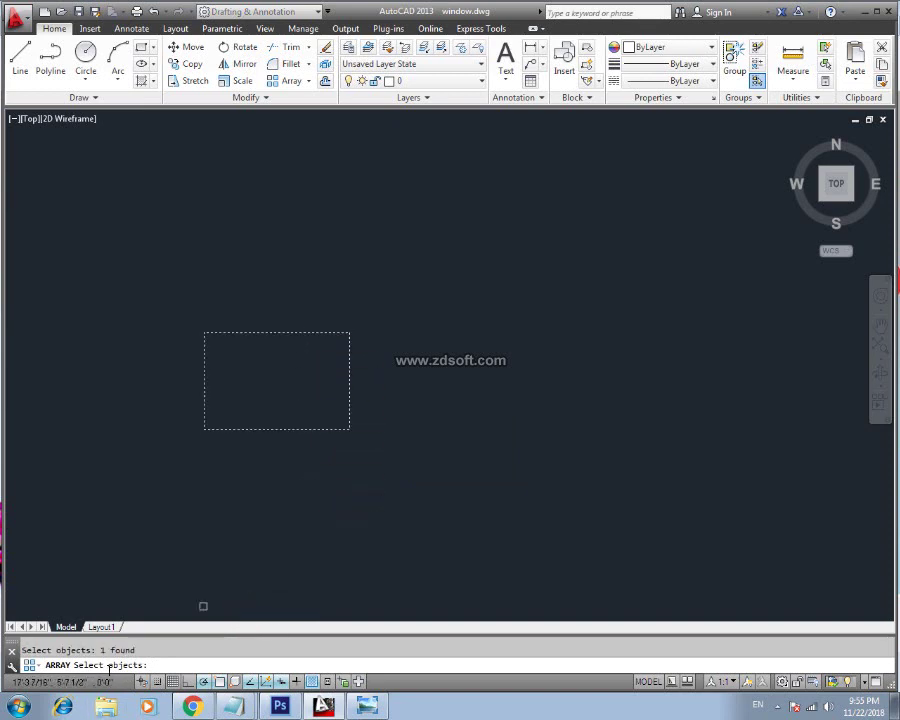
key(Return)
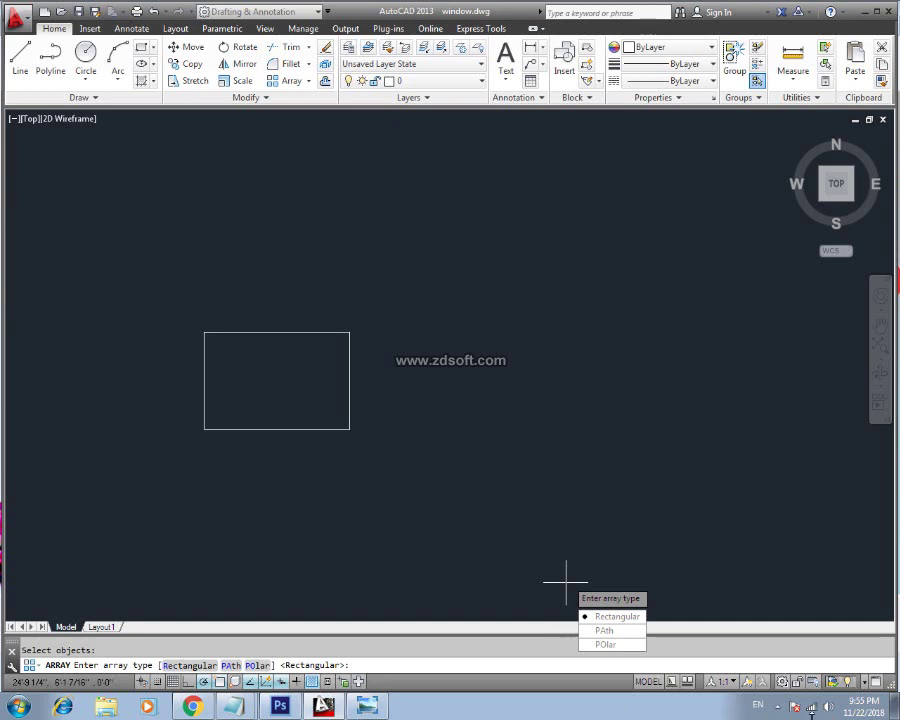
click(778, 705)
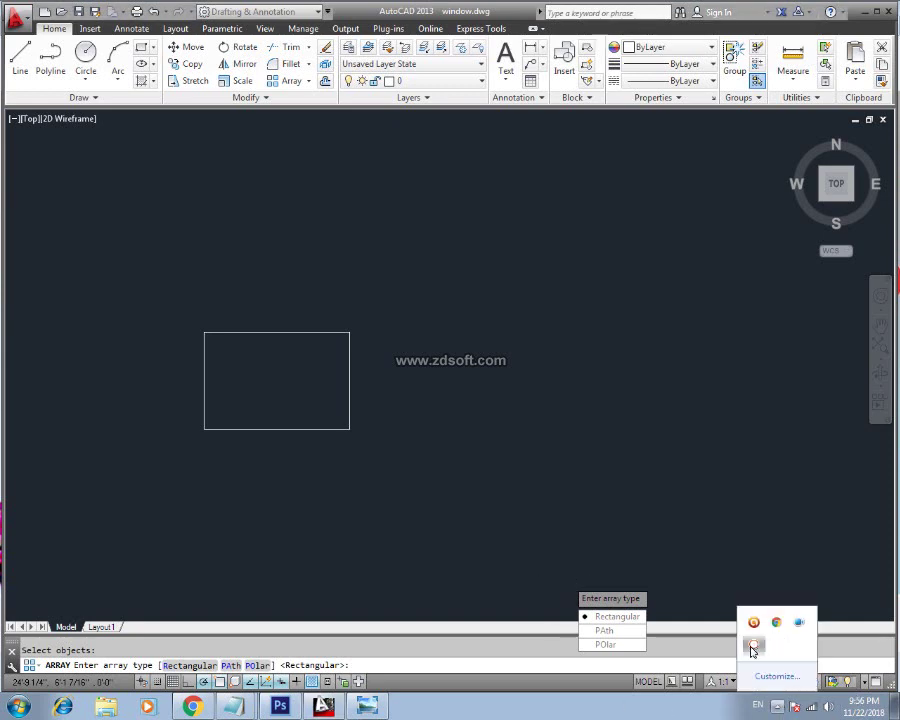
click(806, 579)
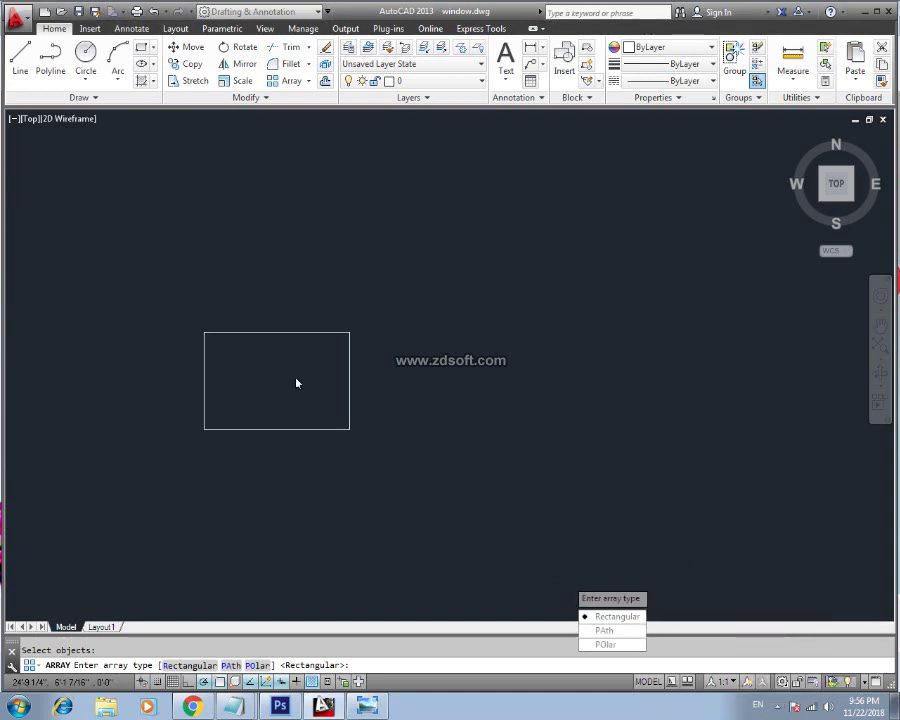
key(Escape)
middle_drag(351, 381, 388, 408)
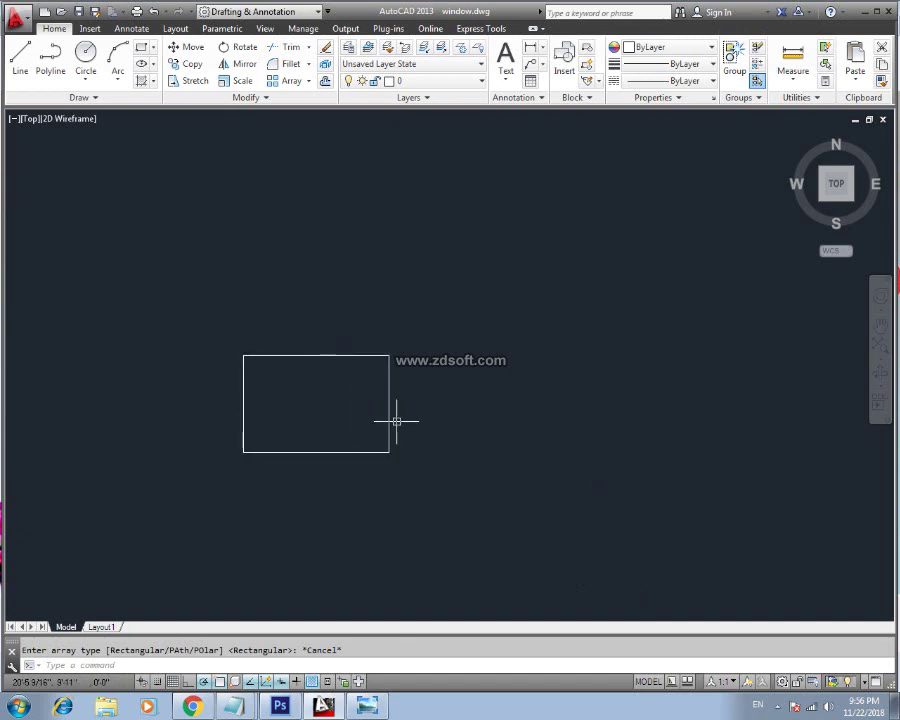
Array the rectangle into a 4-column by 3-row rectangular grid spaced 4'-6" by 3'.
text(re)
key(Escape)
text(ar)
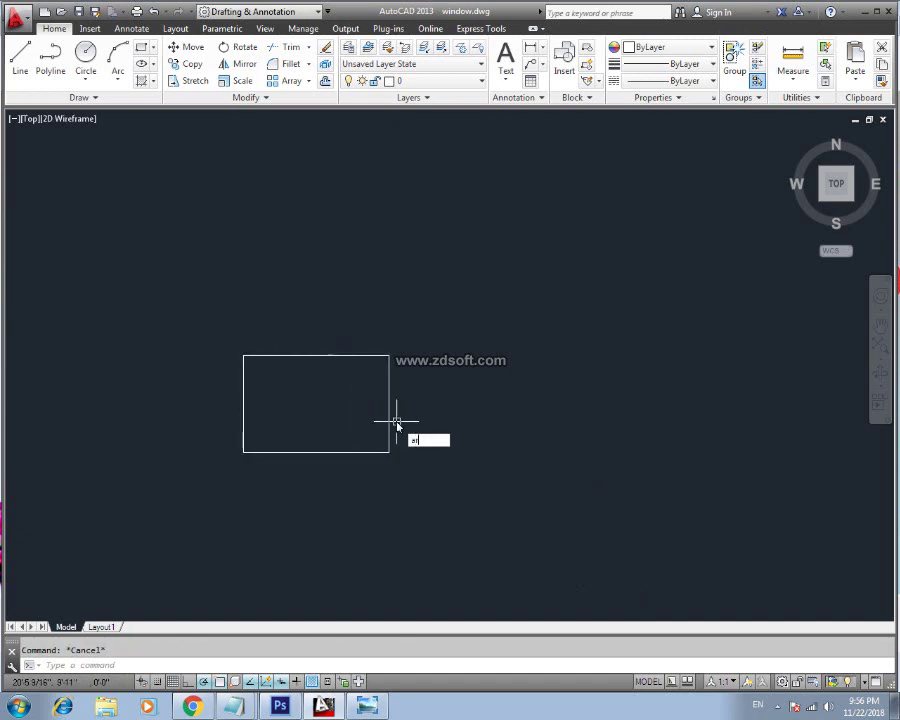
key(Return)
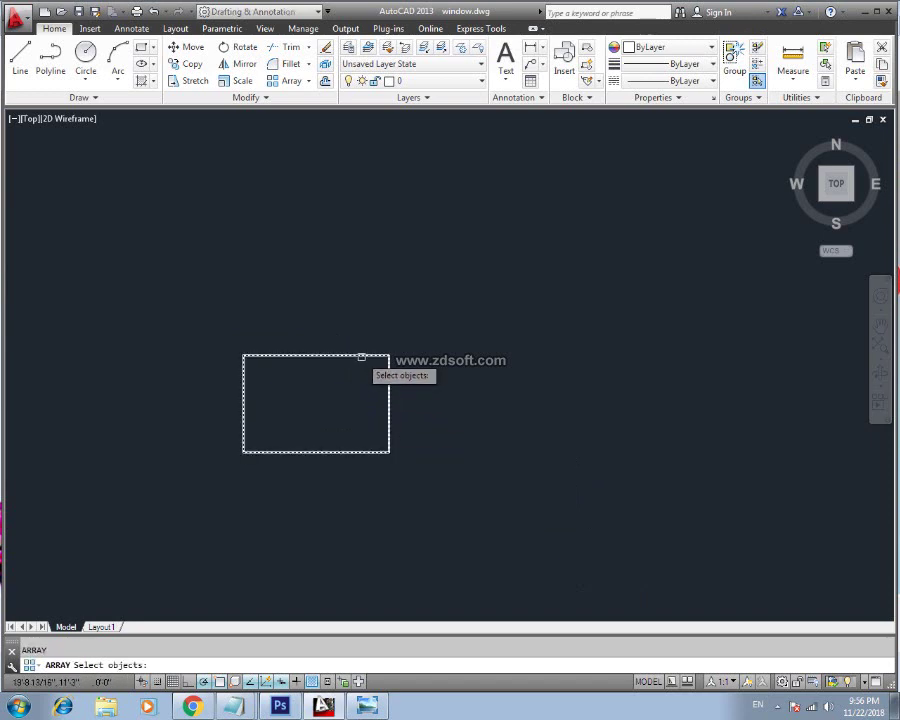
click(361, 357)
key(Return)
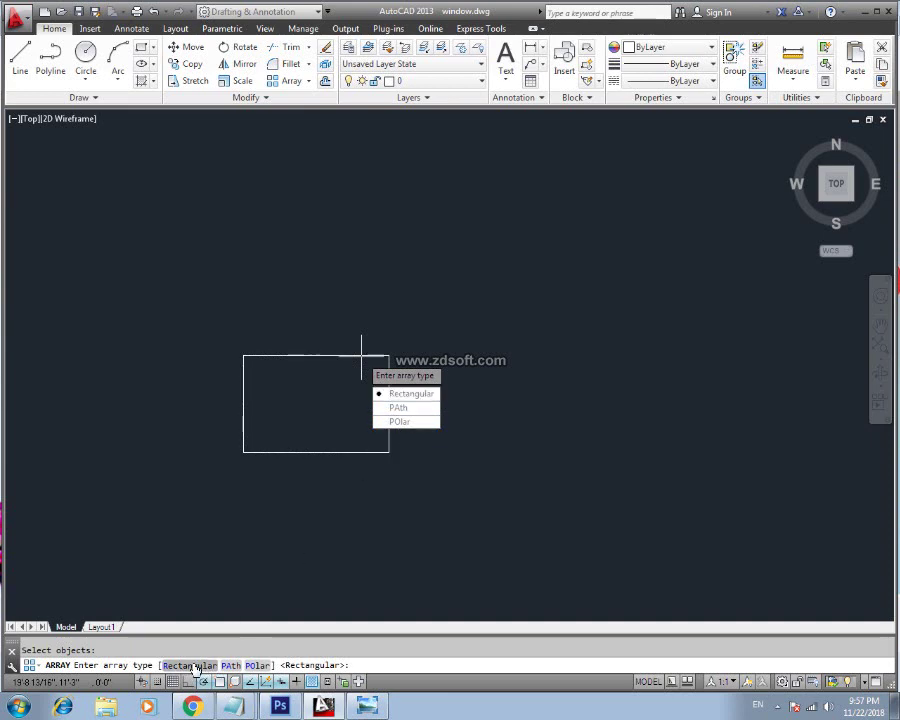
click(192, 666)
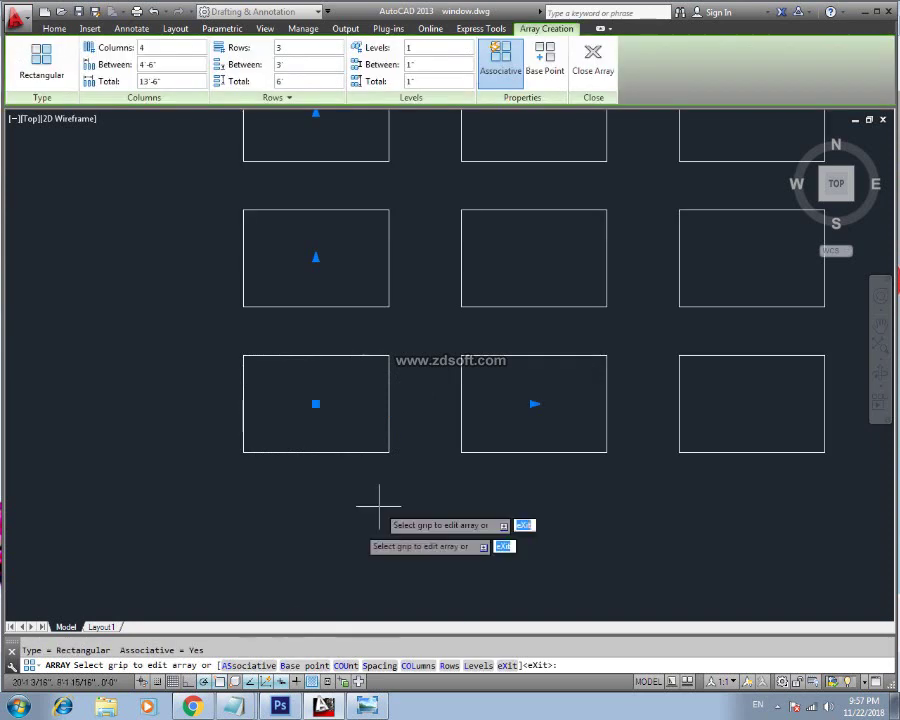
middle_drag(496, 344, 406, 444)
scroll(406, 444, down, 2)
middle_drag(492, 447, 408, 412)
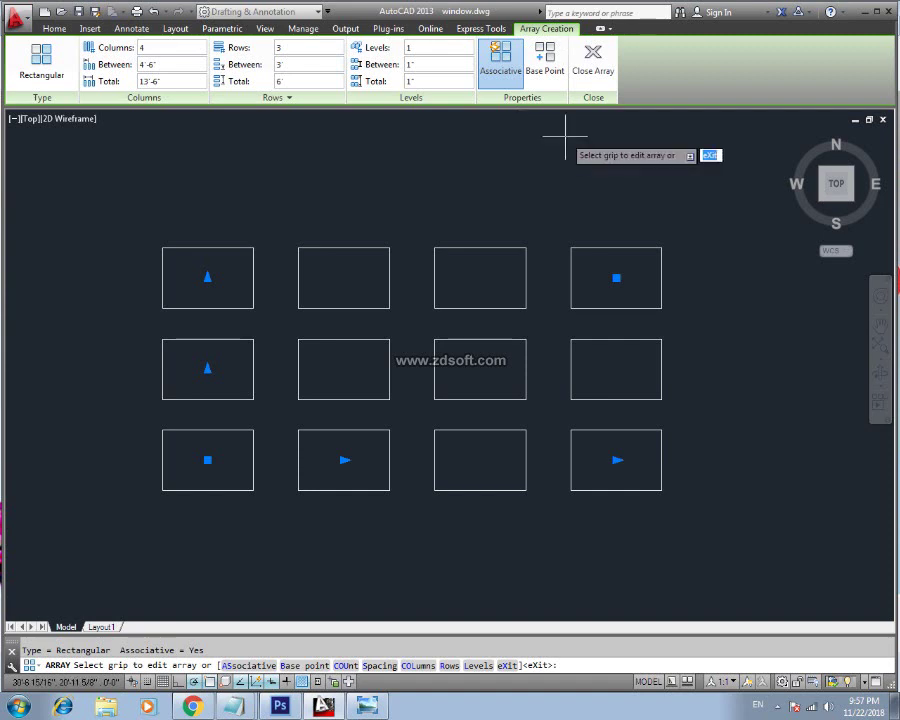
key(Escape)
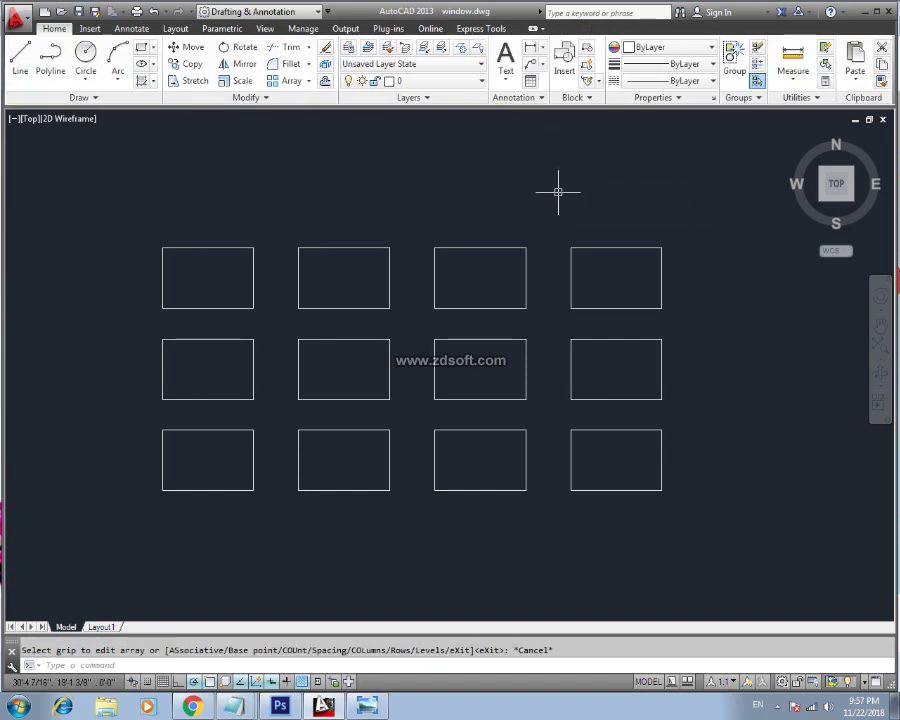
Select the 4 by 3 rectangle array and step into its Columns and Rows fields.
click(528, 175)
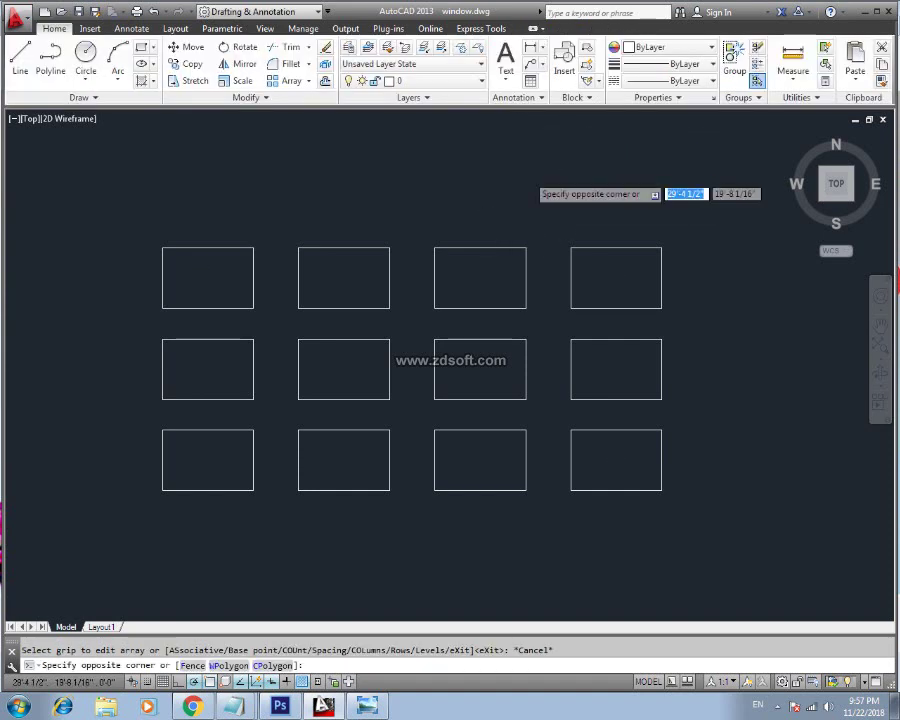
key(Escape)
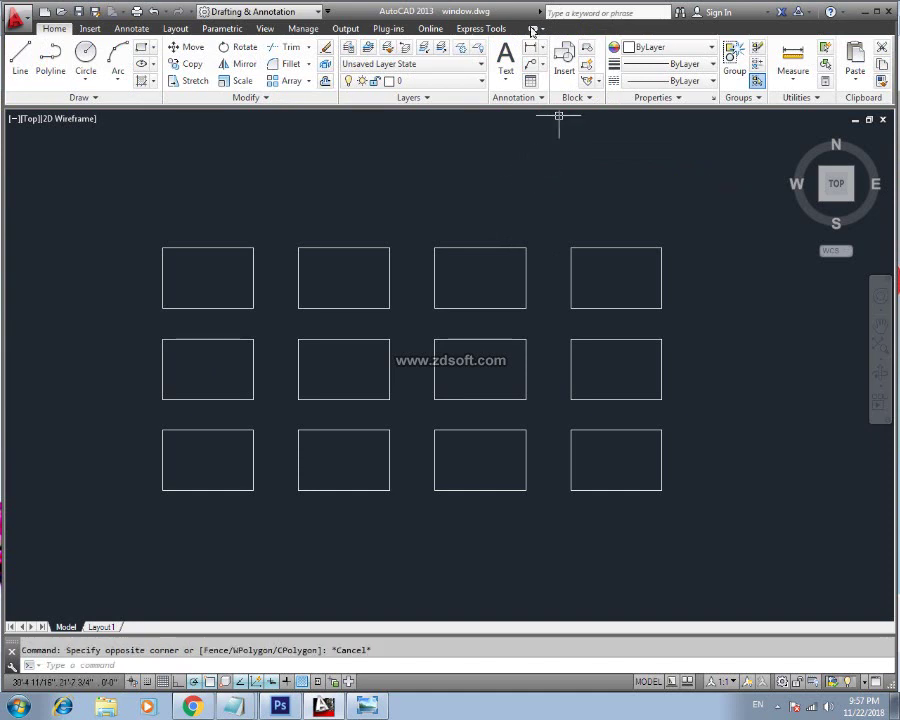
click(511, 248)
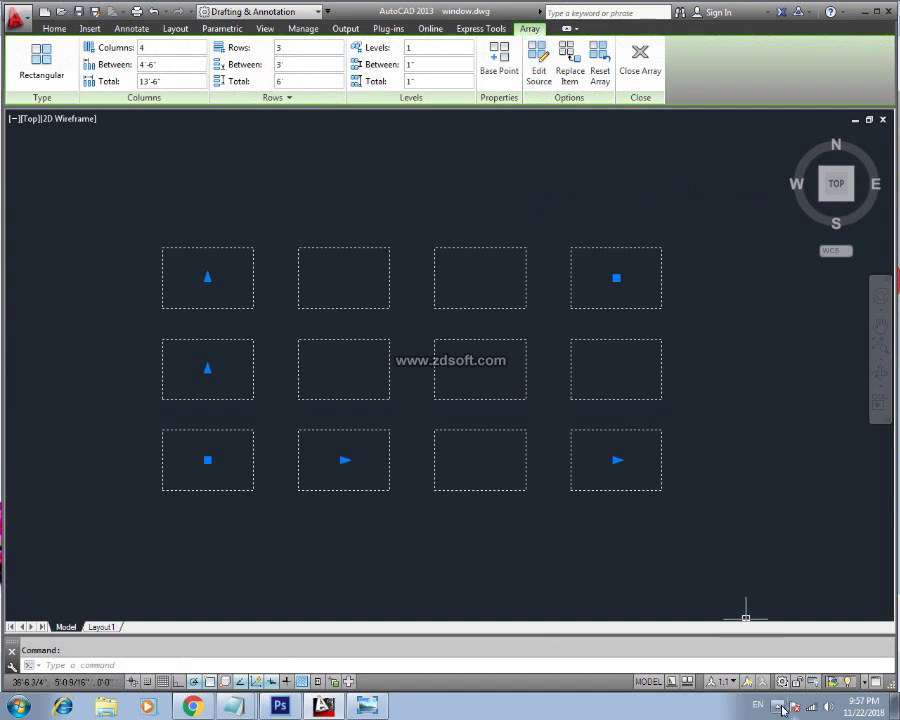
key(Escape)
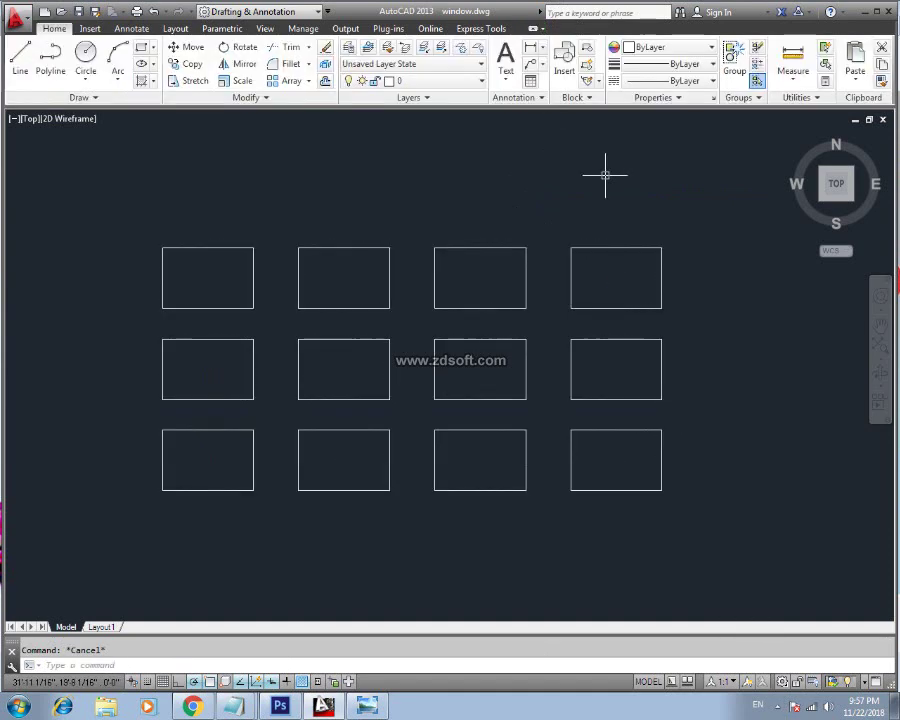
click(601, 250)
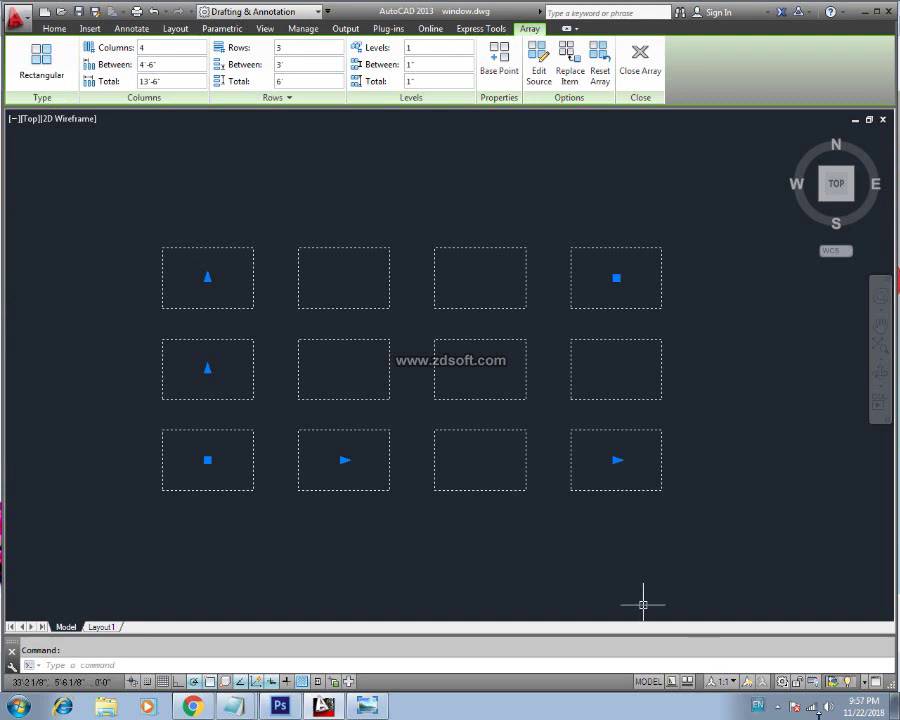
click(776, 707)
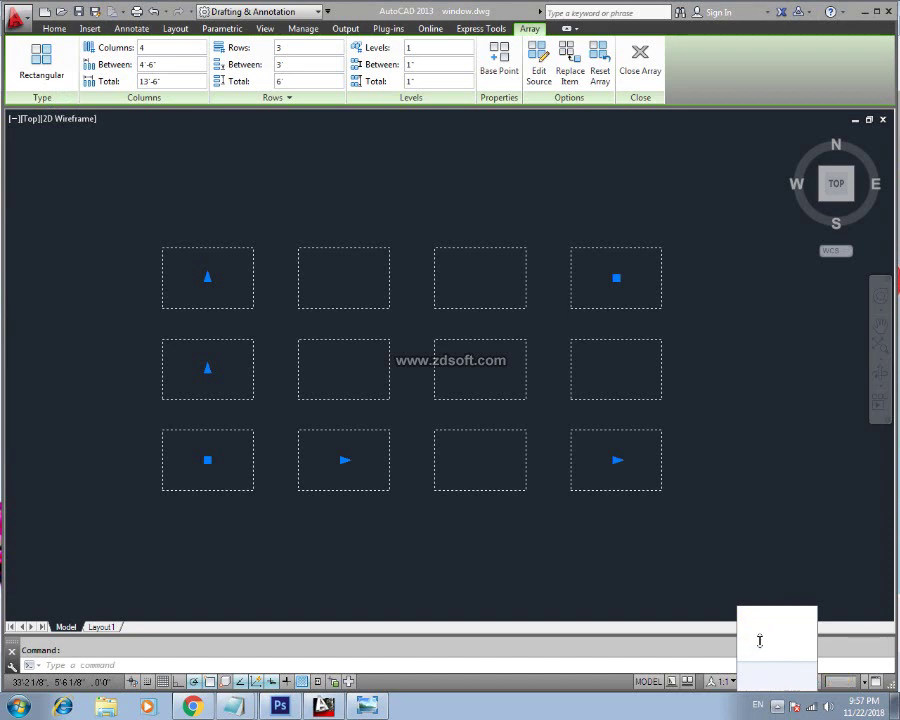
click(806, 585)
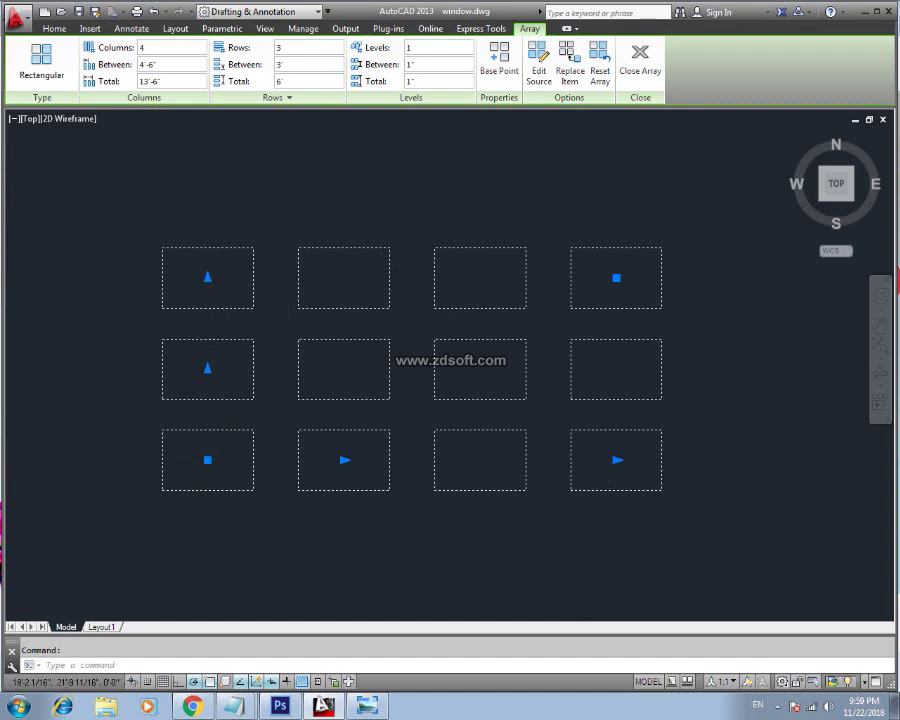
click(148, 47)
key(Tab)
key(Tab)
key(Tab)
Try 5 and 2 columns, then settle the array on 4 columns and 4 rows.
click(279, 47)
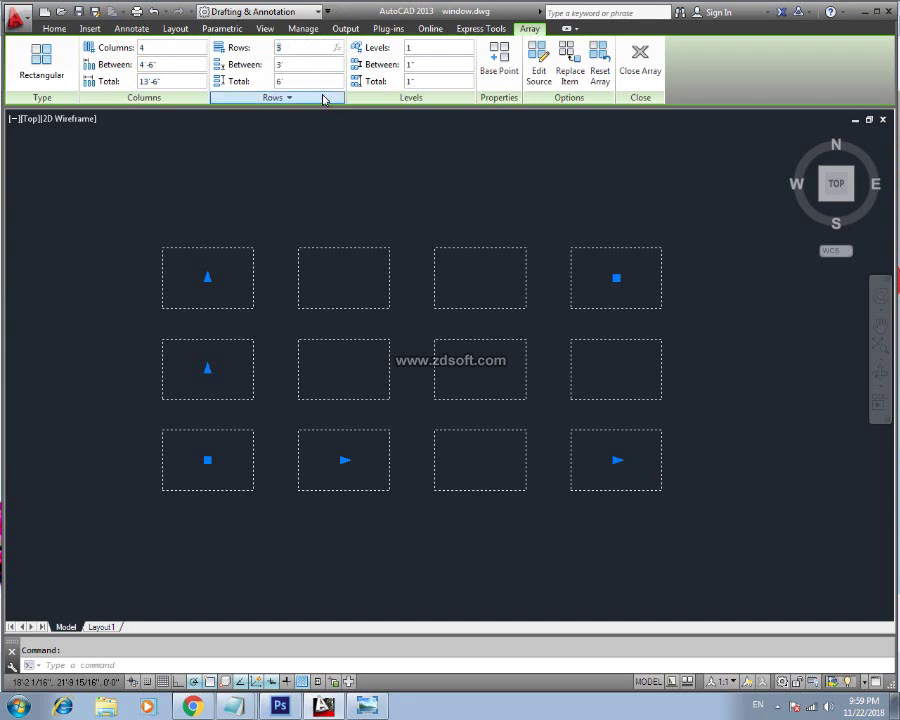
click(167, 47)
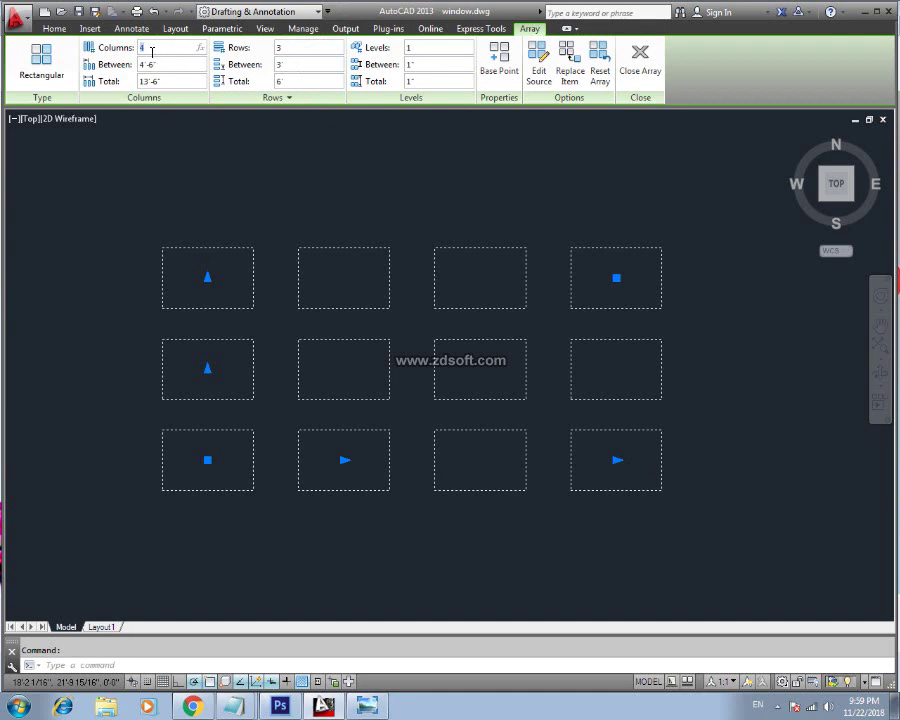
text(5)
key(Tab)
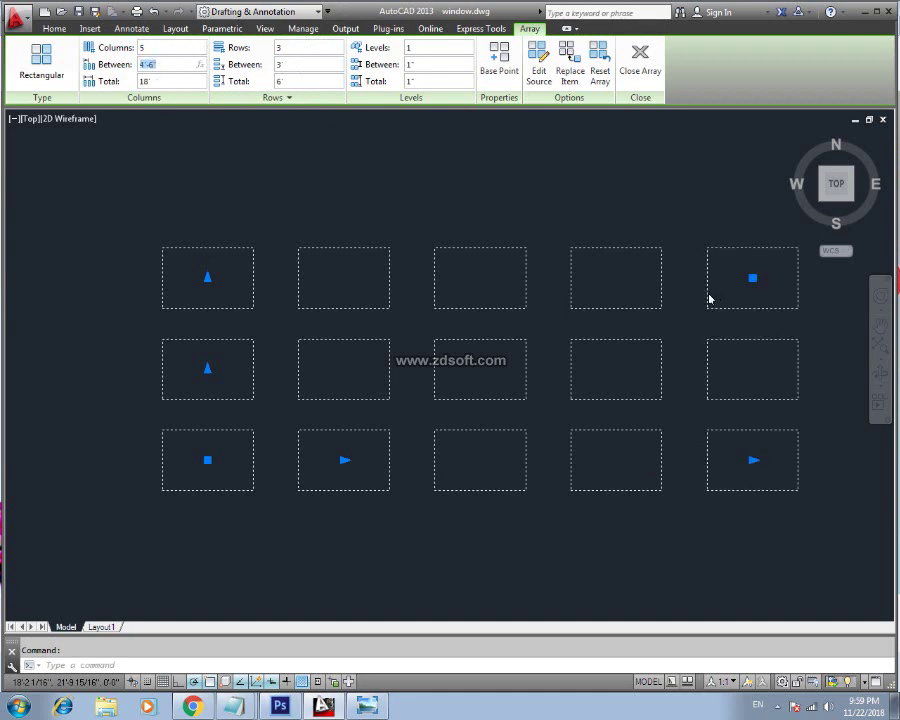
click(144, 46)
text(2)
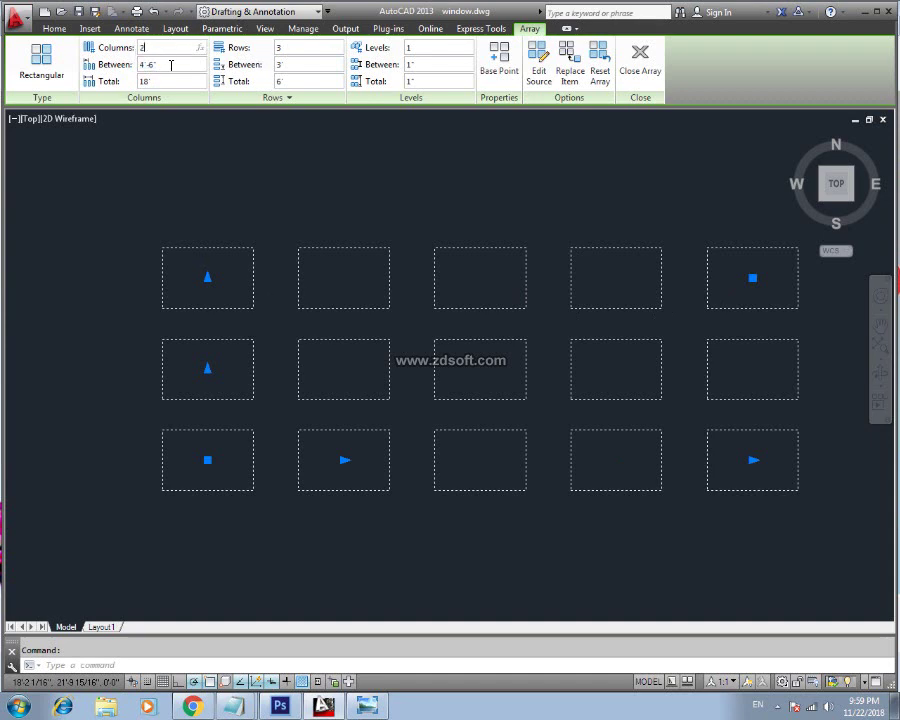
key(Tab)
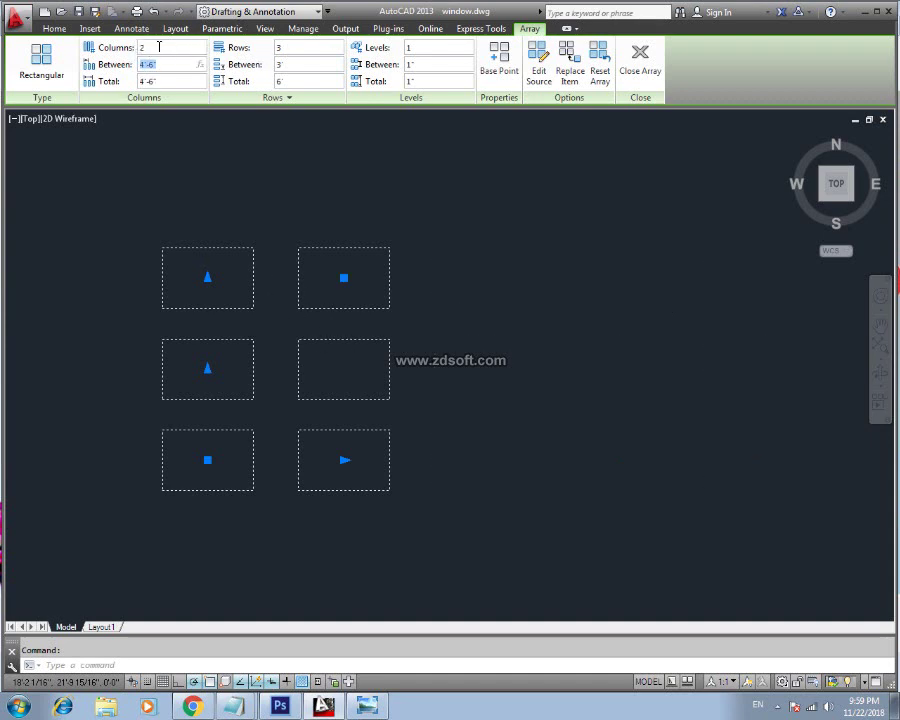
click(139, 52)
text(4)
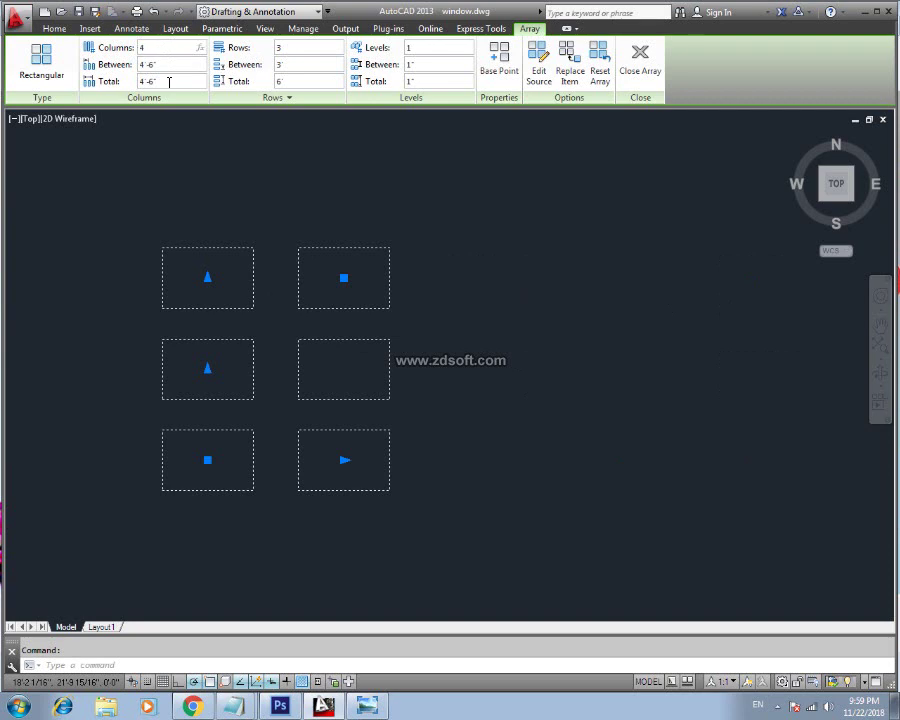
key(Tab)
click(269, 50)
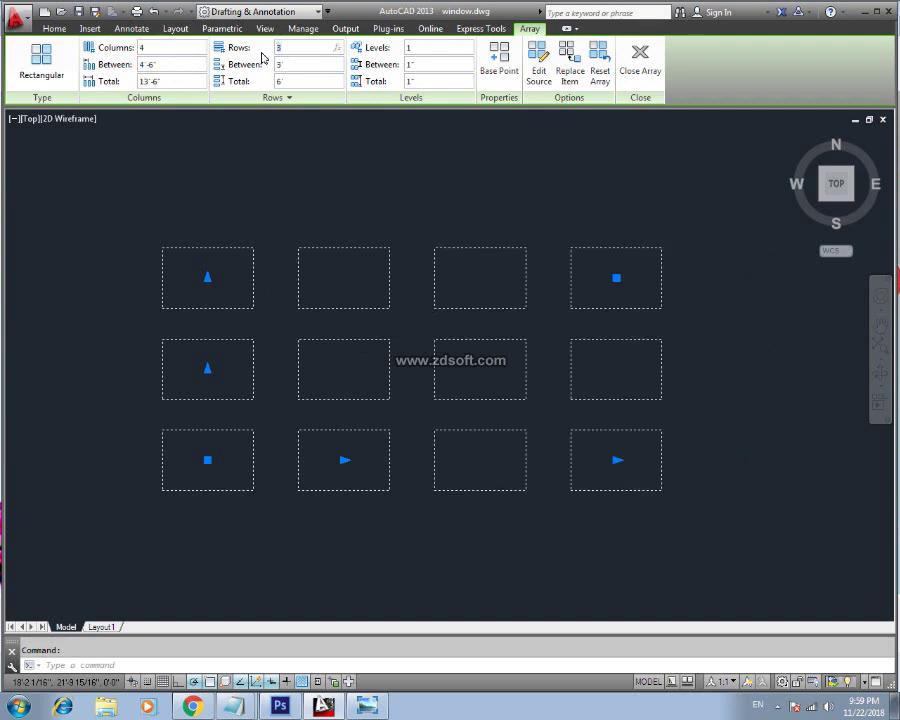
text(4)
key(Return)
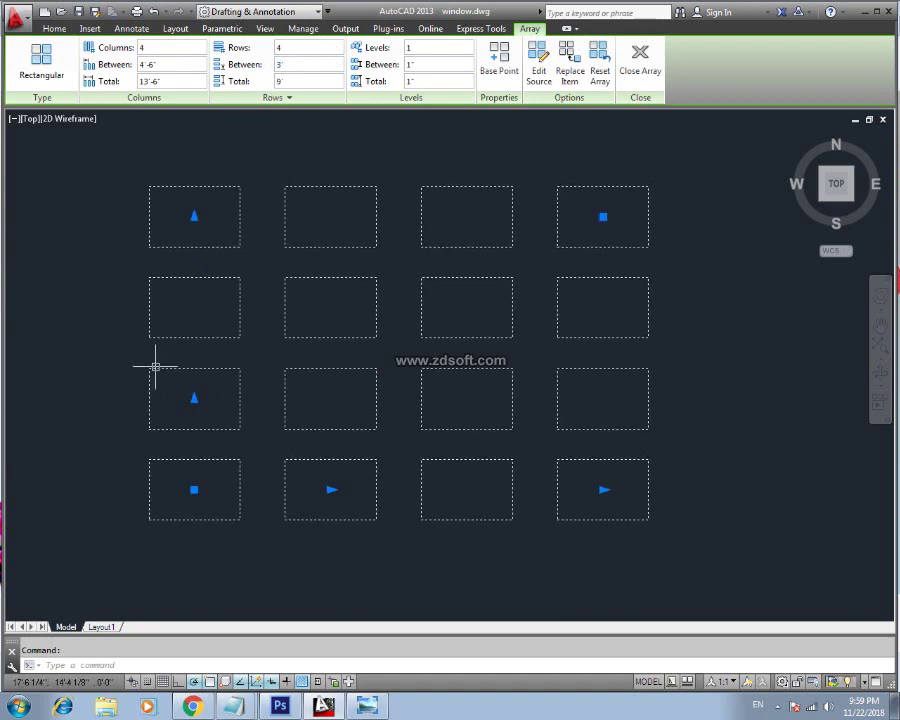
key(Escape)
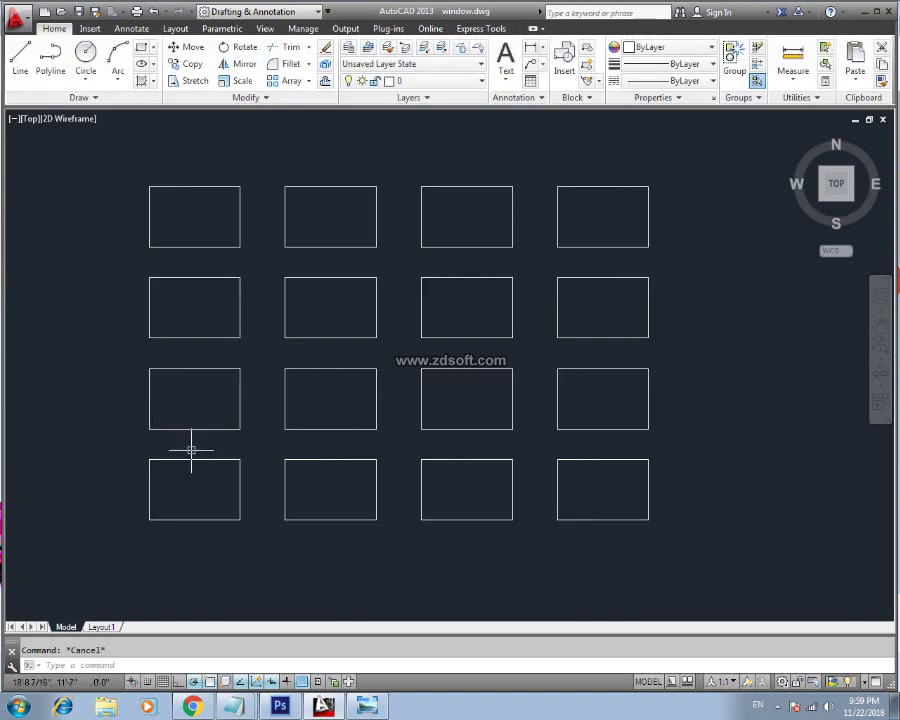
Add a 3' aligned dimension between the left corners of the bottom two rectangles.
text(dal)
key(Return)
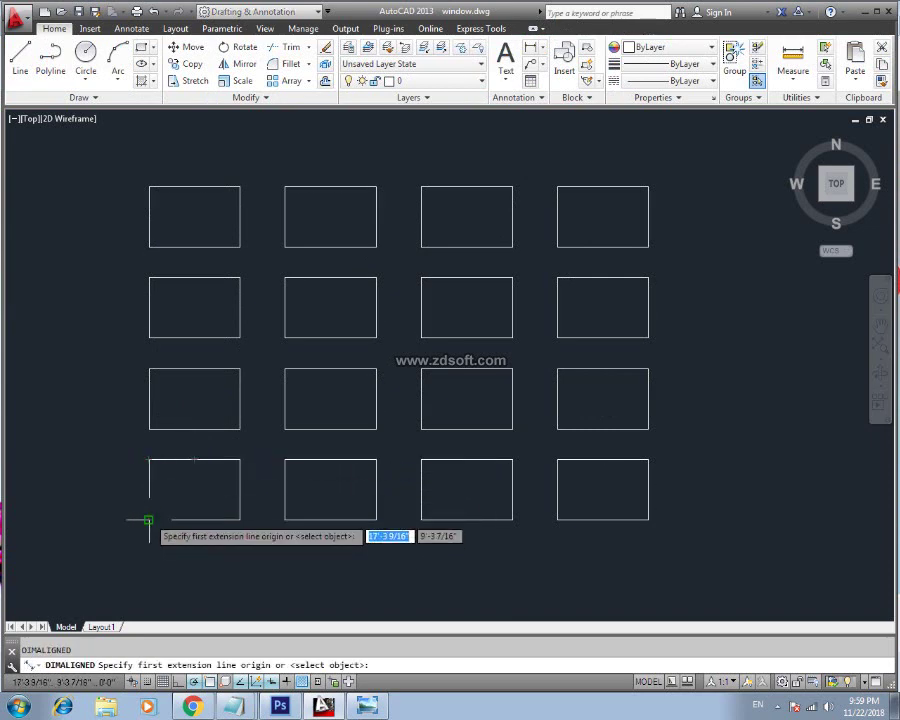
click(149, 520)
click(148, 430)
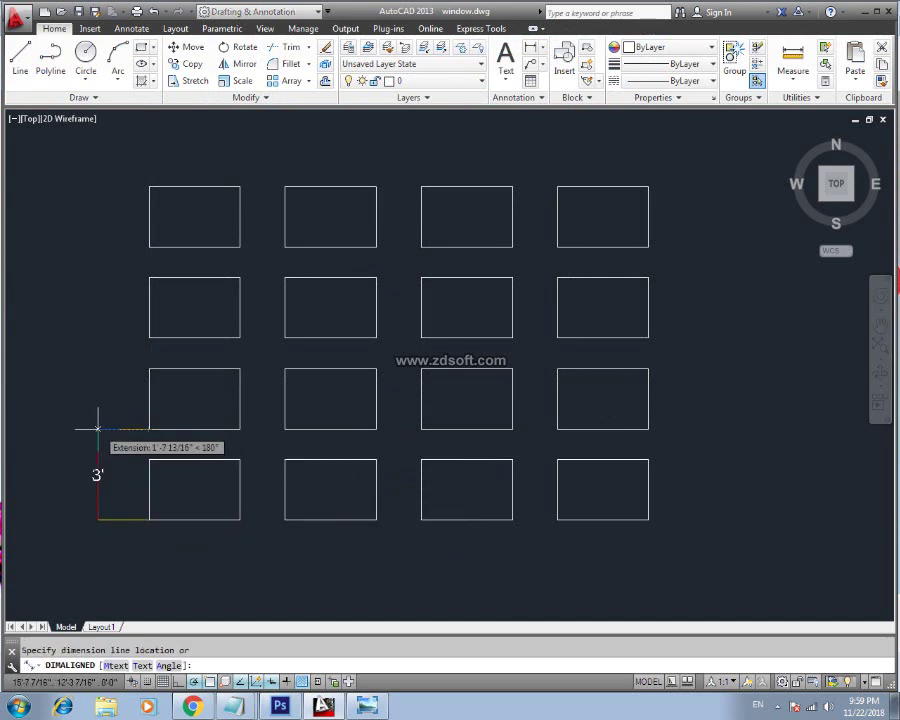
click(98, 426)
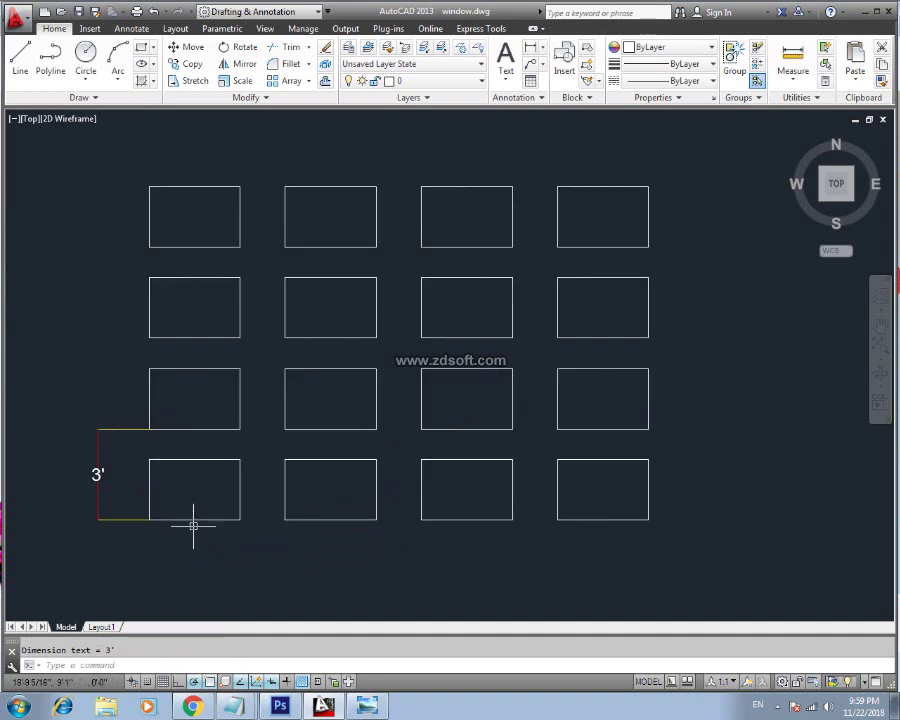
click(209, 459)
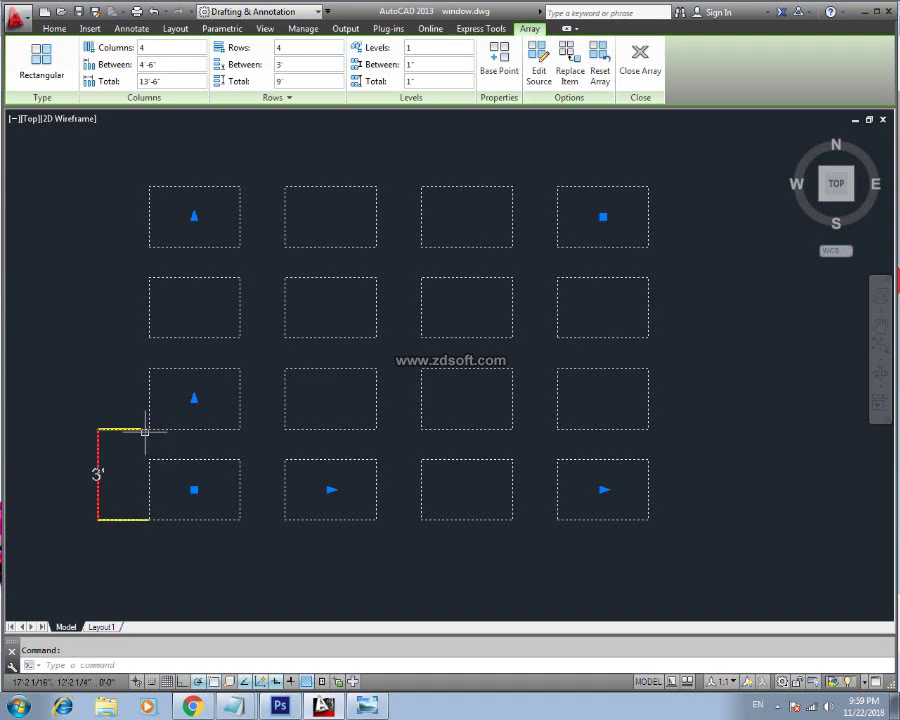
Inspect the array's 4'-6" column spacing and 3' row spacing in the Array tab.
click(159, 66)
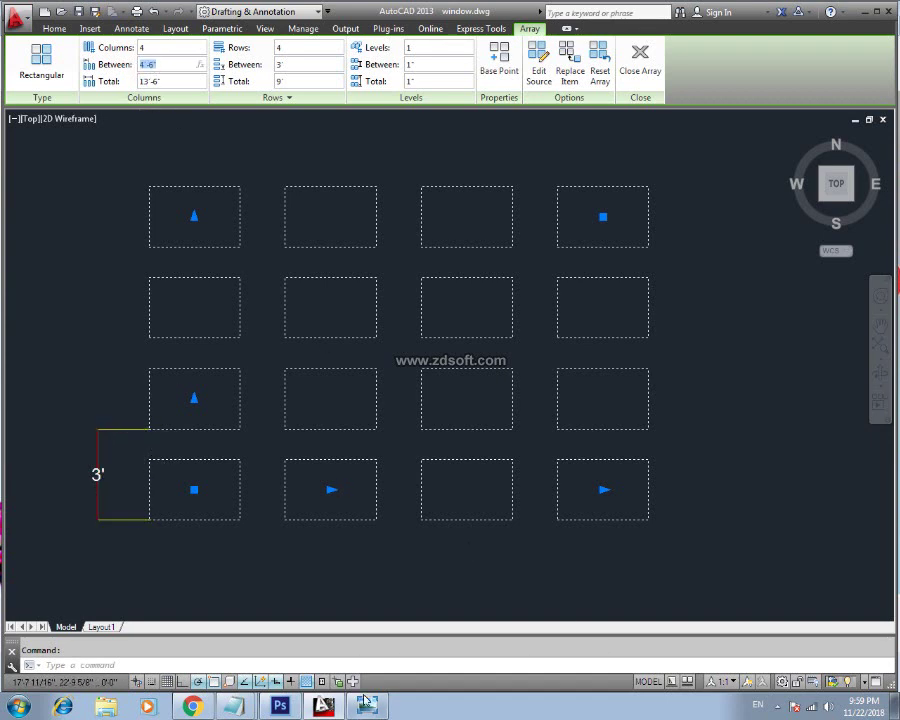
click(777, 706)
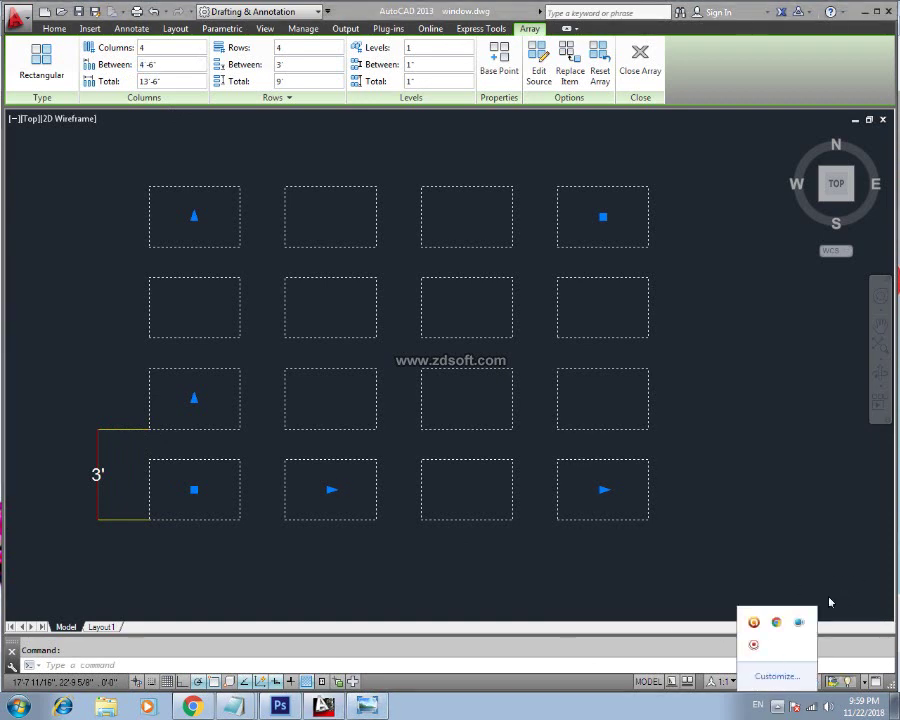
key(Escape)
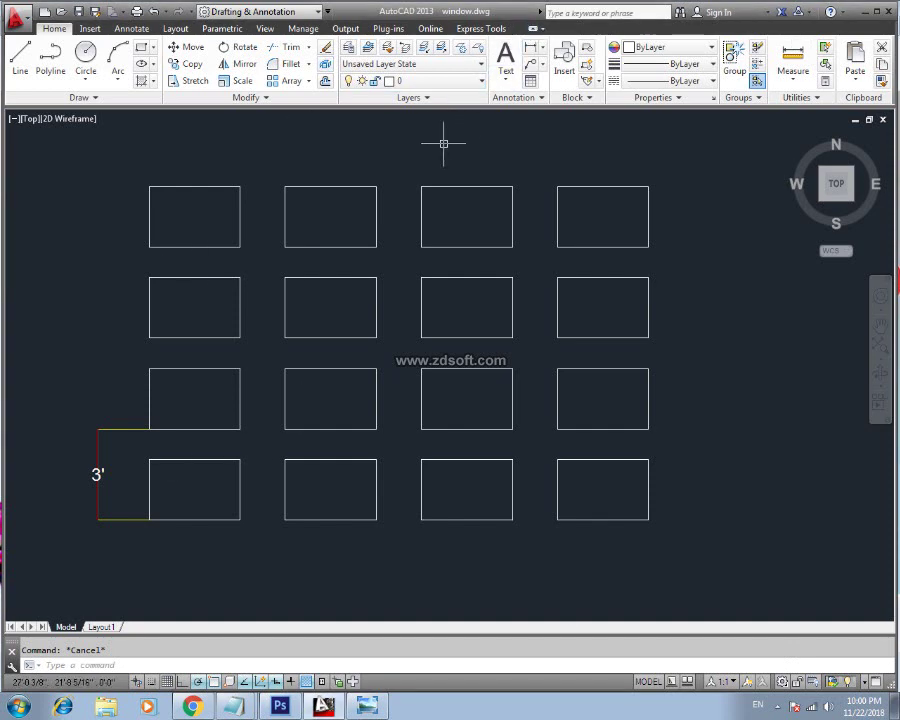
click(436, 186)
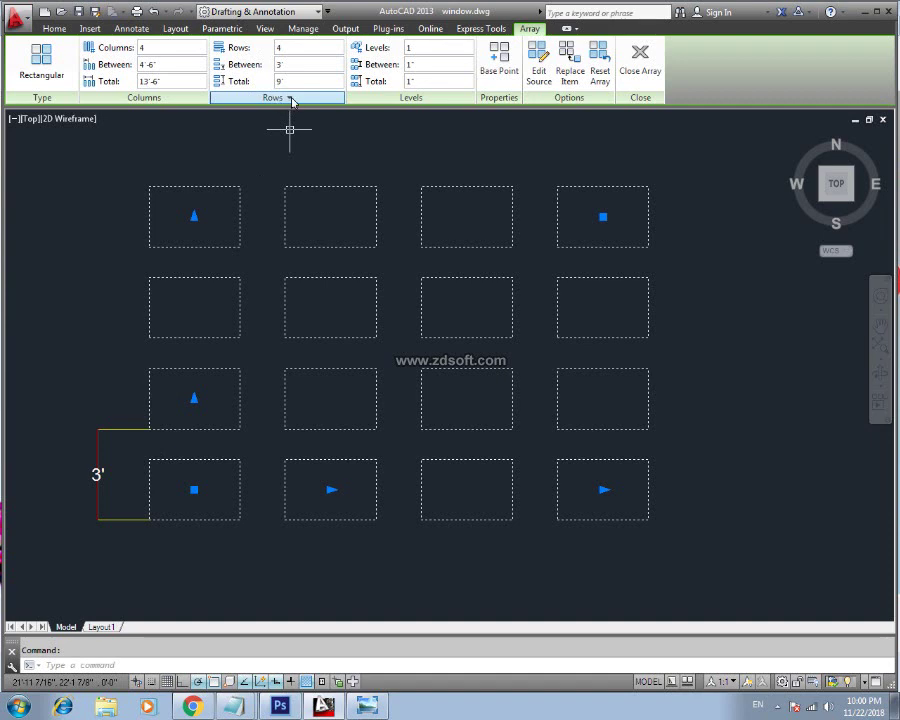
click(288, 62)
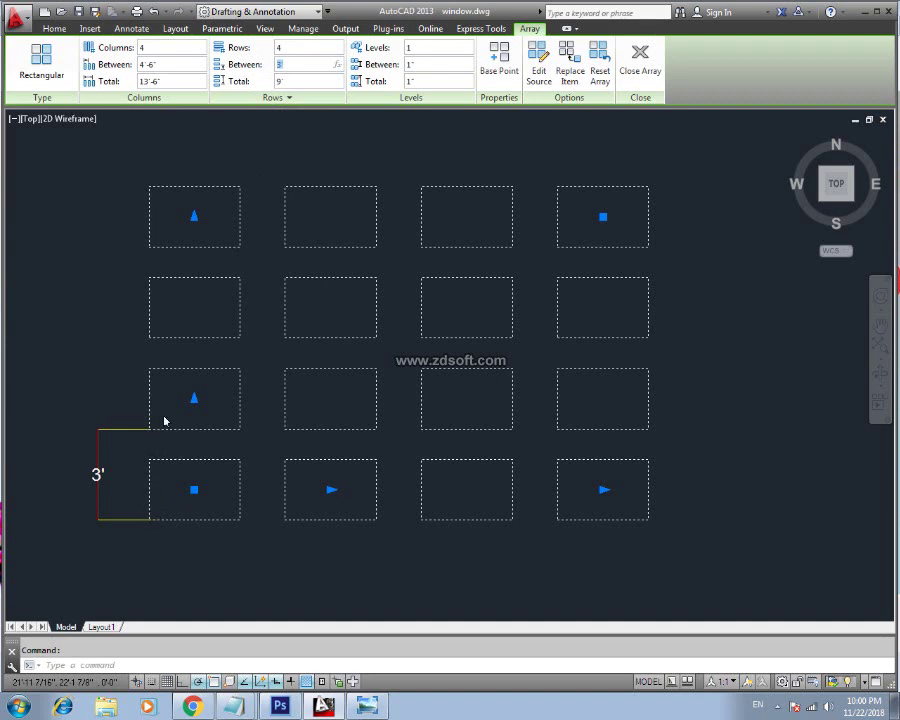
click(160, 63)
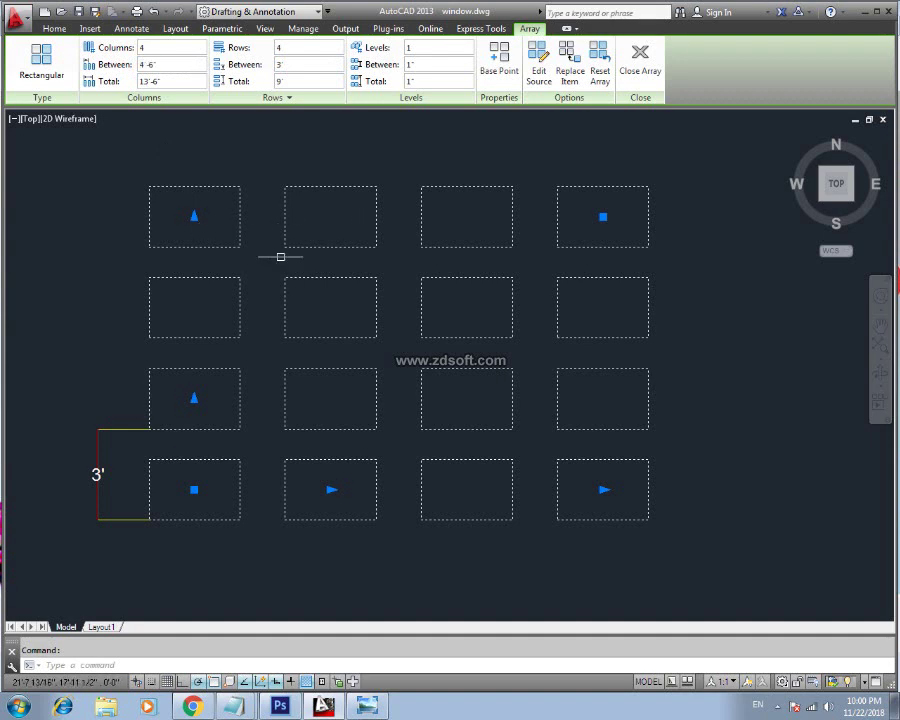
Add a 4'-6" aligned dimension across the first two columns above the top row.
text(dal)
key(Return)
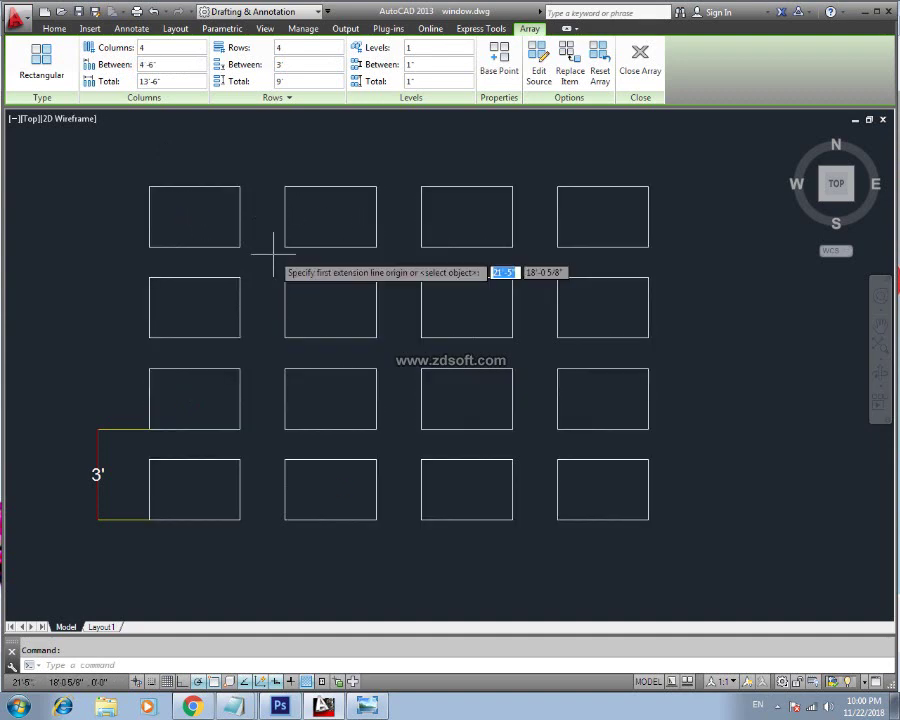
click(149, 186)
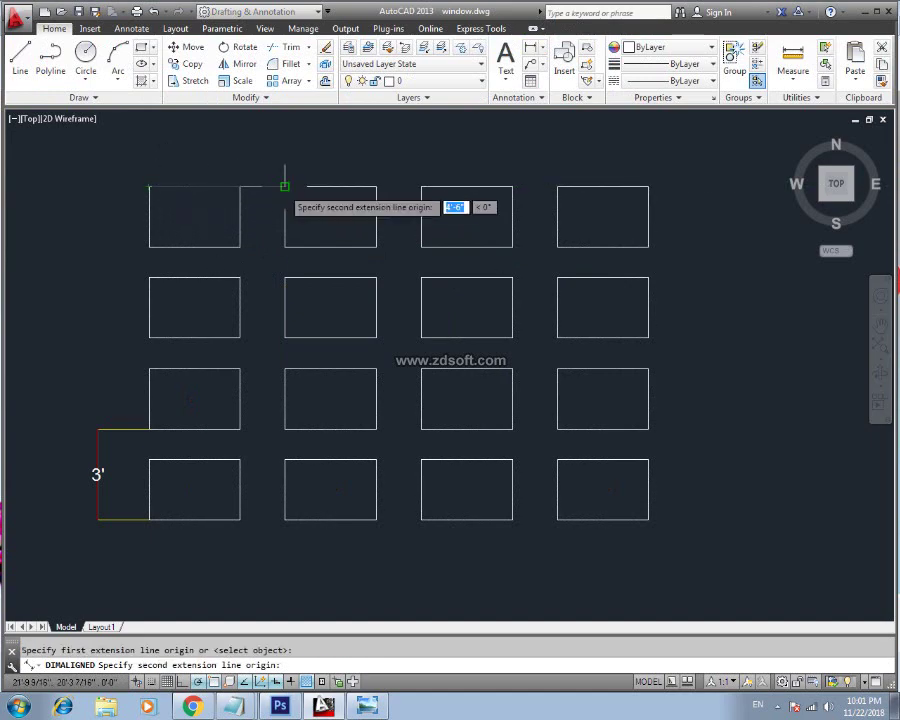
click(285, 186)
click(285, 151)
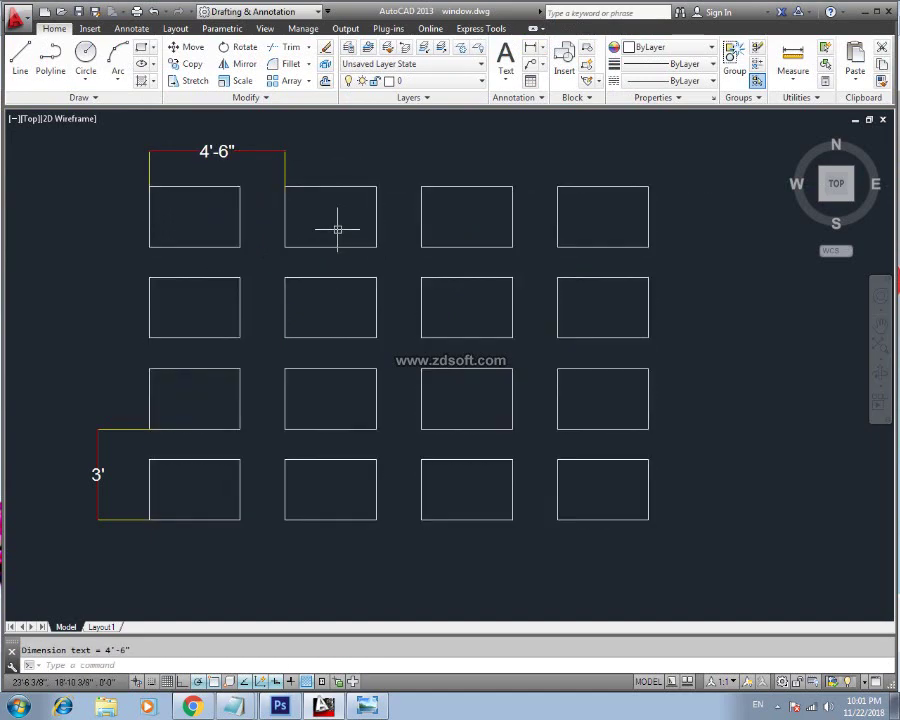
Reselect the 4 by 4 array and recheck its column and row spacing values.
click(458, 187)
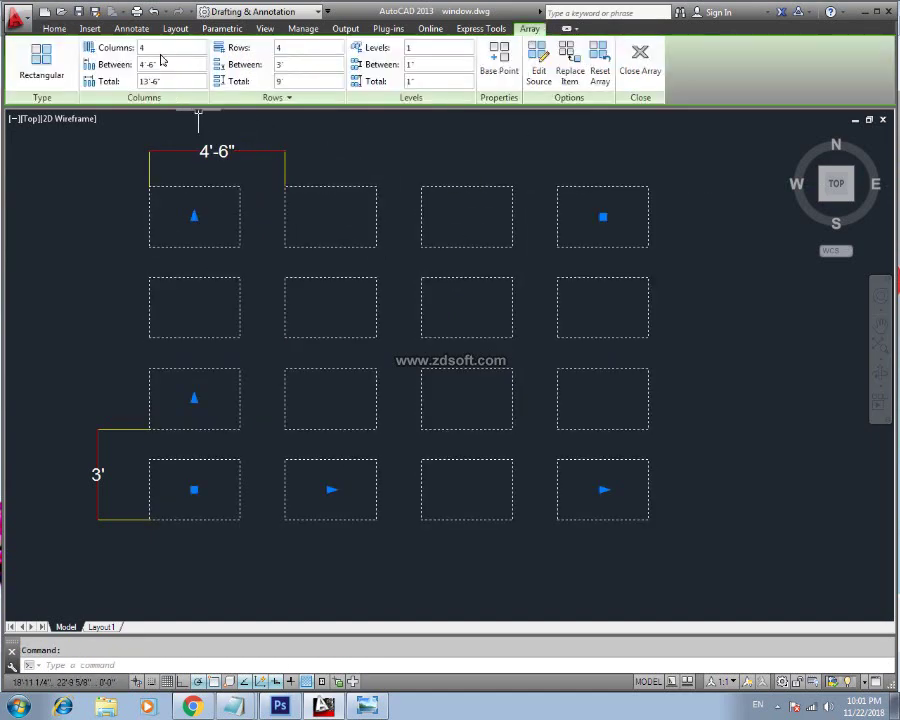
click(166, 65)
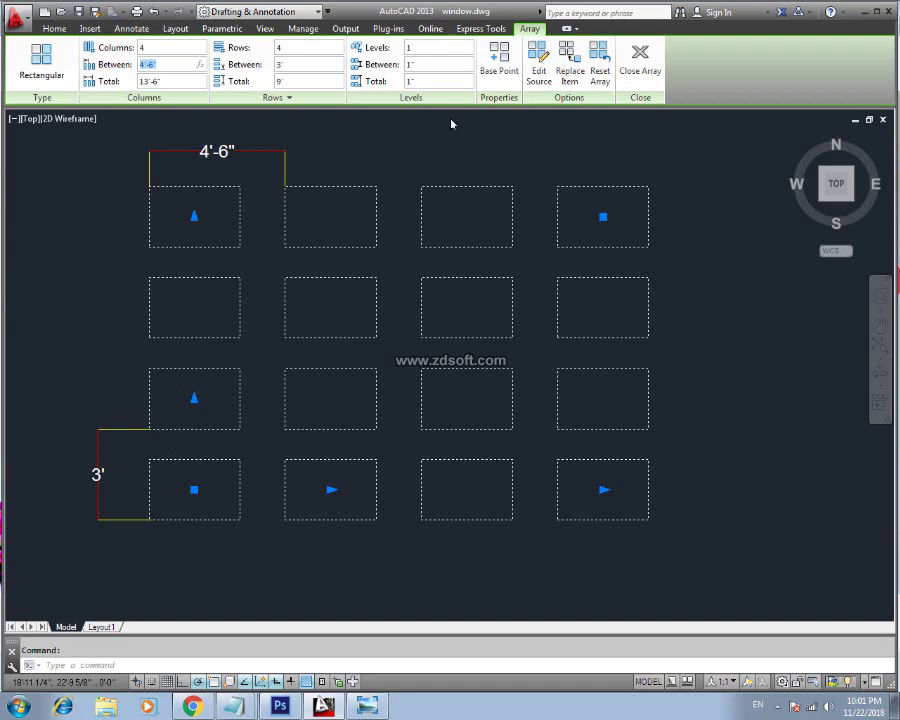
click(320, 66)
click(243, 537)
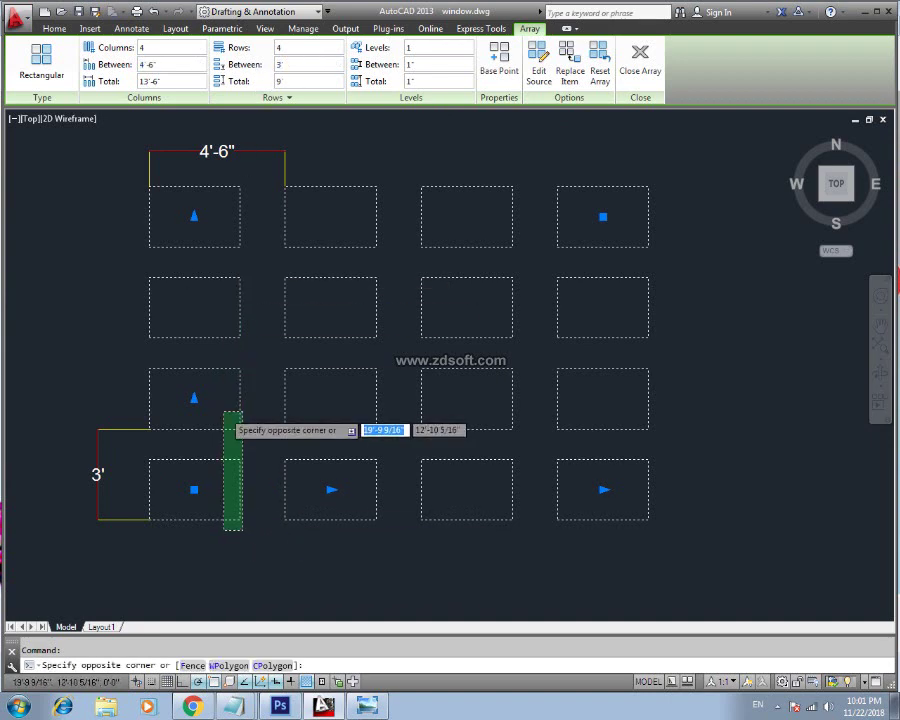
key(Escape)
click(341, 246)
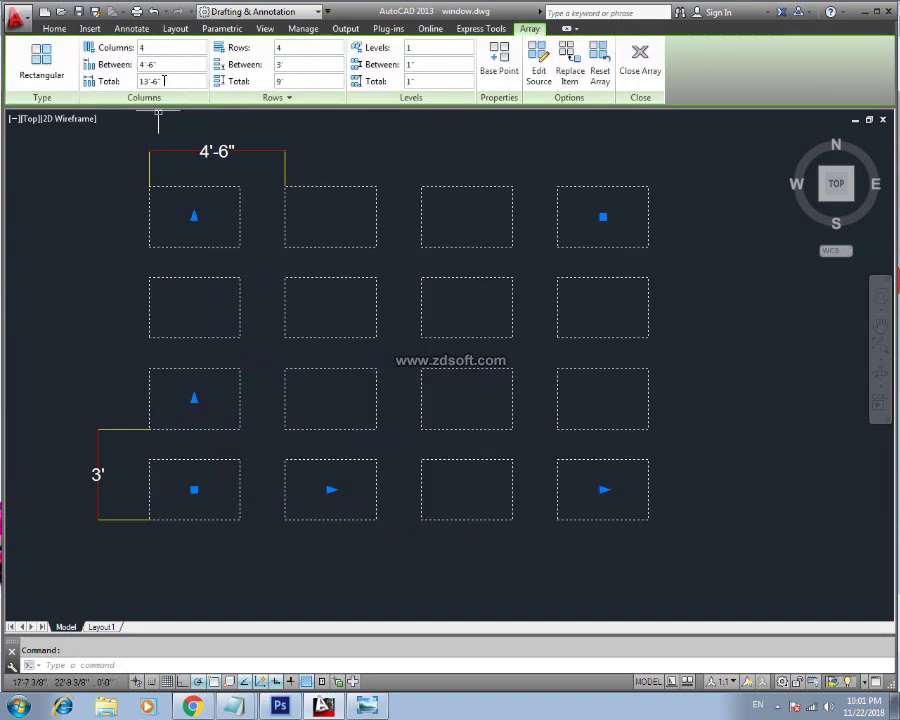
text(dal)
key(Return)
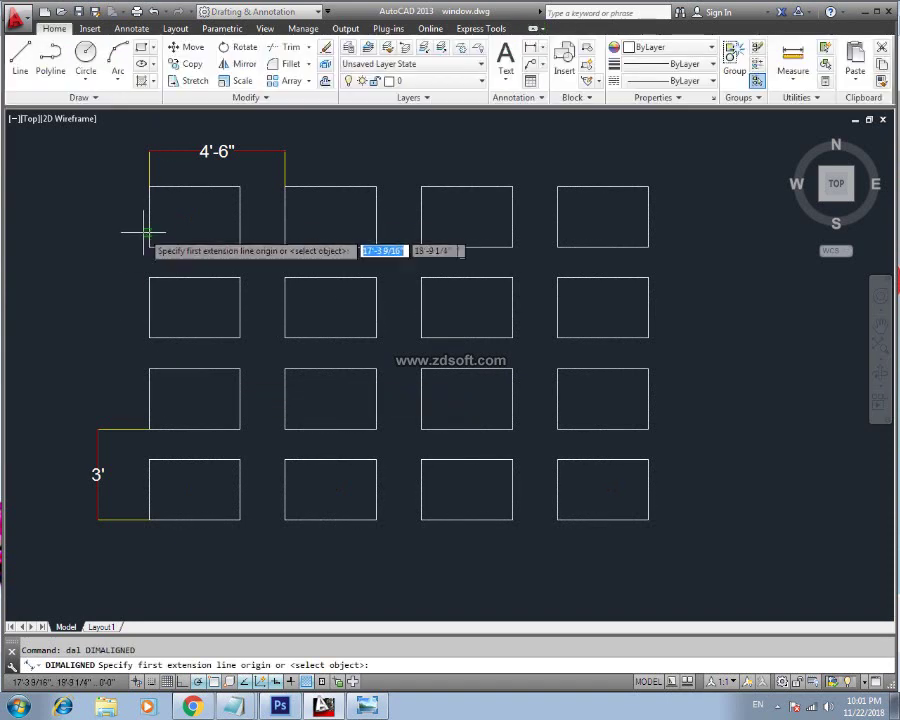
Add an 11' overall height dimension along the left side of the array.
click(149, 187)
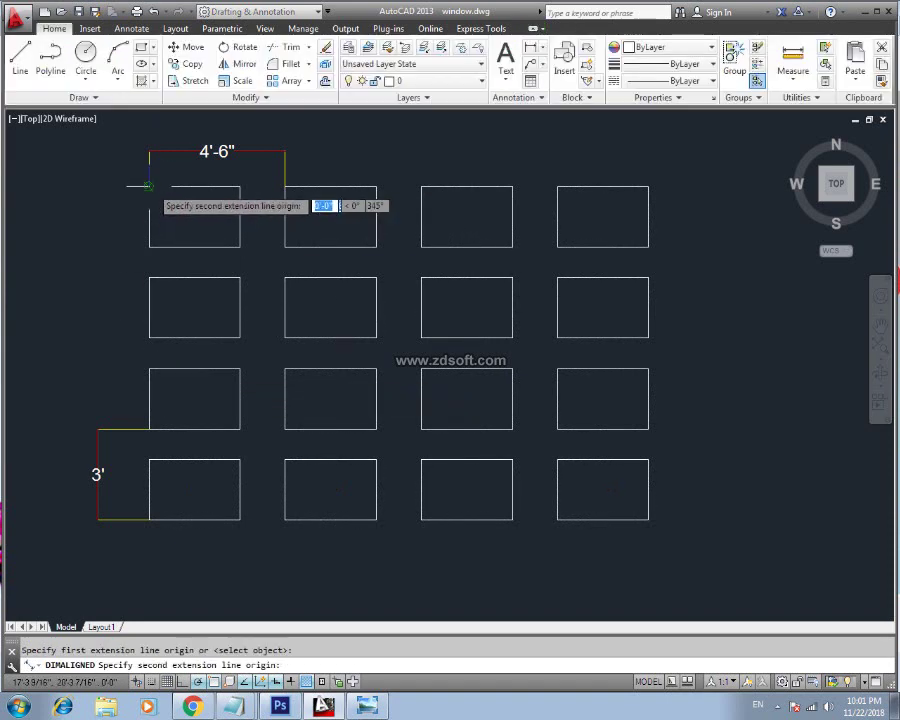
click(148, 520)
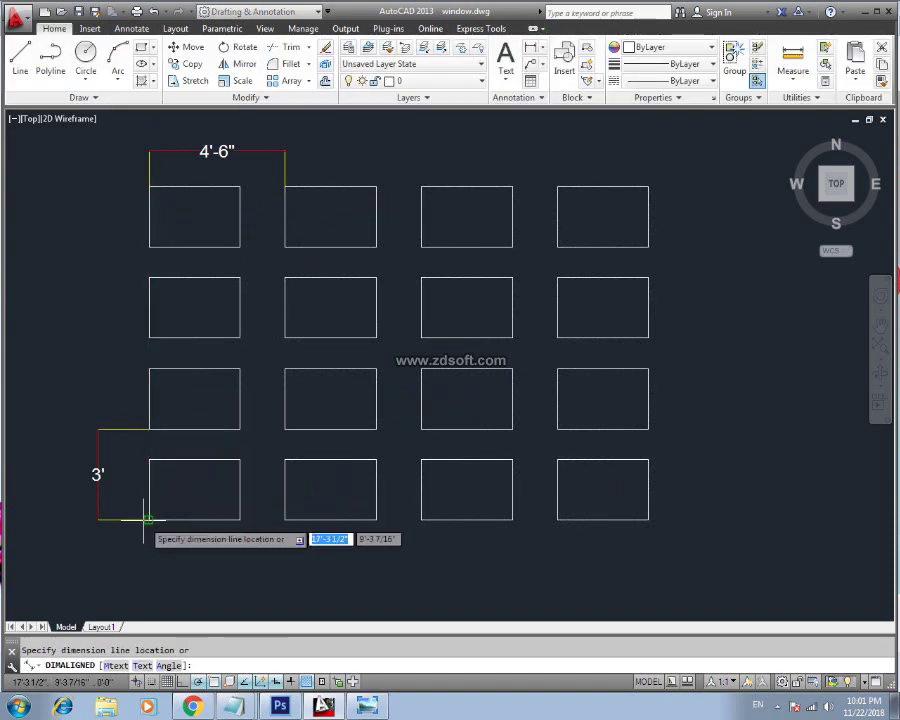
click(55, 520)
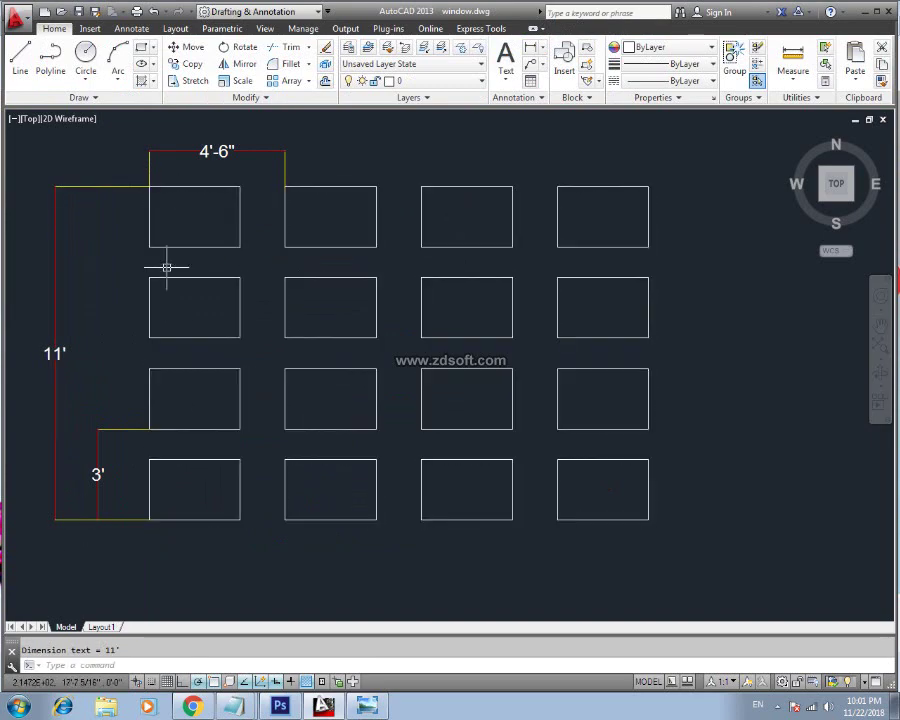
click(289, 244)
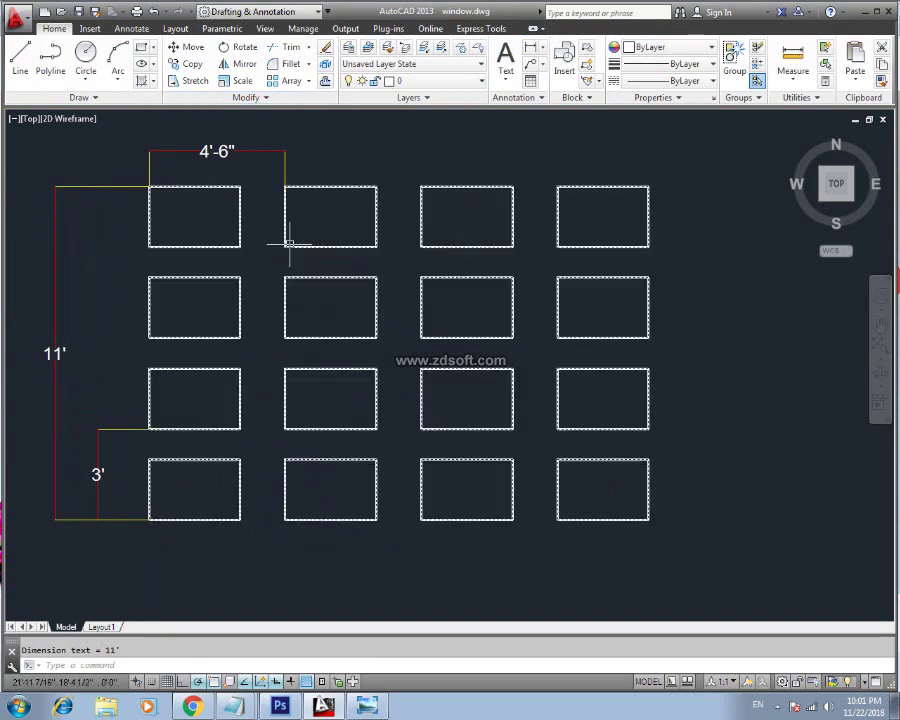
Add a 16'-6" overall width dimension below the array, then reselect the array.
text(dal)
key(Return)
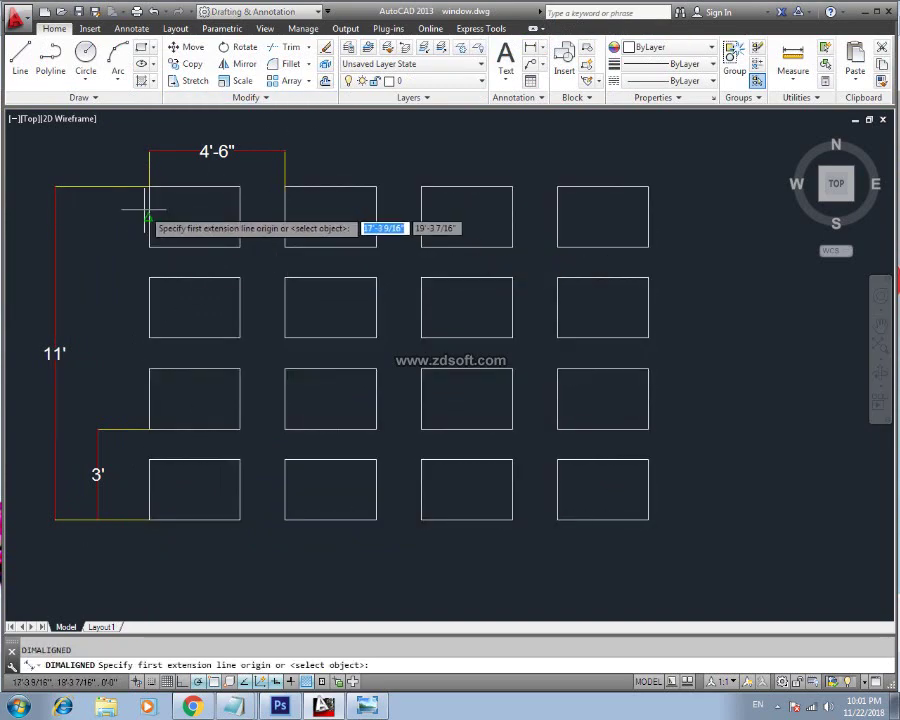
click(150, 520)
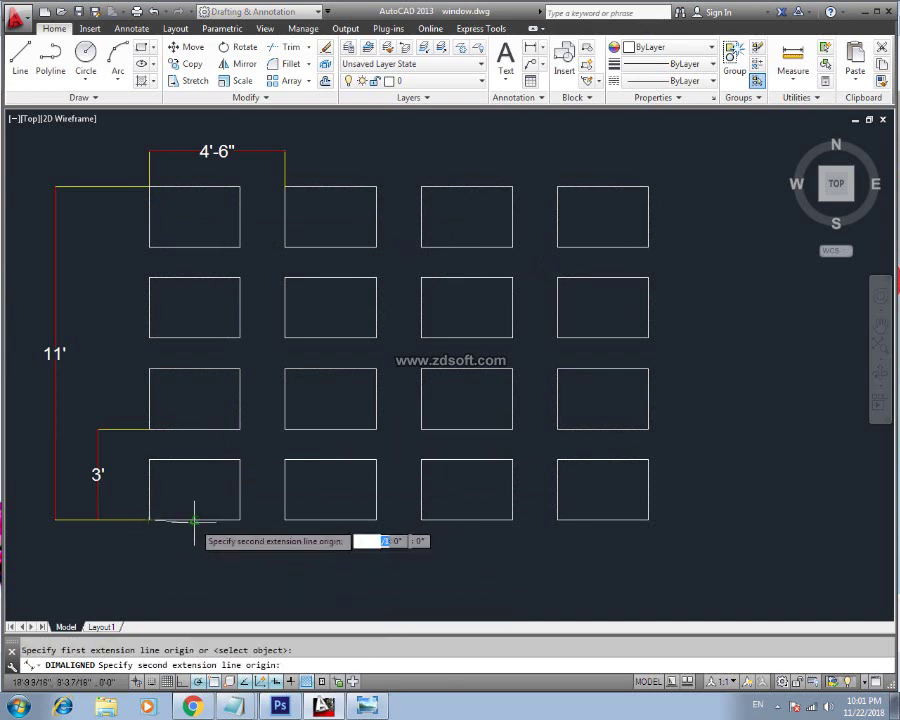
click(648, 520)
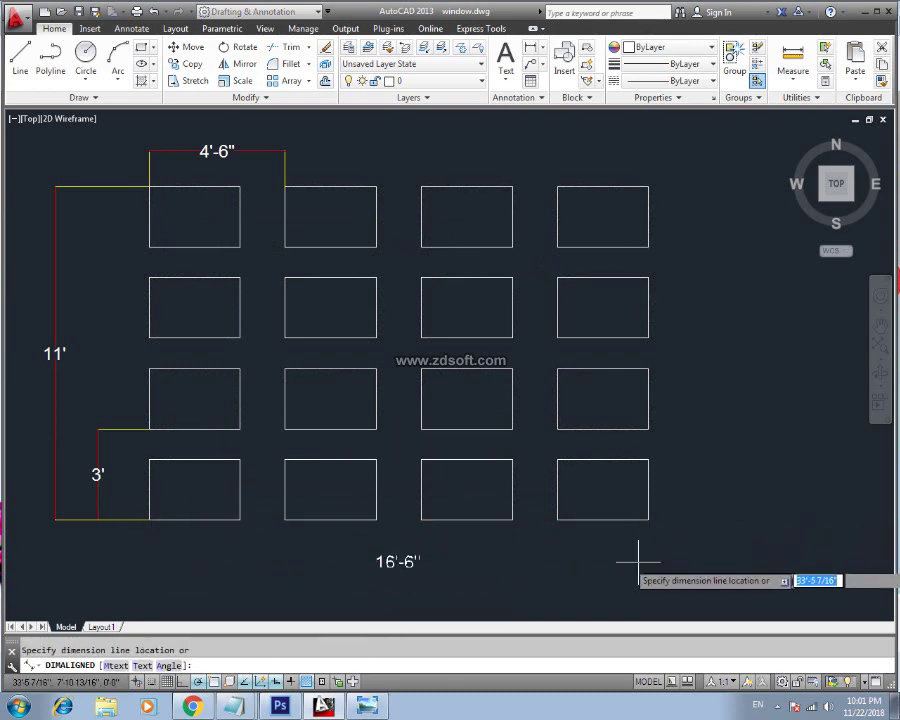
click(636, 566)
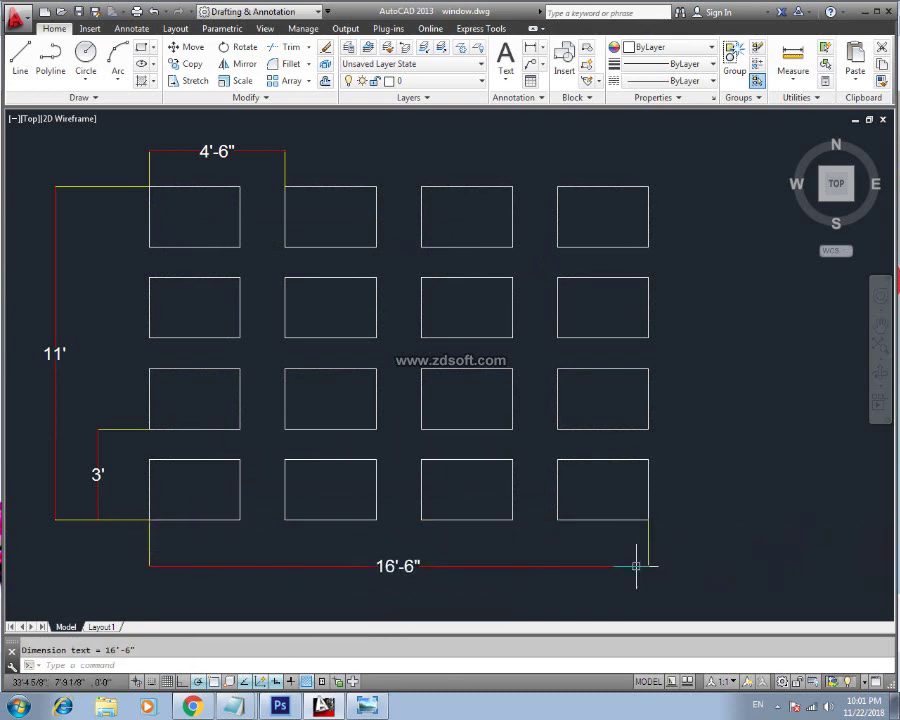
click(494, 187)
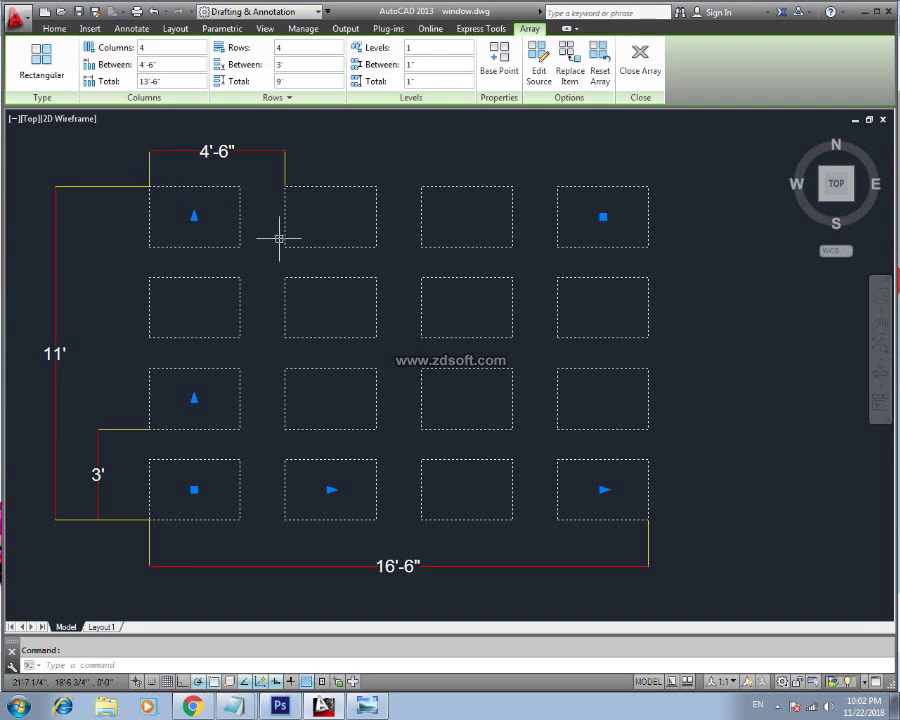
Delete the 16'-6" width and 11' height overall dimensions.
key(Escape)
click(559, 522)
click(476, 578)
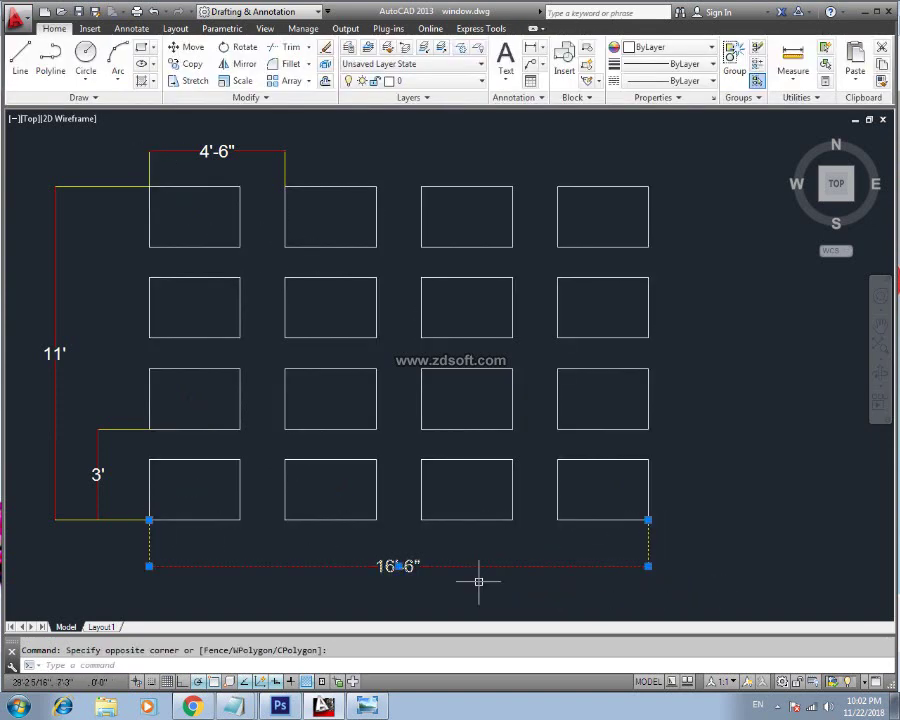
key(Delete)
key(Escape)
click(138, 383)
click(44, 305)
key(Delete)
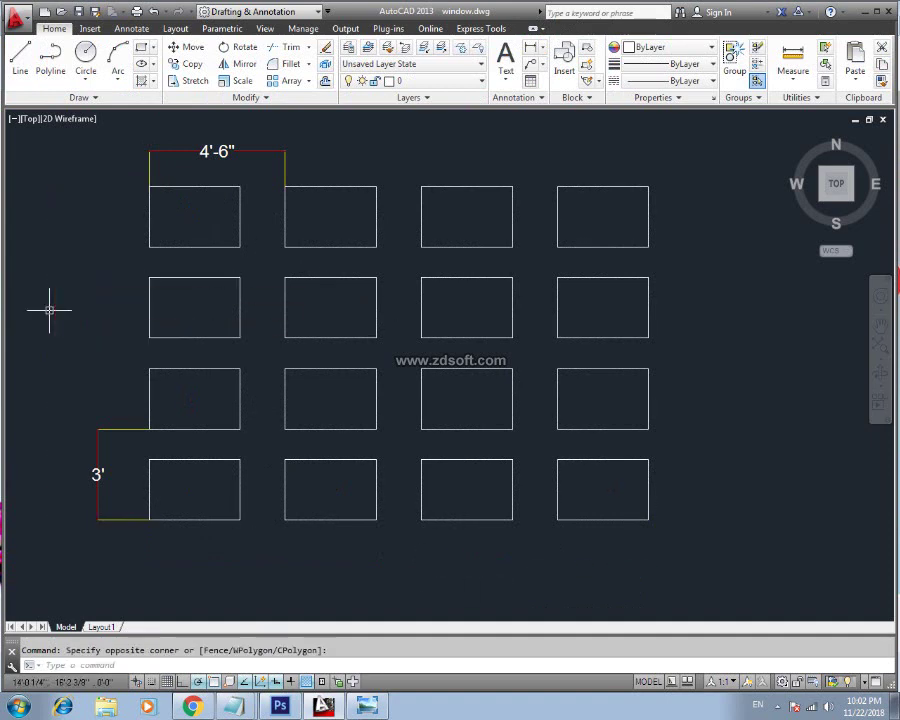
Try aligned dimensions along the bottom row twice, cancel both, and restart DAL.
text(dal)
key(Return)
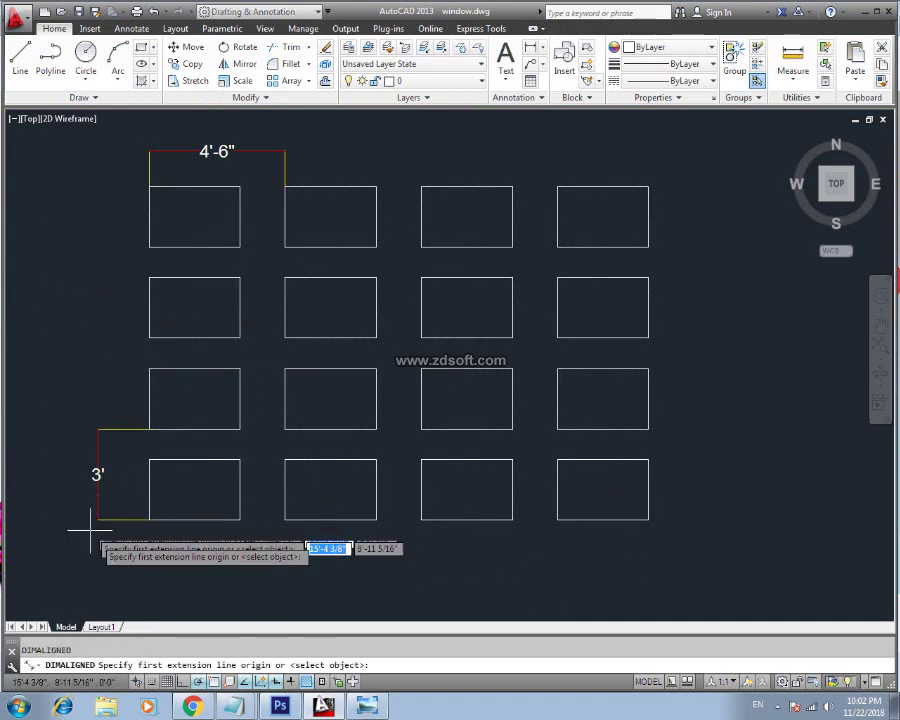
click(148, 519)
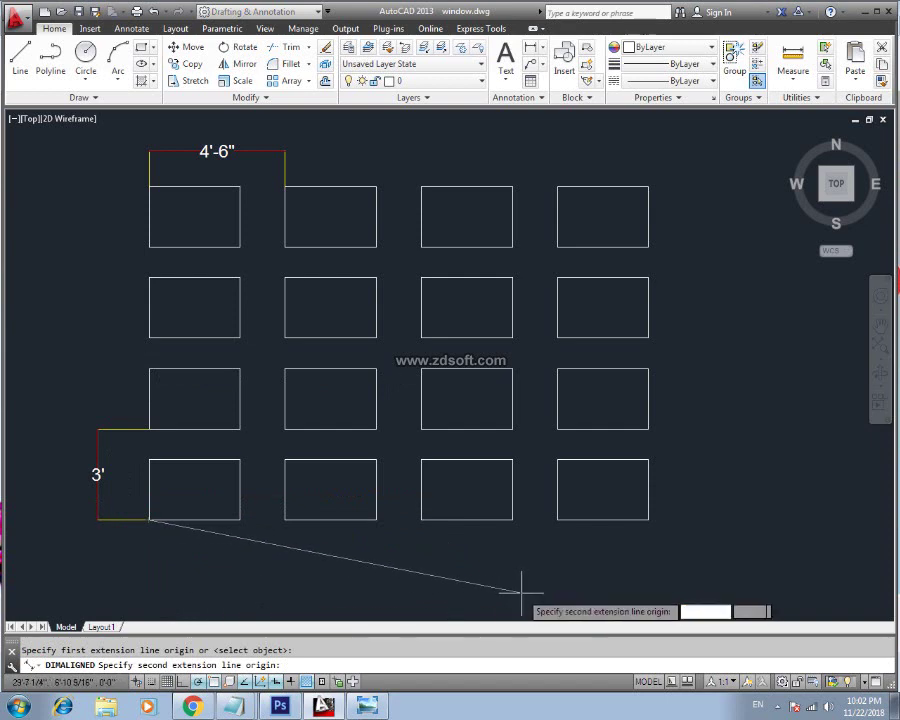
click(557, 519)
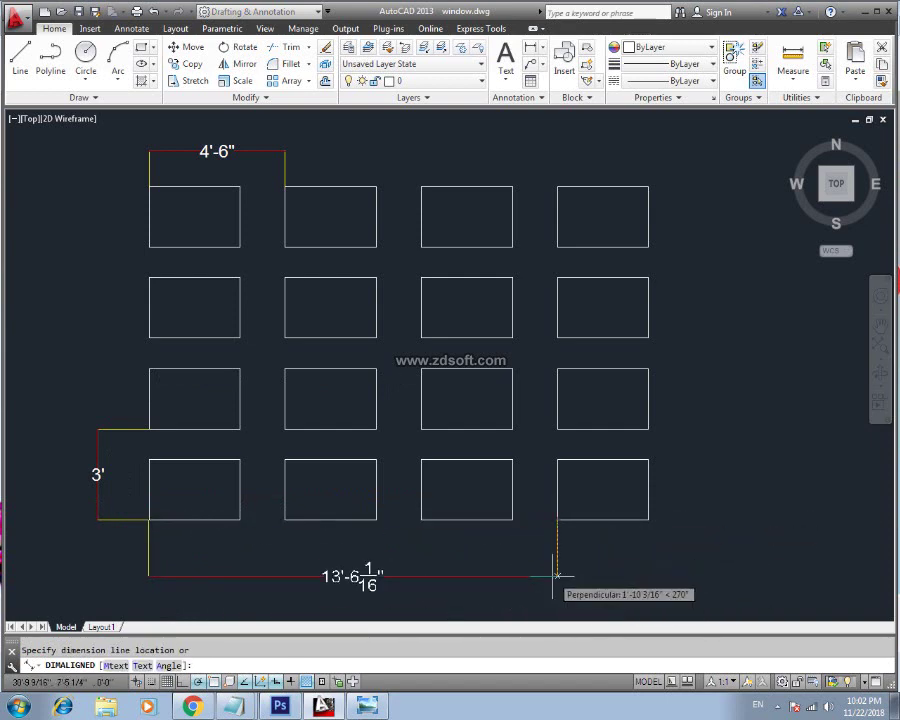
key(Escape)
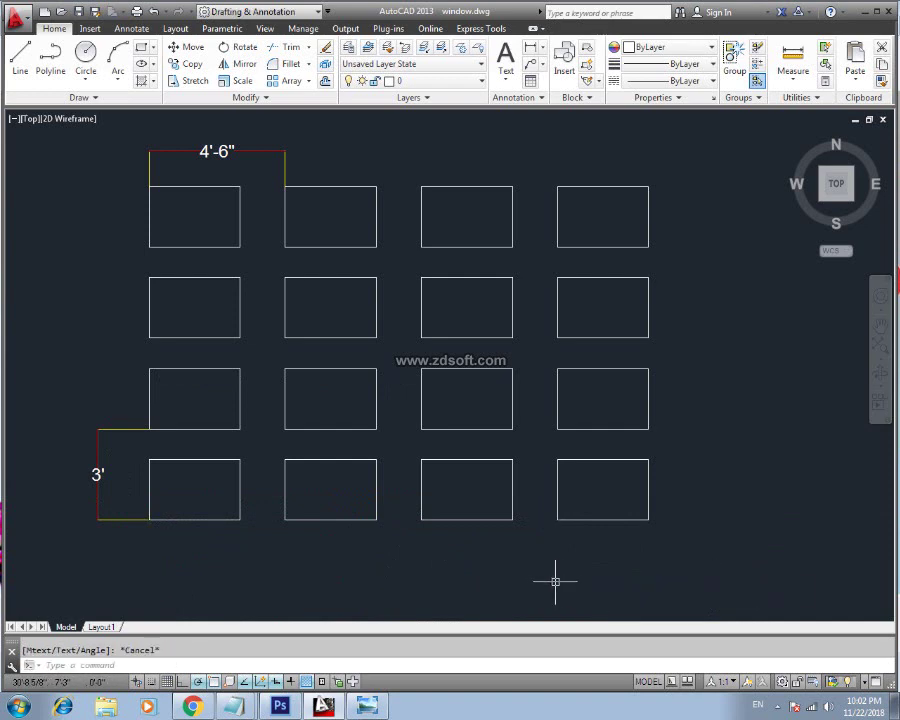
text(d)
text(l)
key(Return)
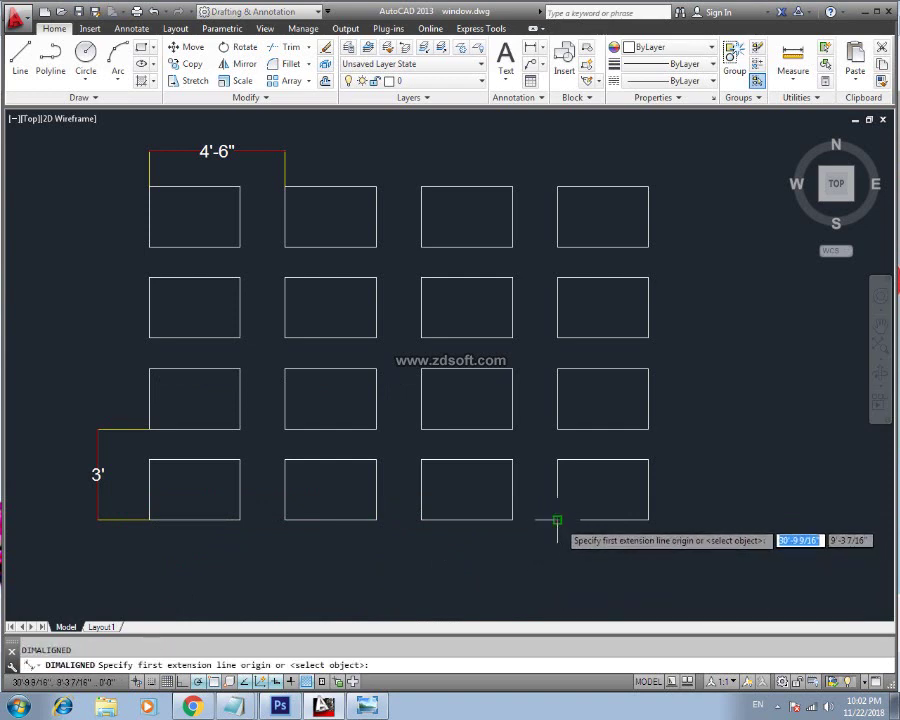
click(557, 519)
click(149, 519)
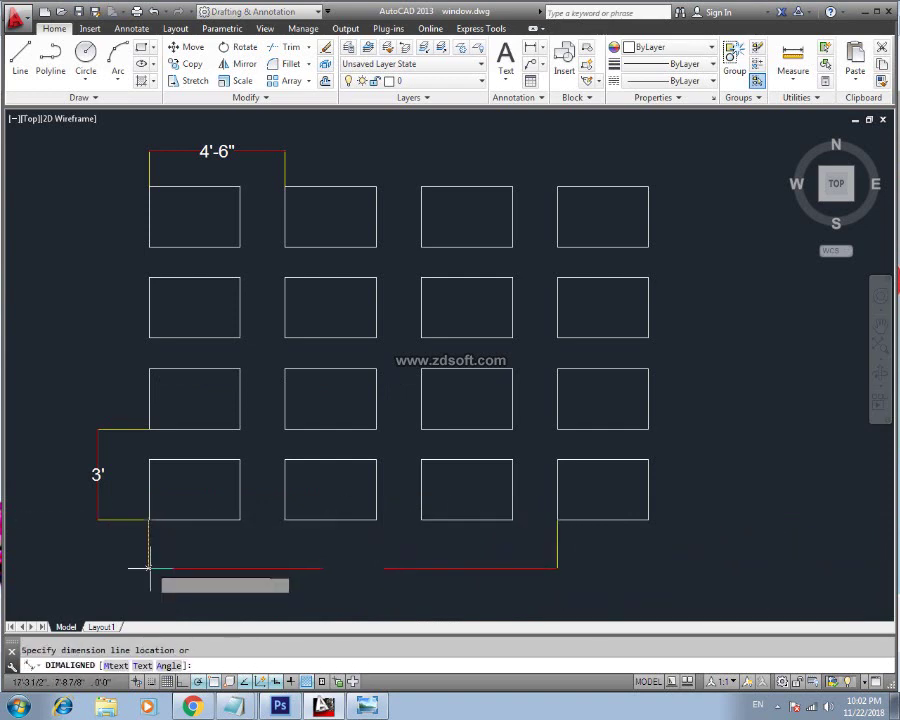
key(Escape)
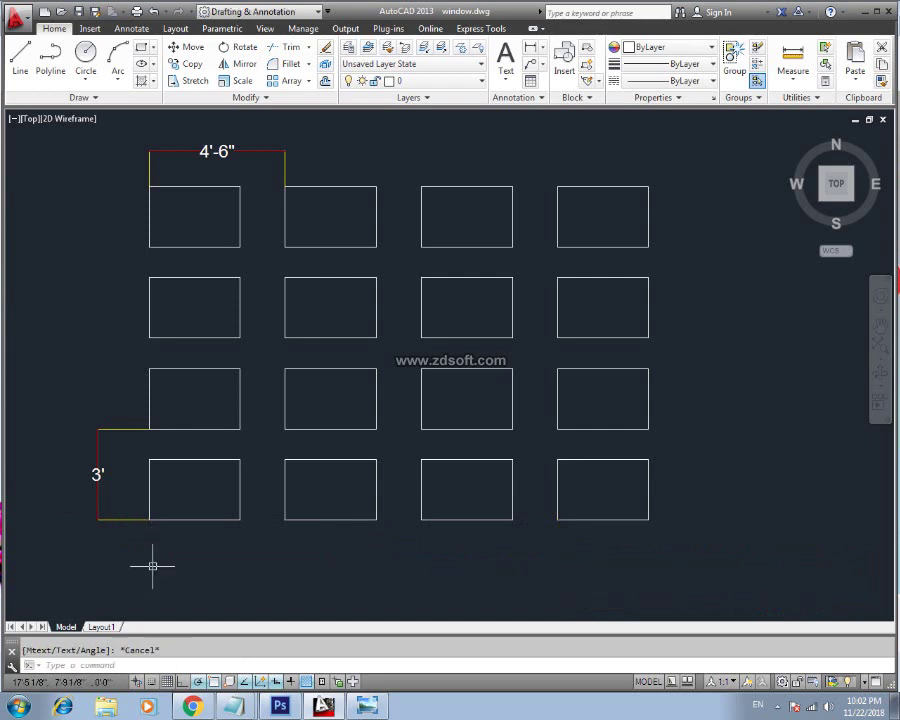
text(dal)
key(Return)
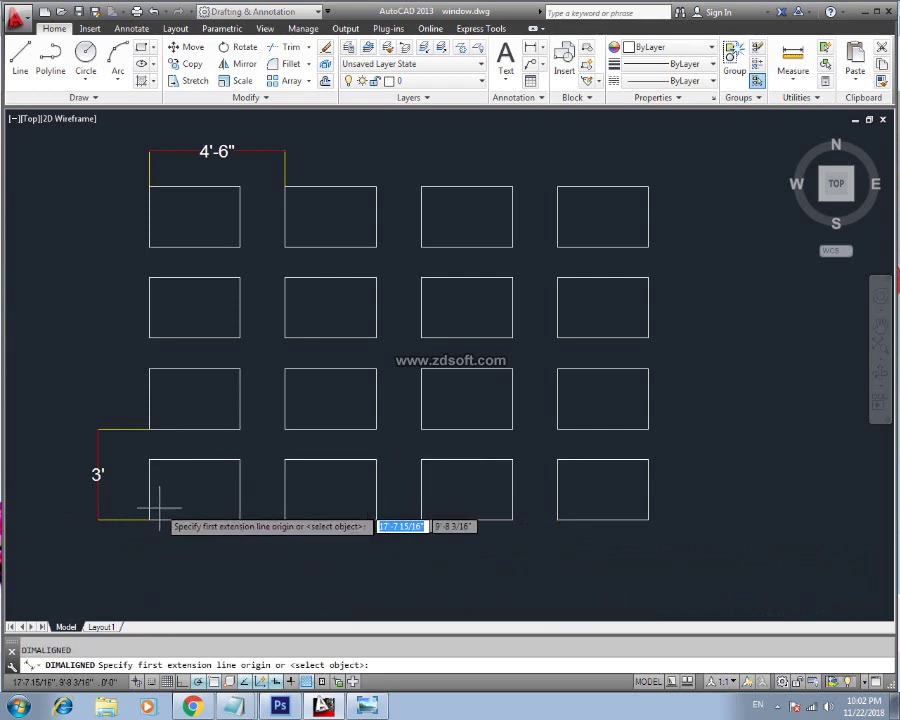
Add a 9' dimension along the array's left column, then select the array to compare.
click(149, 519)
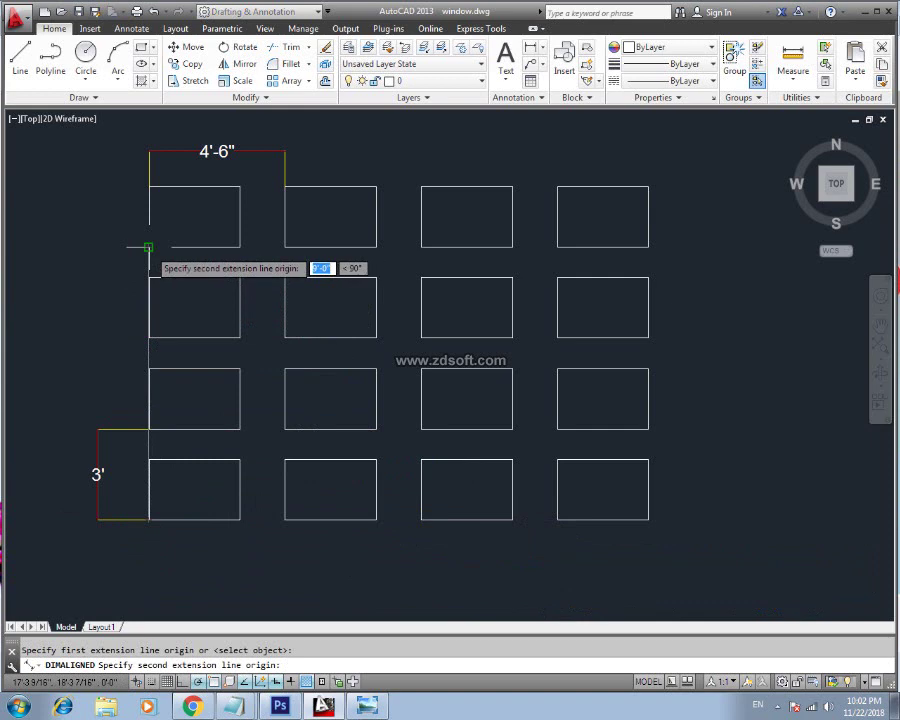
click(148, 247)
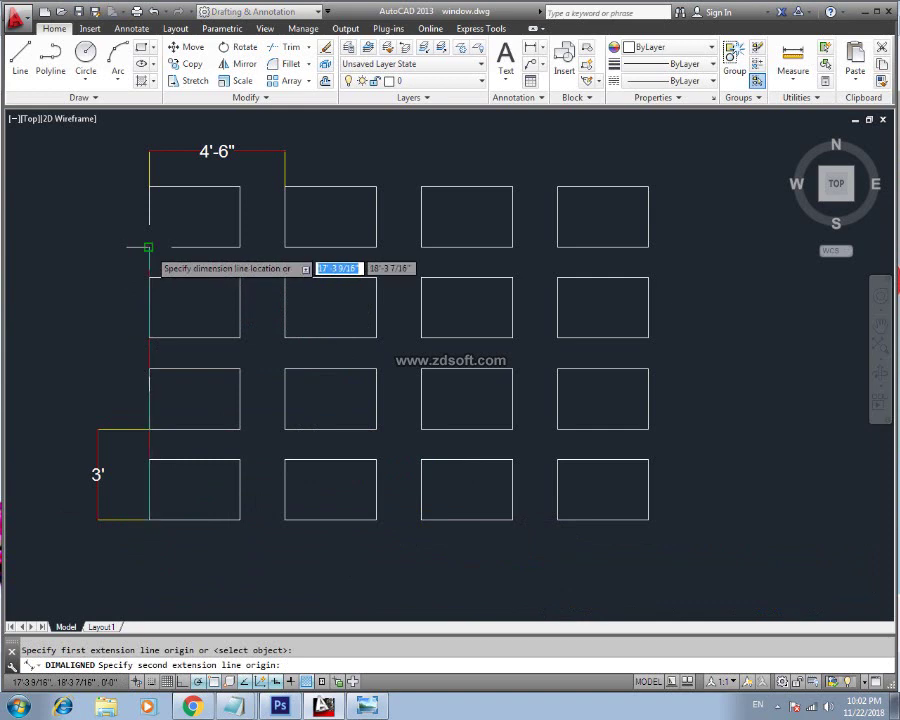
click(87, 245)
click(443, 186)
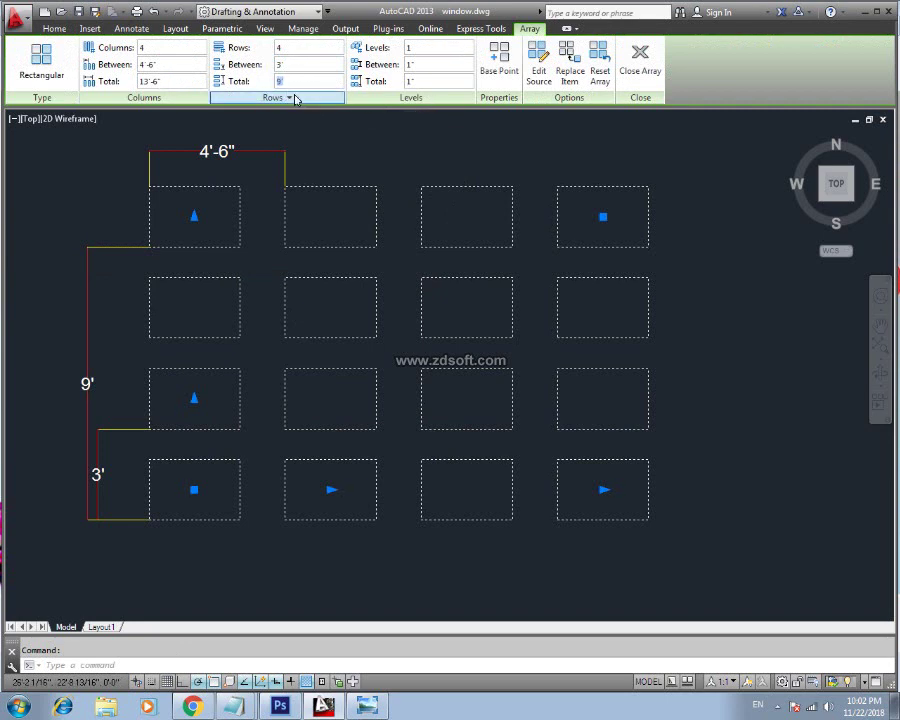
Delete the 9' dimension, undoing an accidental deletion of the array.
click(110, 297)
click(54, 326)
key(Delete)
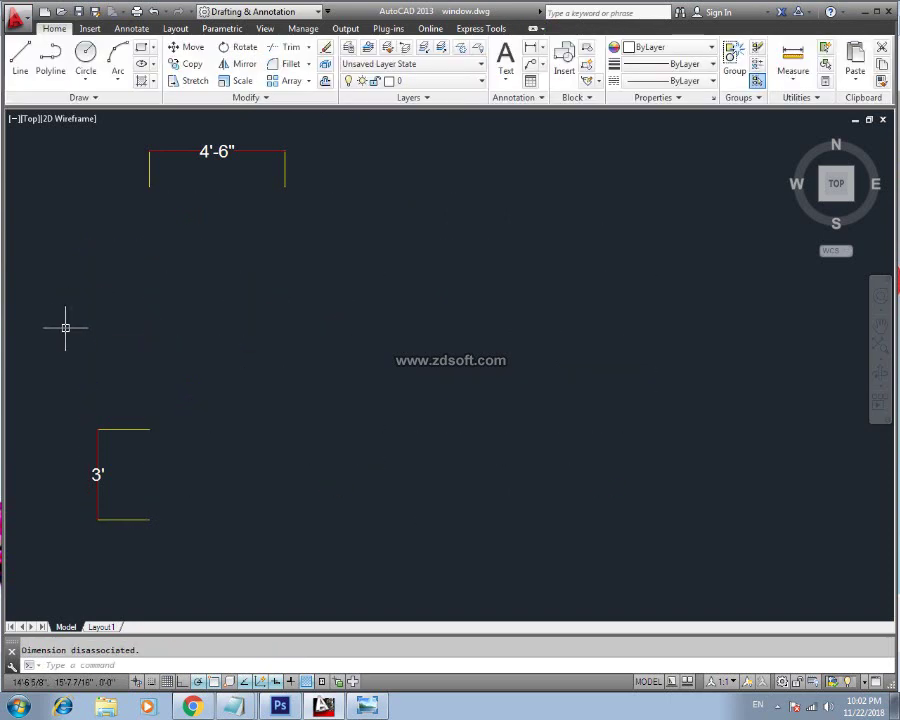
key(ctrl+z)
click(112, 280)
click(76, 306)
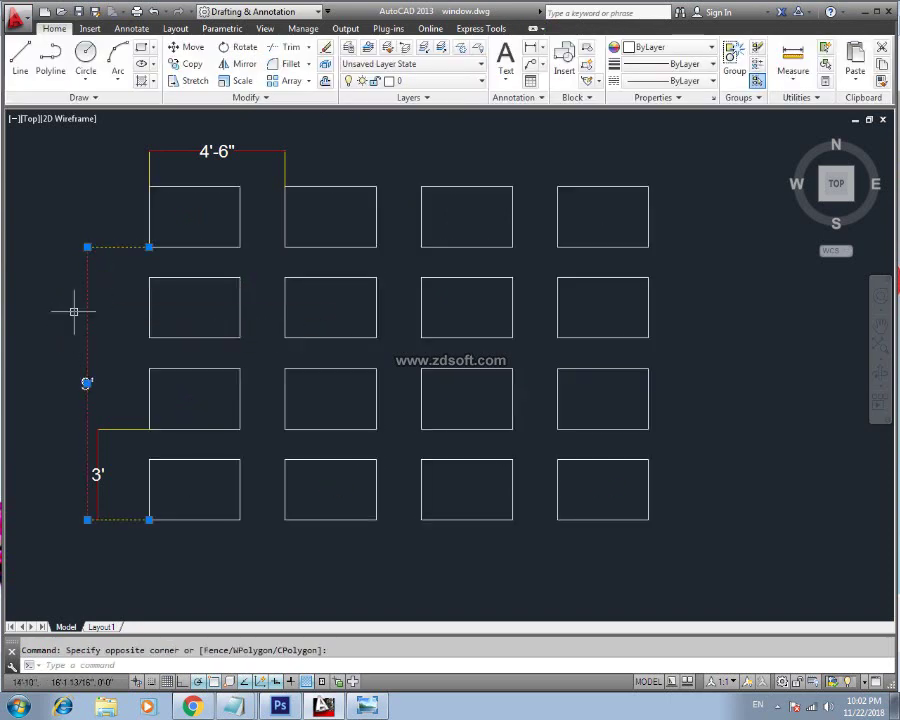
key(Delete)
Delete the 3' and 4'-6" spacing dimensions from the array.
click(115, 395)
click(96, 472)
key(Delete)
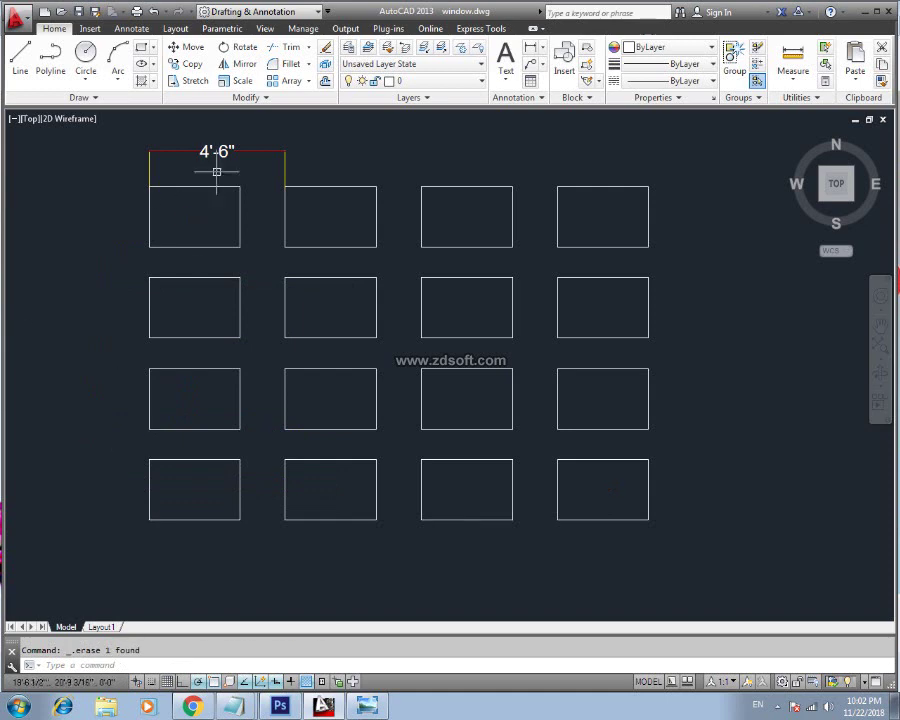
click(288, 141)
click(190, 164)
key(Delete)
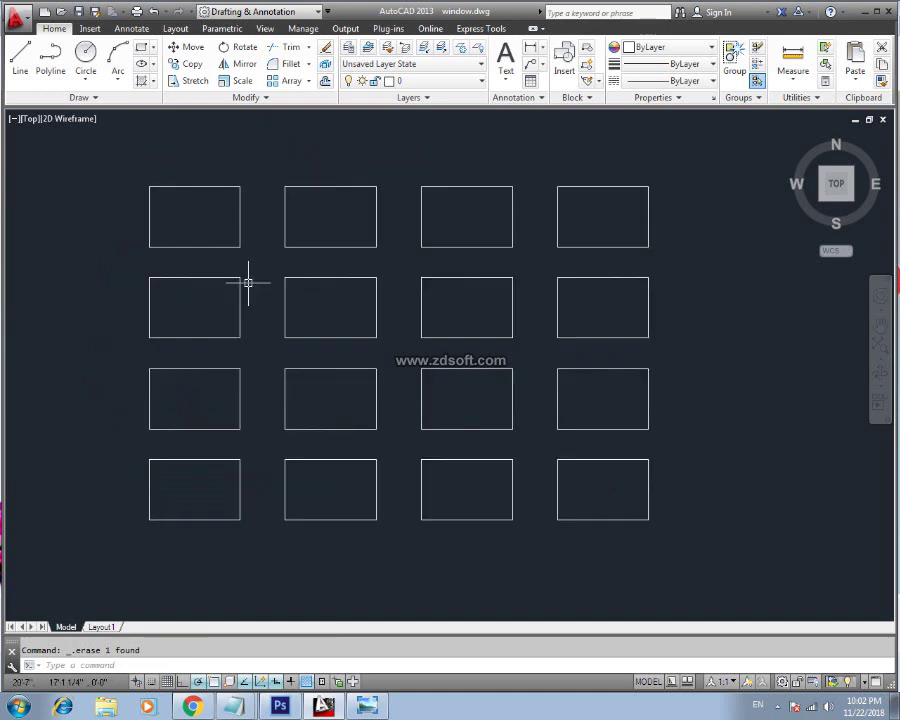
Reselect the rectangle array, then exit array editing with nothing selected.
key(ctrl+a)
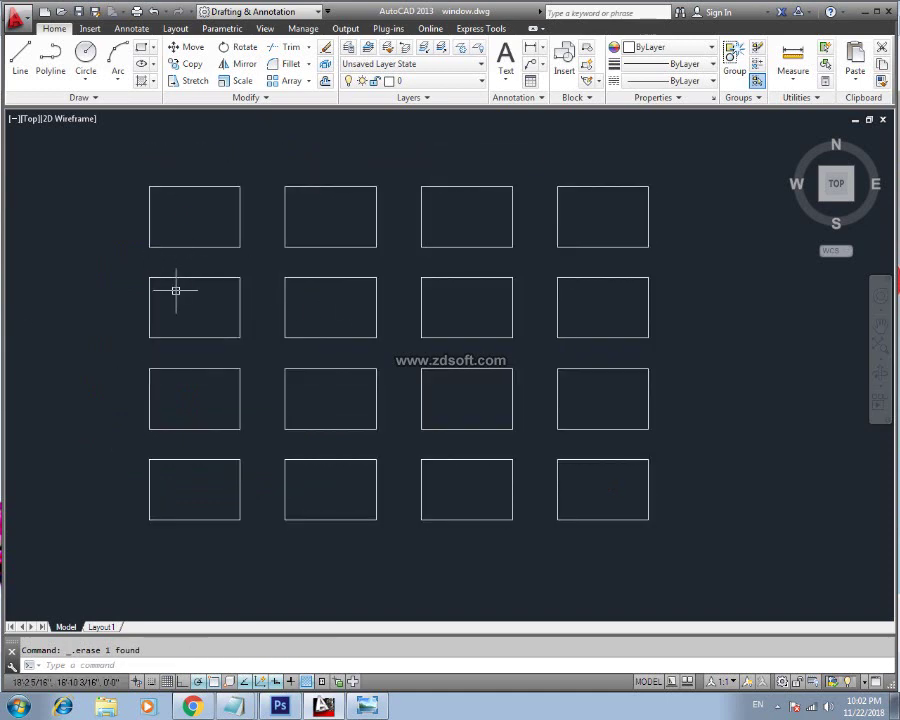
key(Escape)
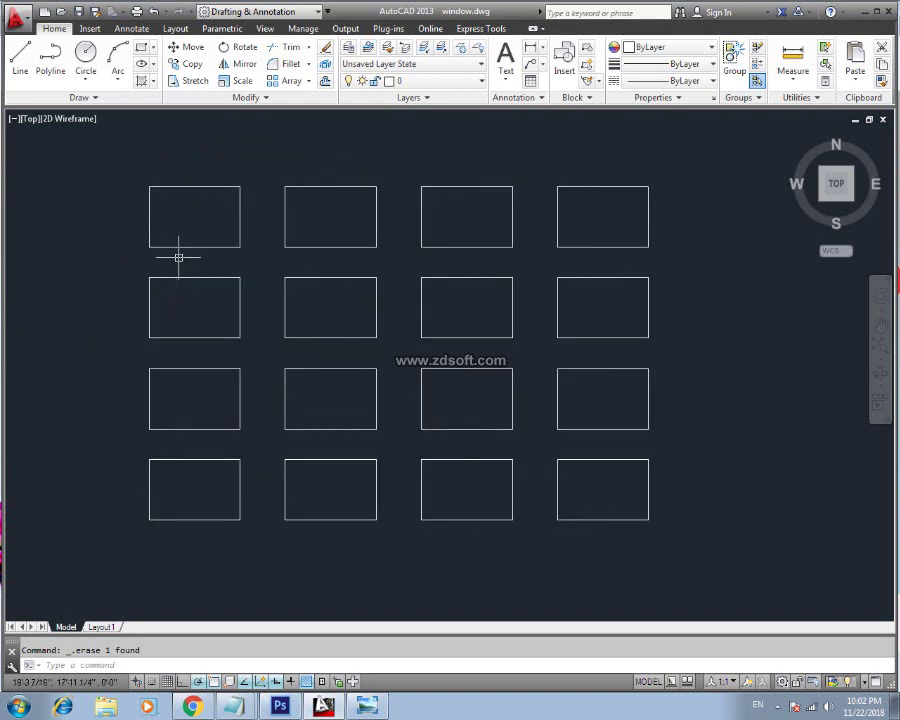
click(426, 187)
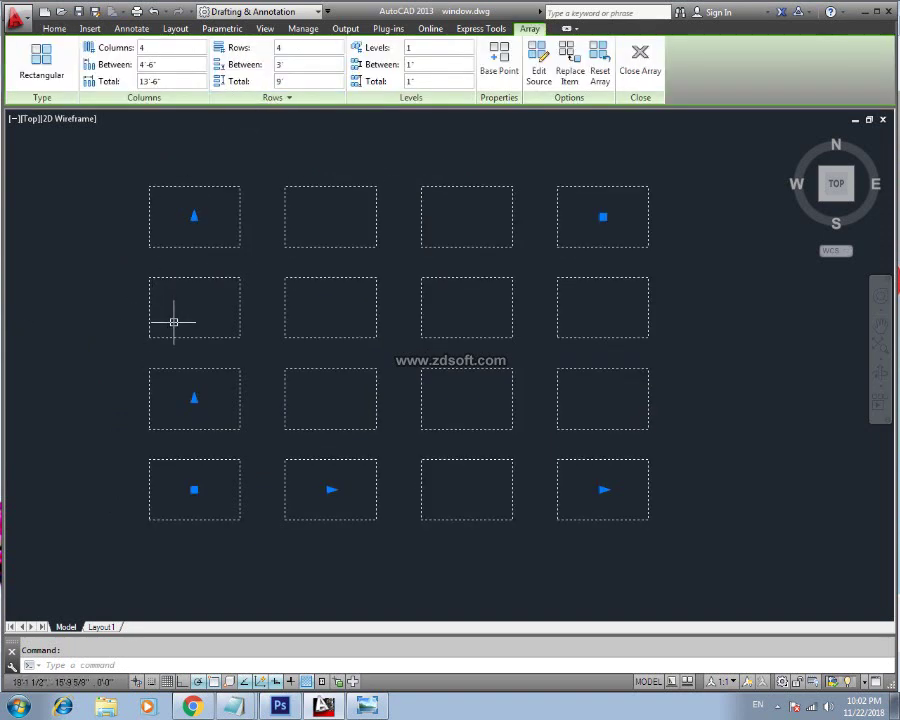
key(Escape)
text(dda)
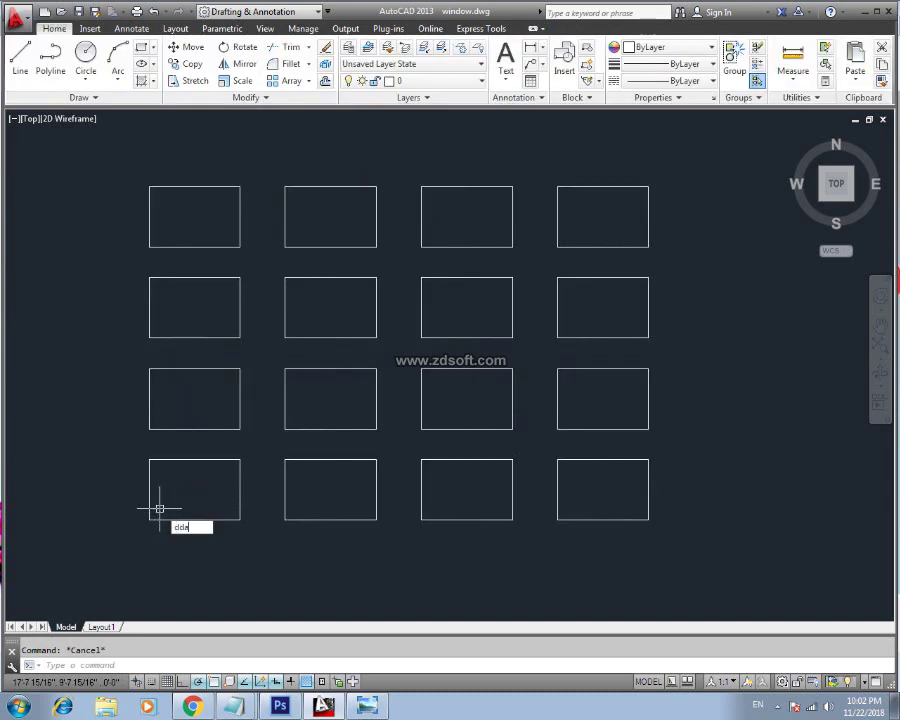
key(Return)
Dimension the bottom-left rectangle's left side as 2' with DA, then select the whole array.
key(Escape)
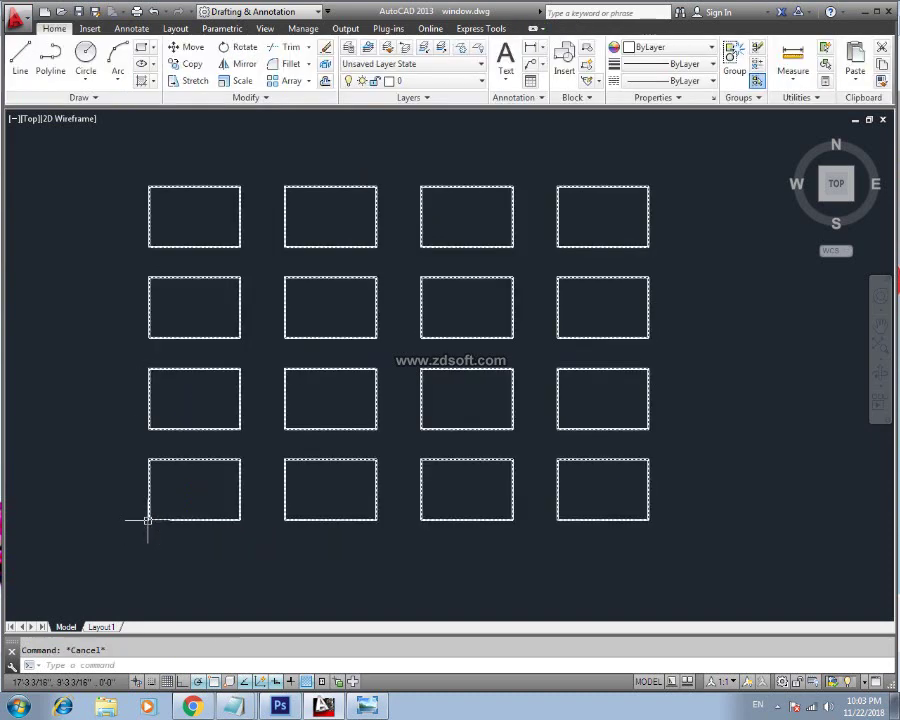
text(dal)
key(Return)
click(148, 520)
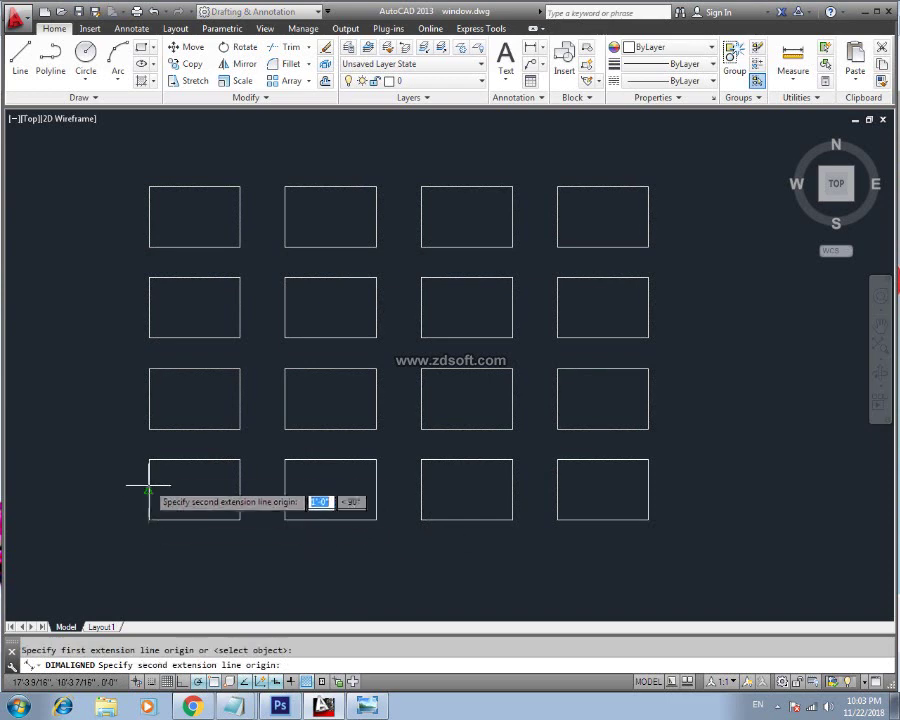
click(148, 460)
click(121, 462)
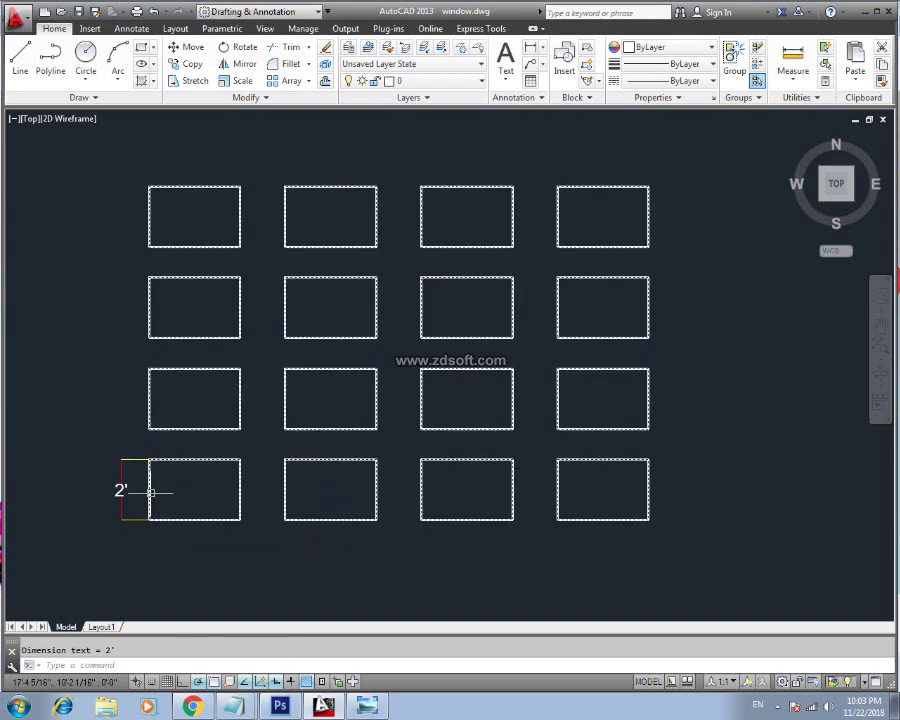
key(Escape)
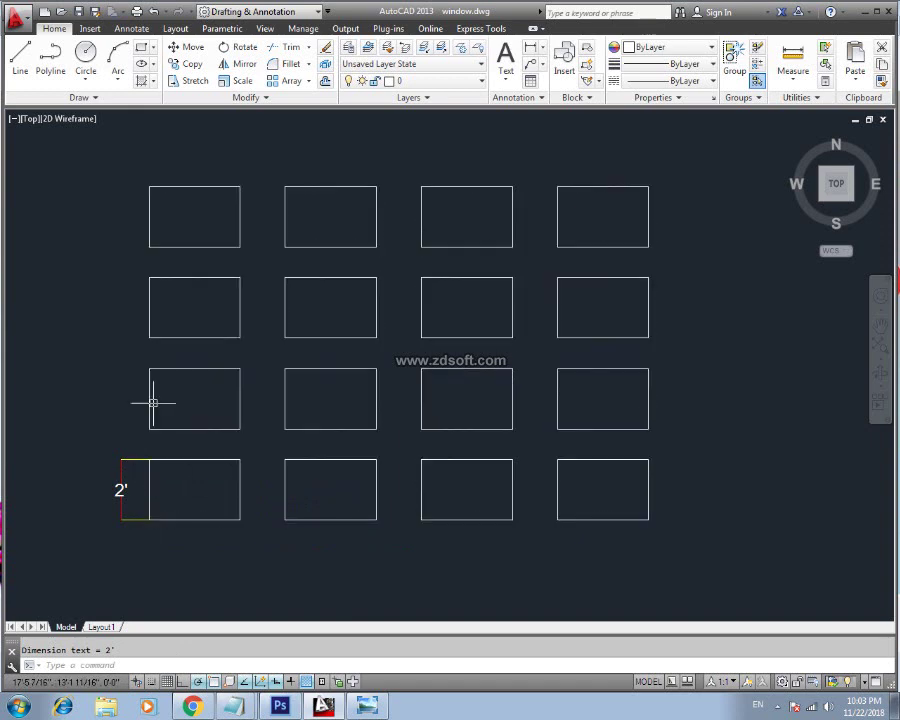
key(ctrl+a)
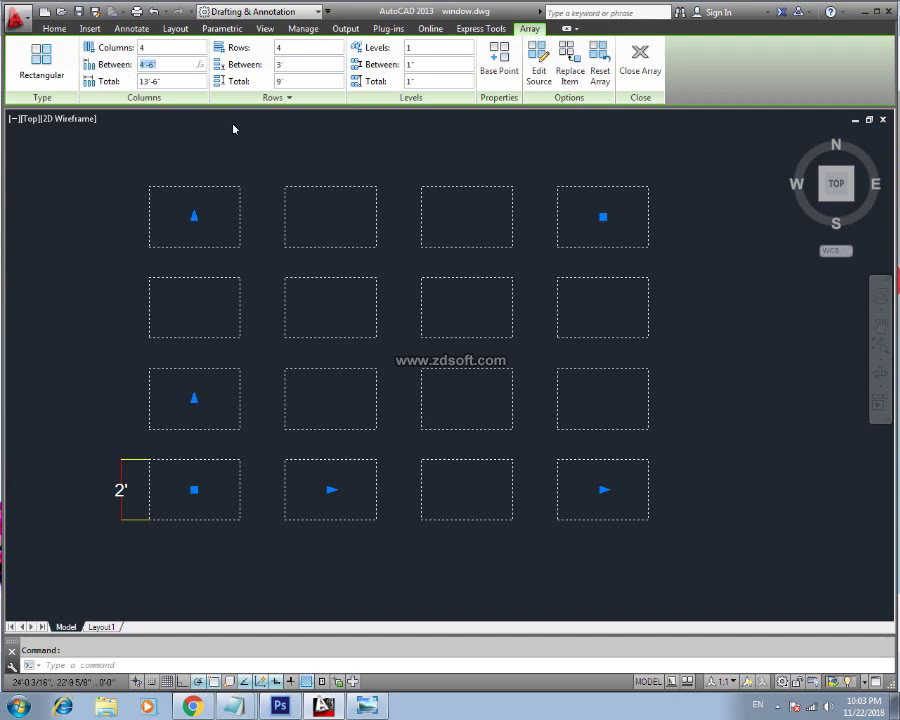
Try 2' column spacing on the array, undo it, and reselect the array.
text(2')
click(173, 47)
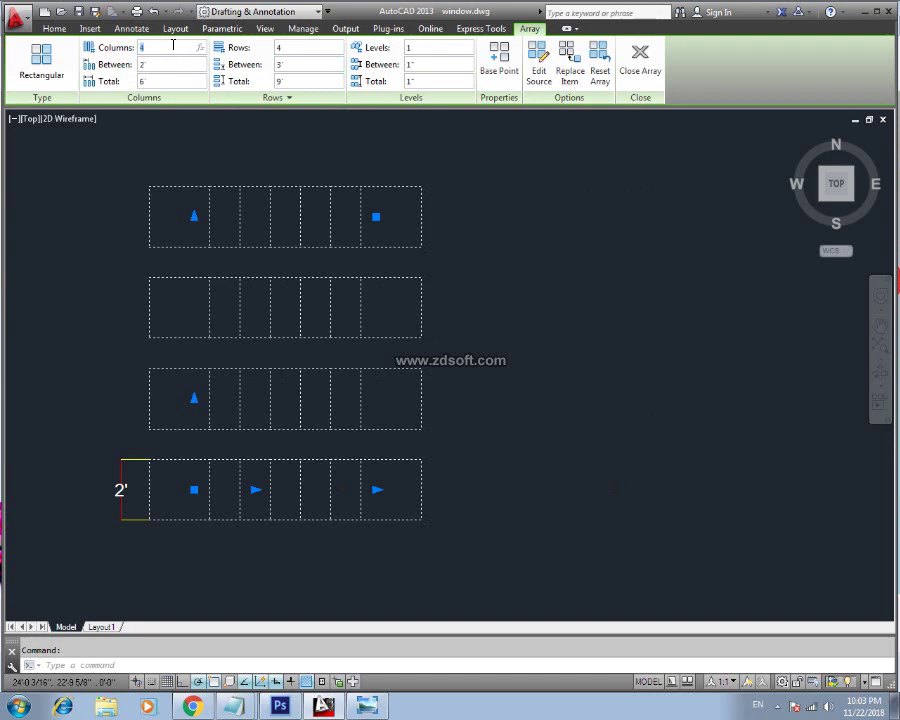
key(Escape)
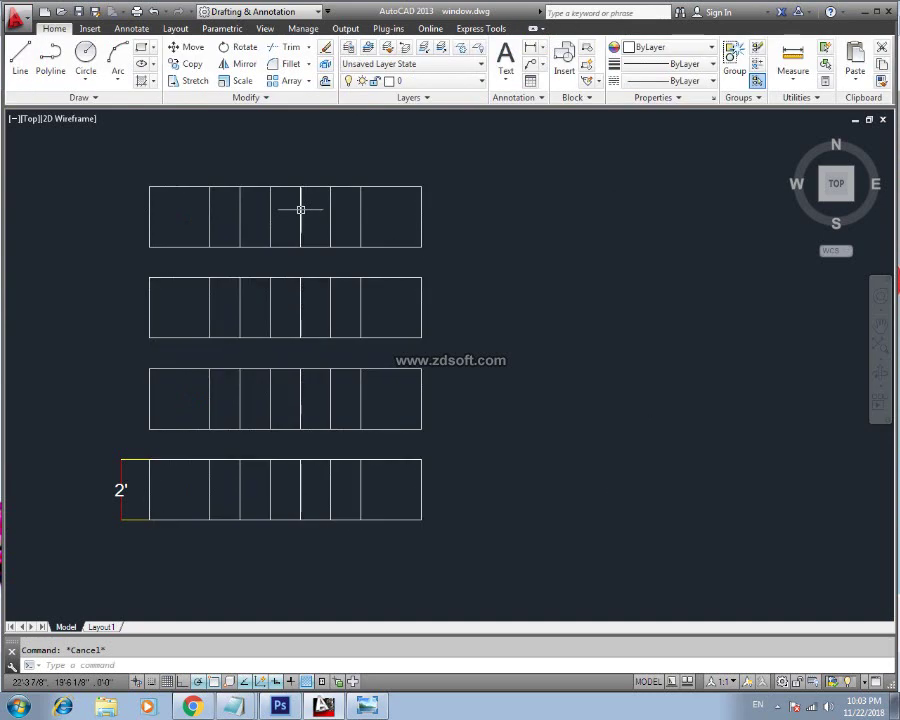
key(ctrl+z)
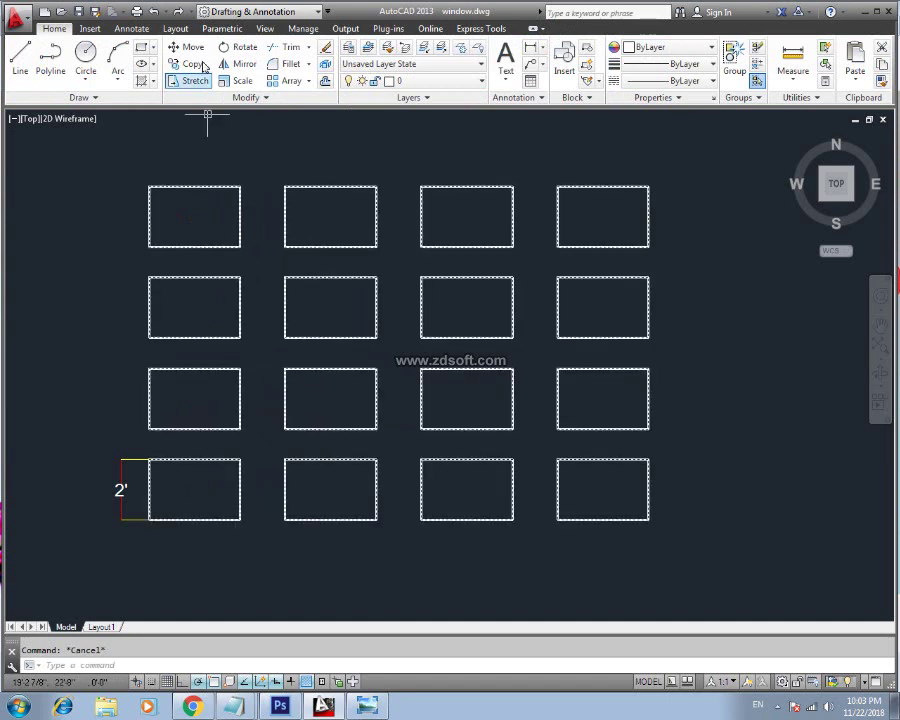
click(457, 187)
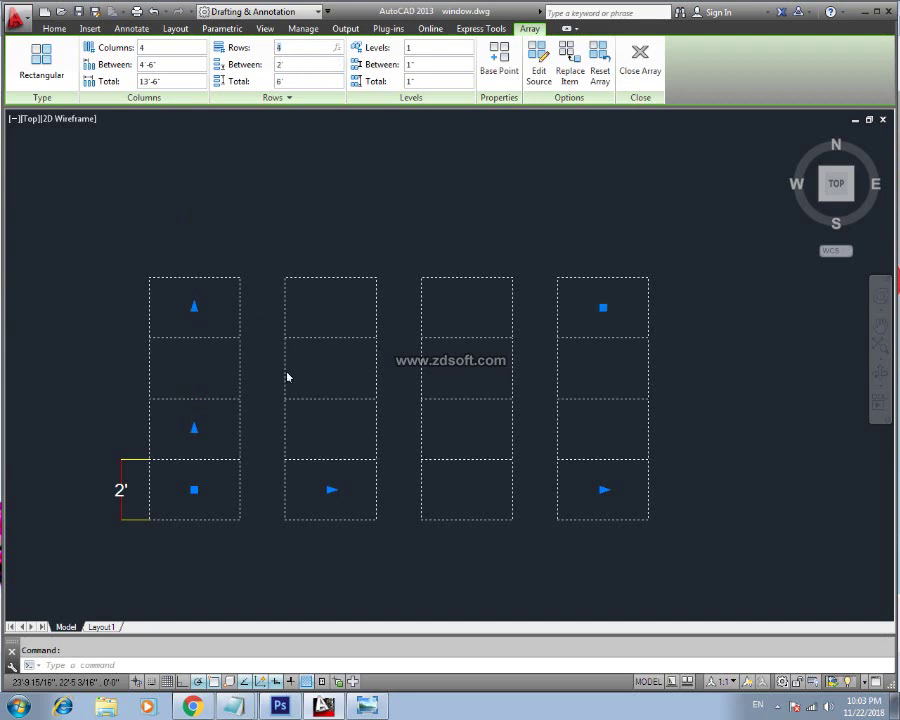
Add a 3' aligned dimension across the top edge of the top rectangle.
key(Escape)
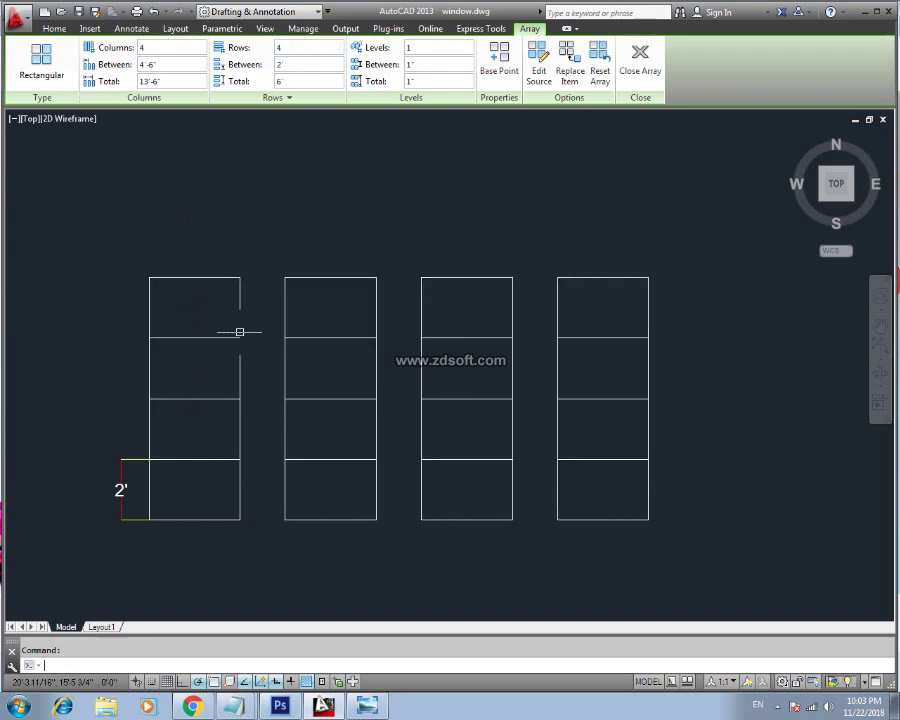
text(dal)
key(Return)
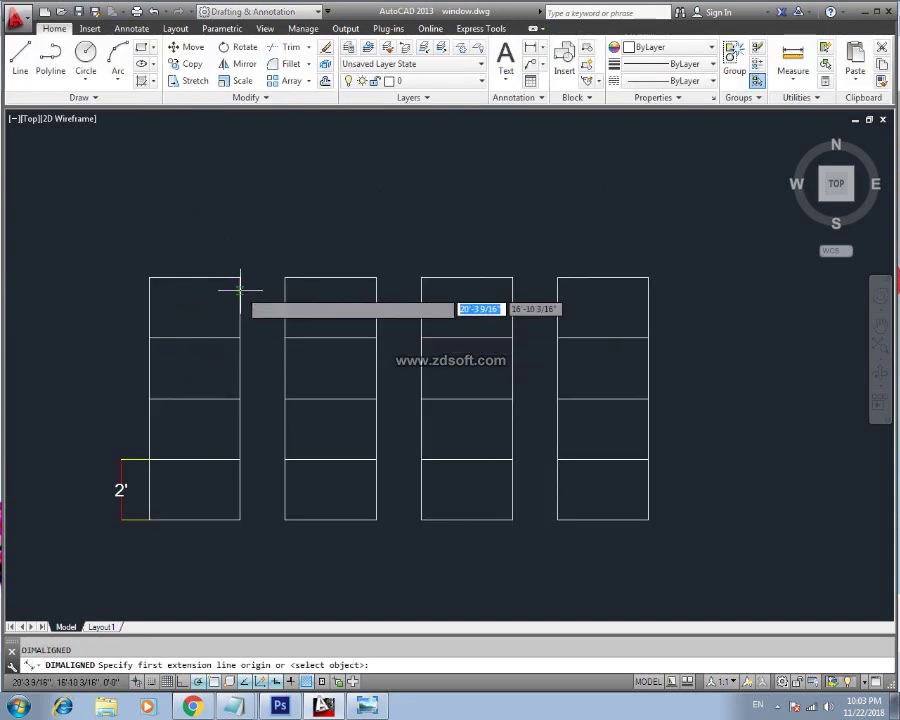
click(240, 277)
click(149, 277)
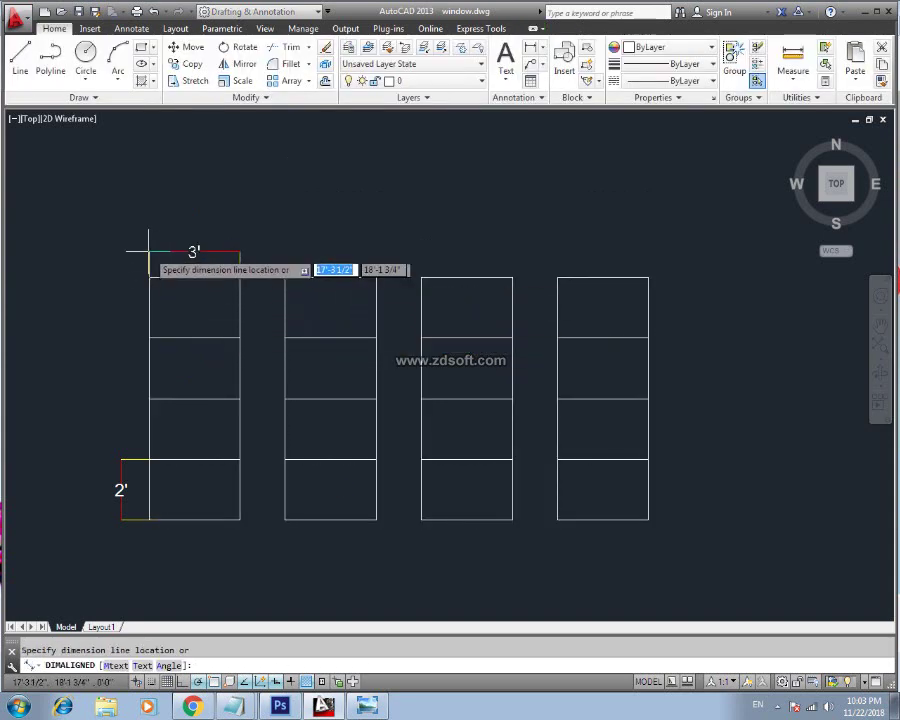
click(149, 250)
key(Escape)
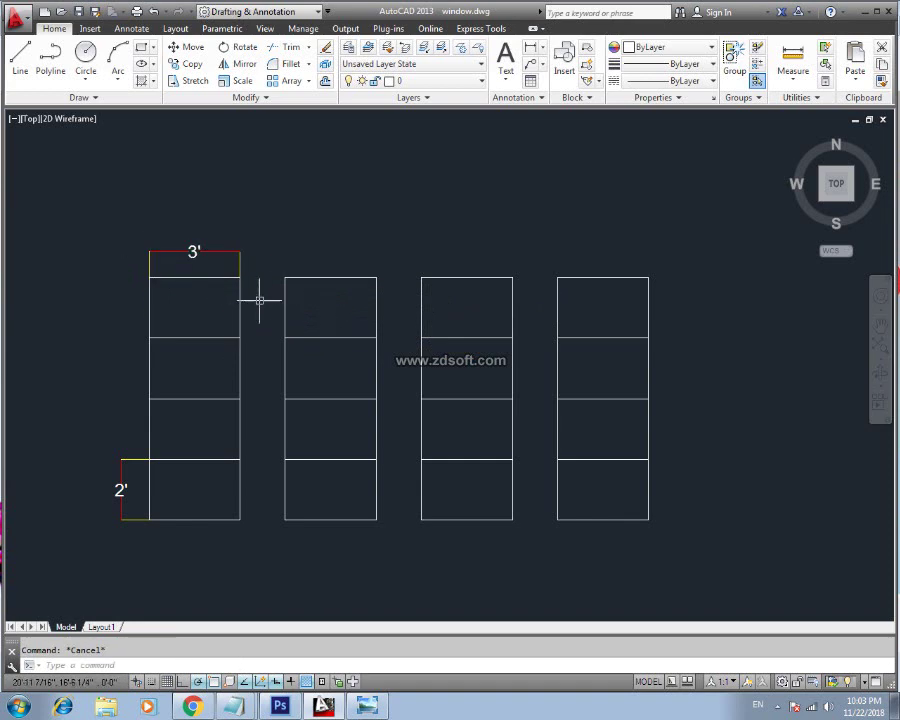
Set the array's column spacing to 3', then undo the spacing changes.
click(446, 278)
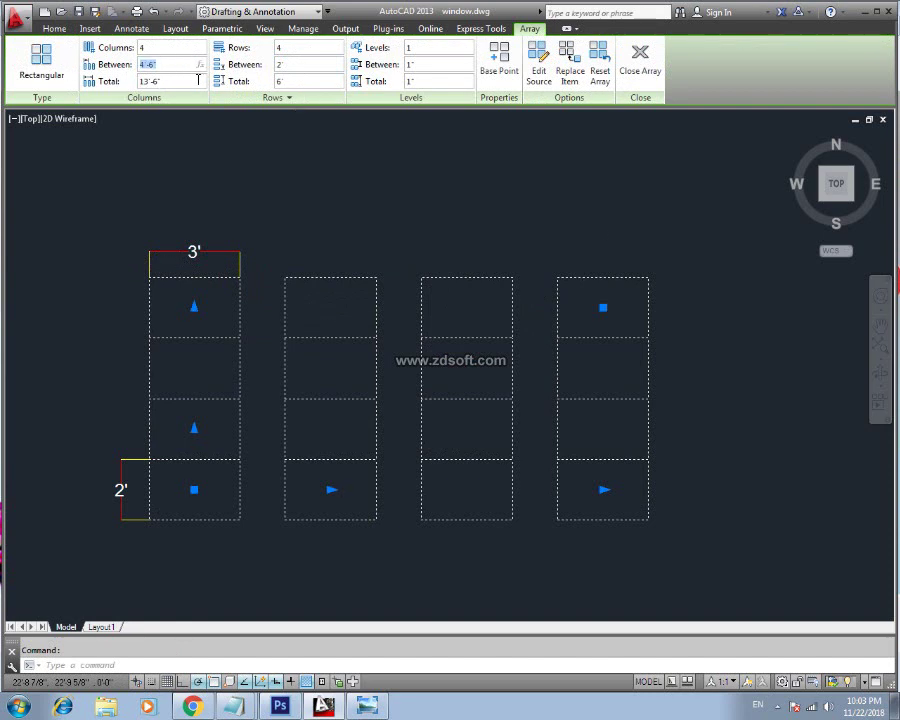
text(3')
key(Return)
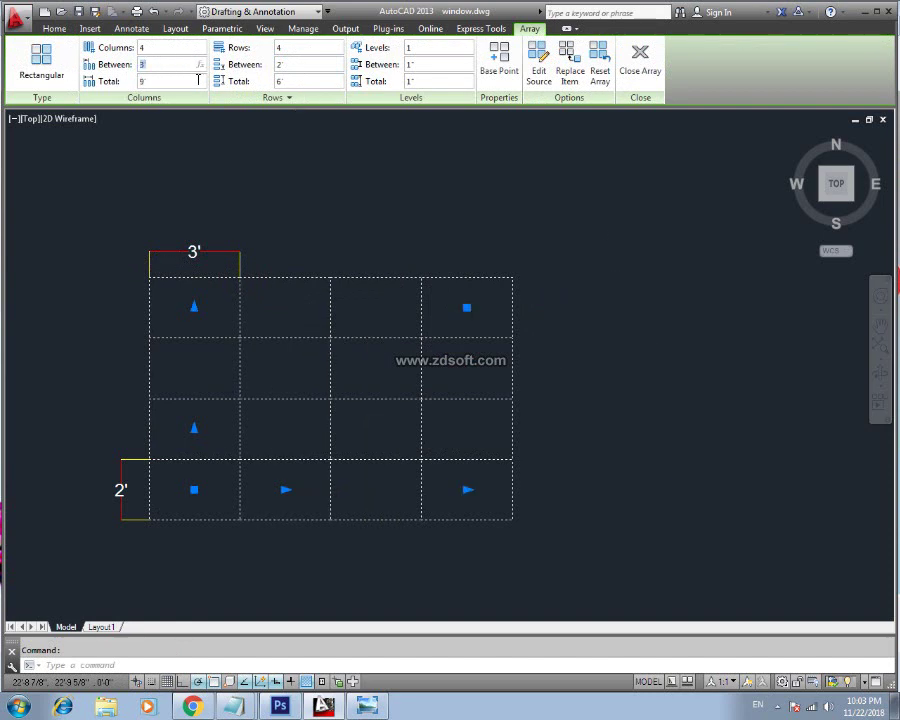
click(586, 345)
key(Escape)
key(Escape)
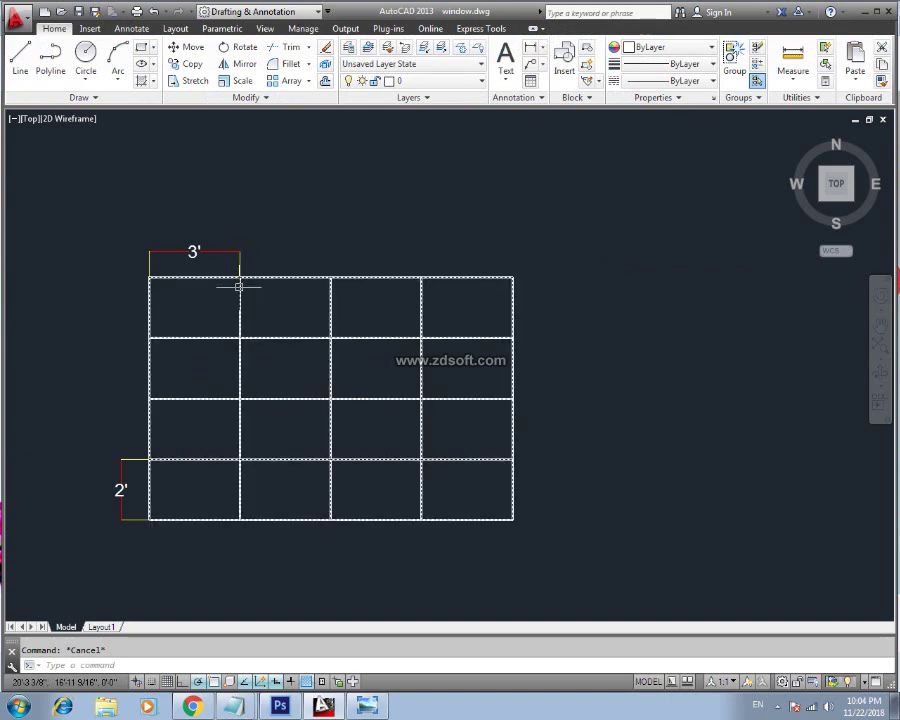
key(ctrl+z)
key(ctrl+z)
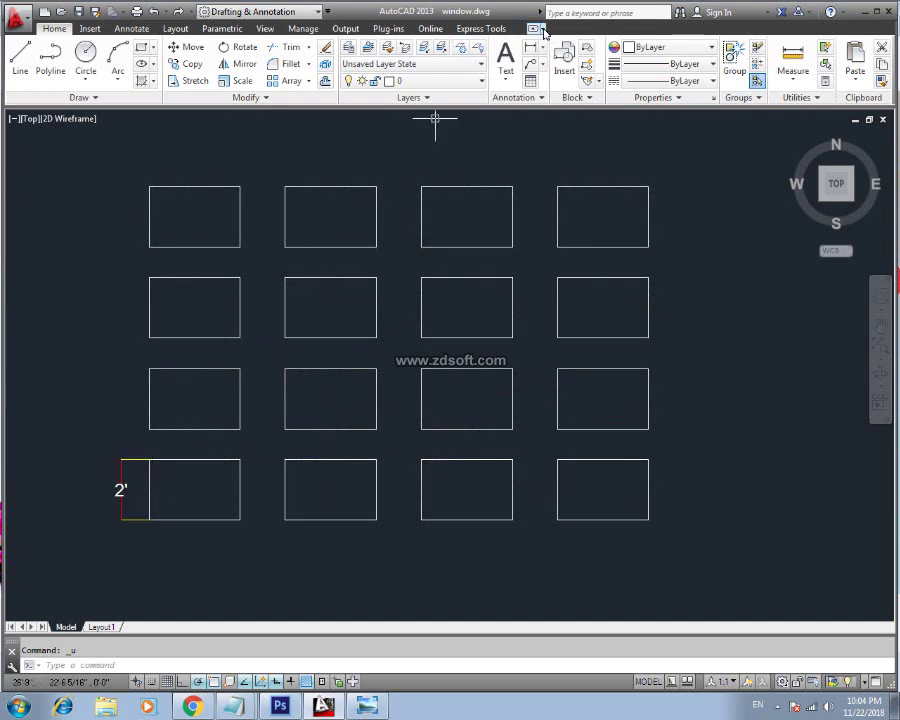
Confirm 3' row spacing on the array and set it to 6 rows.
click(463, 187)
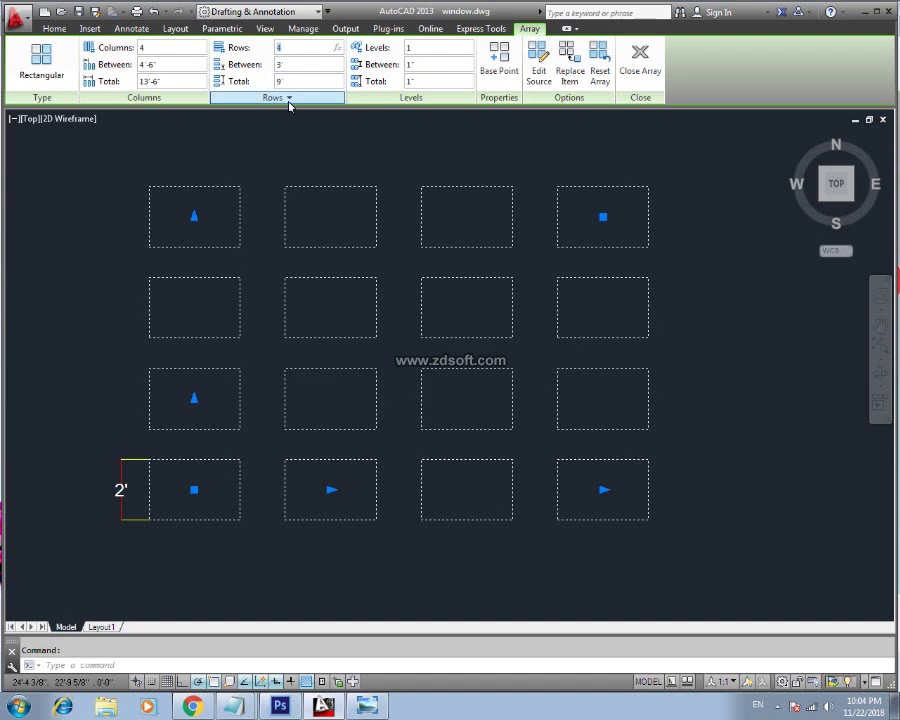
click(286, 48)
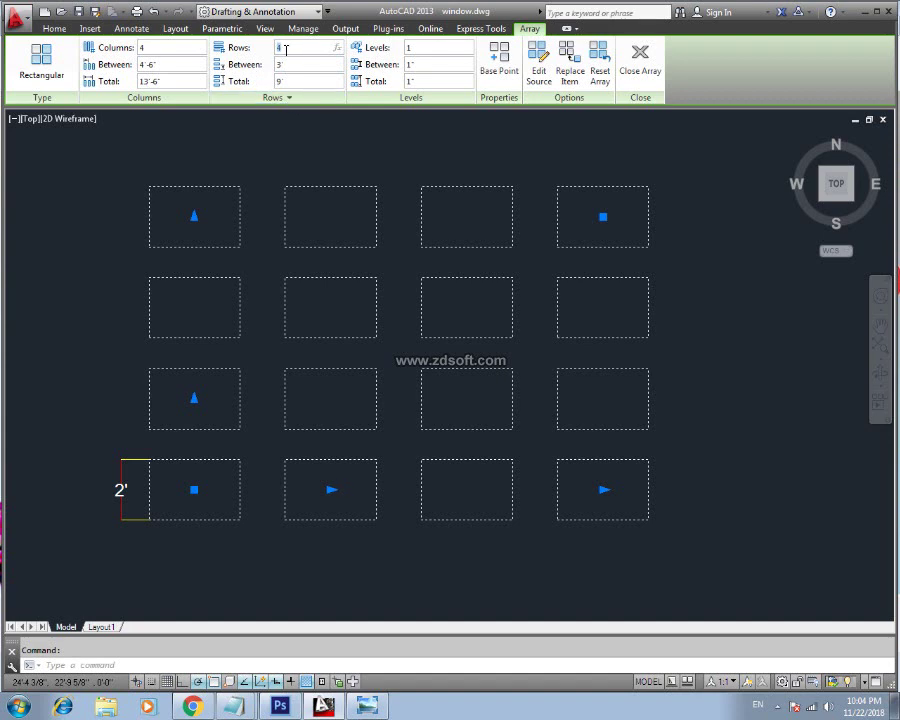
text(8)
text(6)
key(Return)
scroll(395, 520, down, 2)
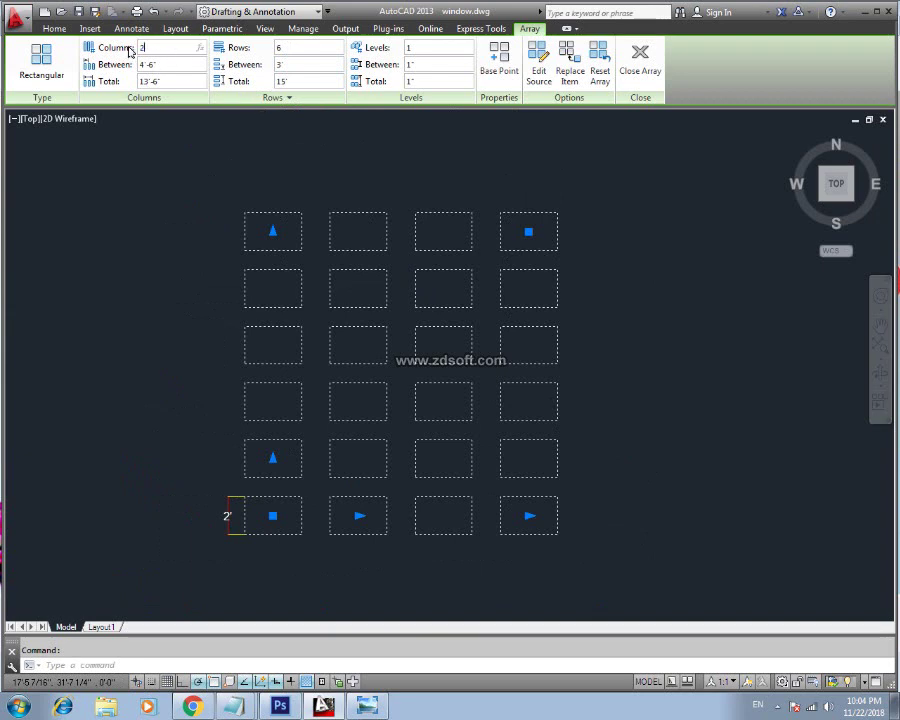
Change the array to 2 columns and 2 rows, then to 5 columns and 5 rows.
key(Return)
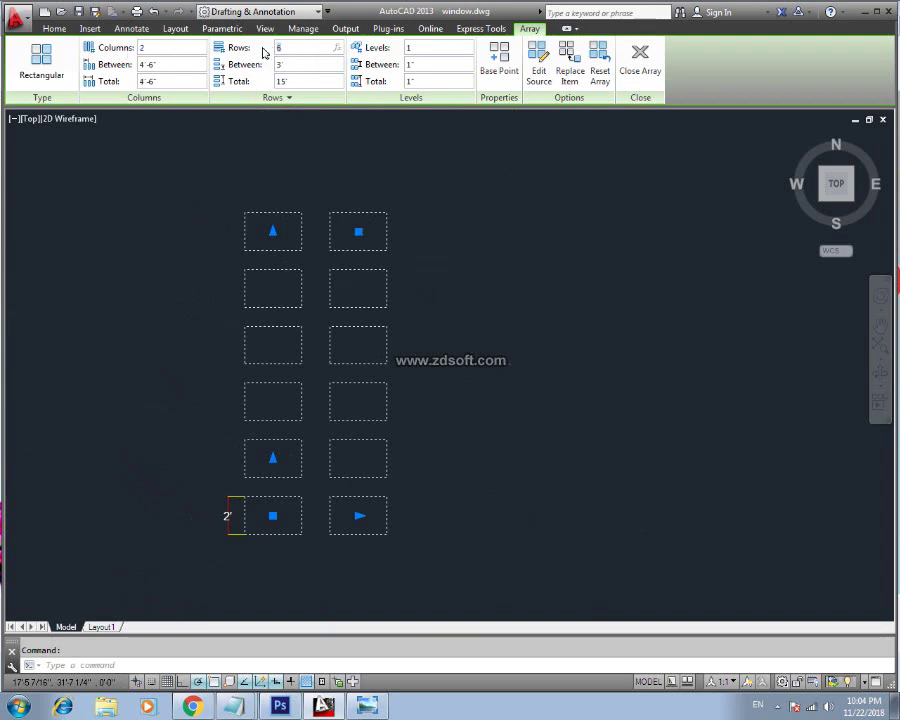
text(2)
key(Return)
text(5)
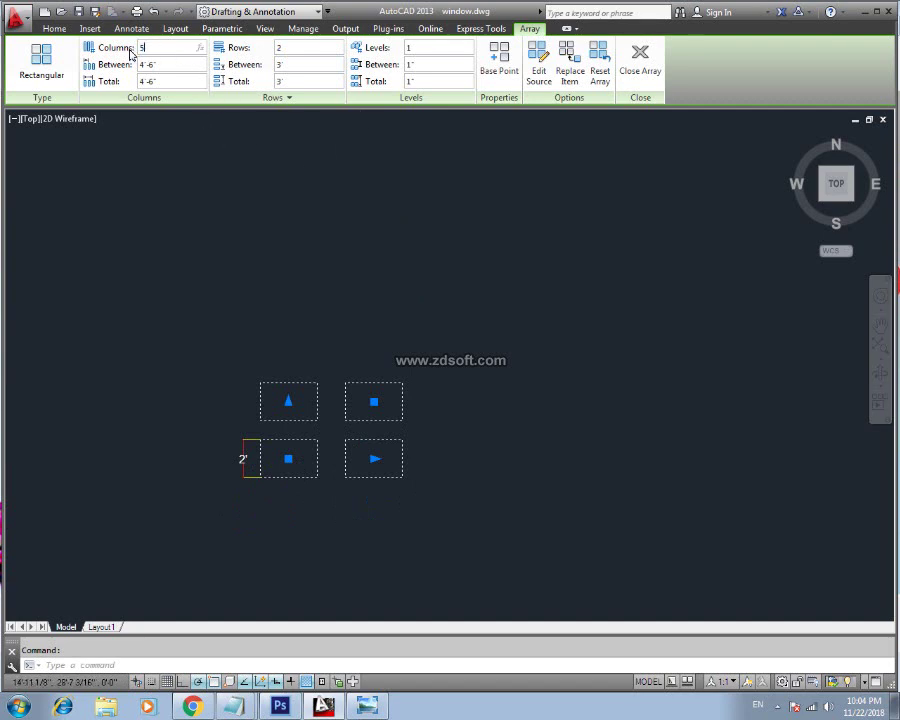
key(Return)
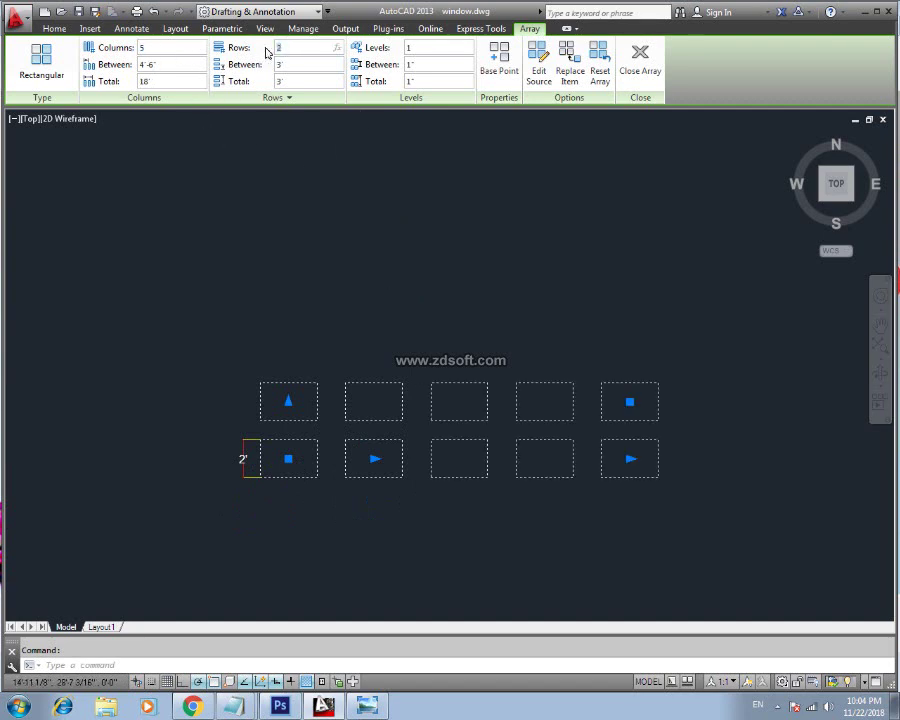
text(5)
key(Return)
middle_drag(538, 285, 436, 295)
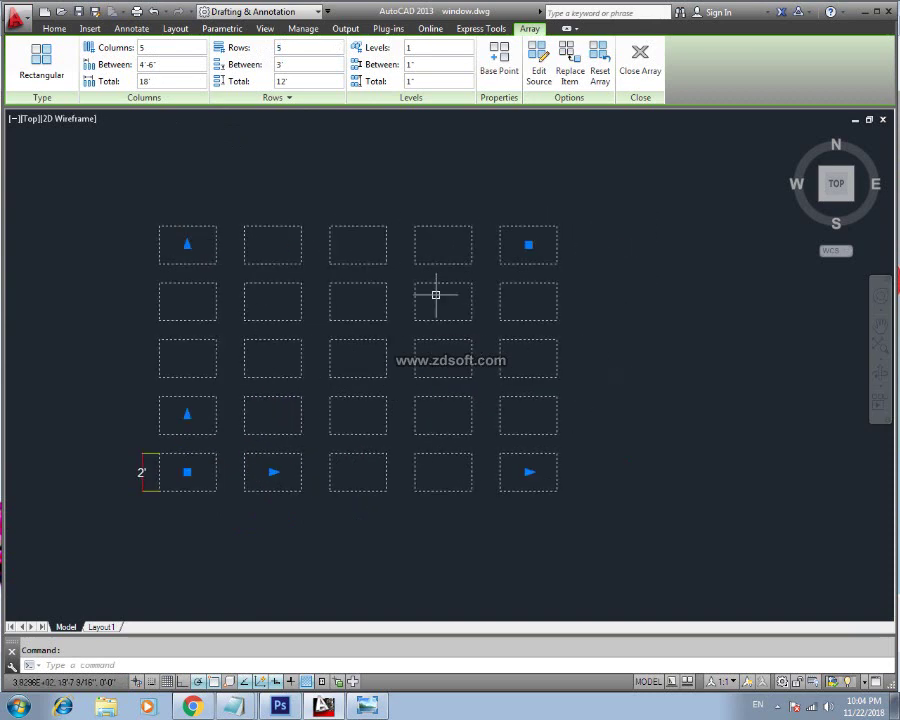
click(530, 470)
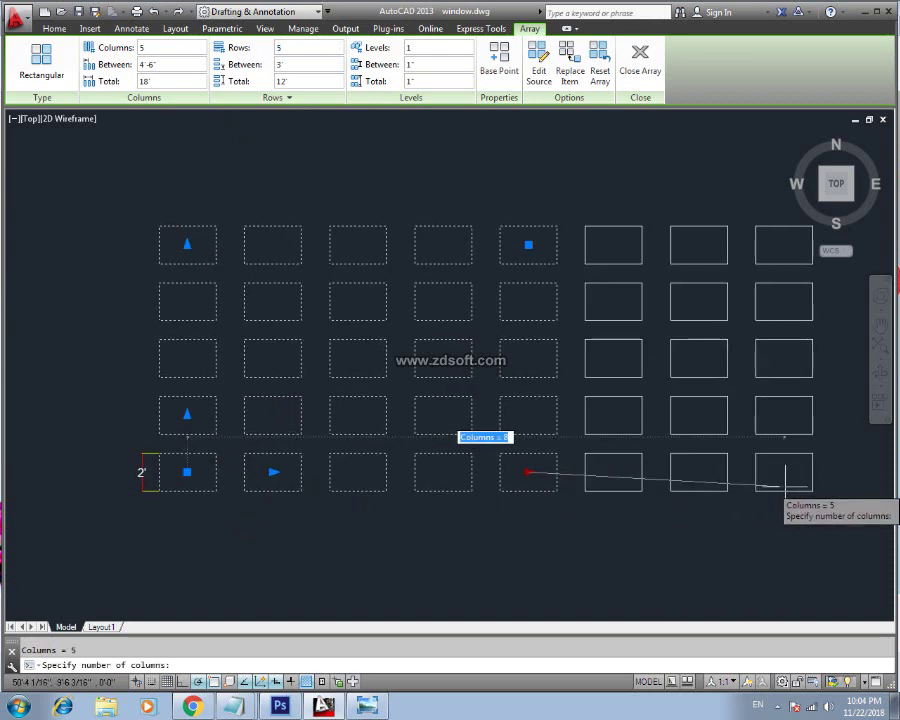
Drag the column-count grip to try 8 columns, then settle at 3 columns.
click(785, 472)
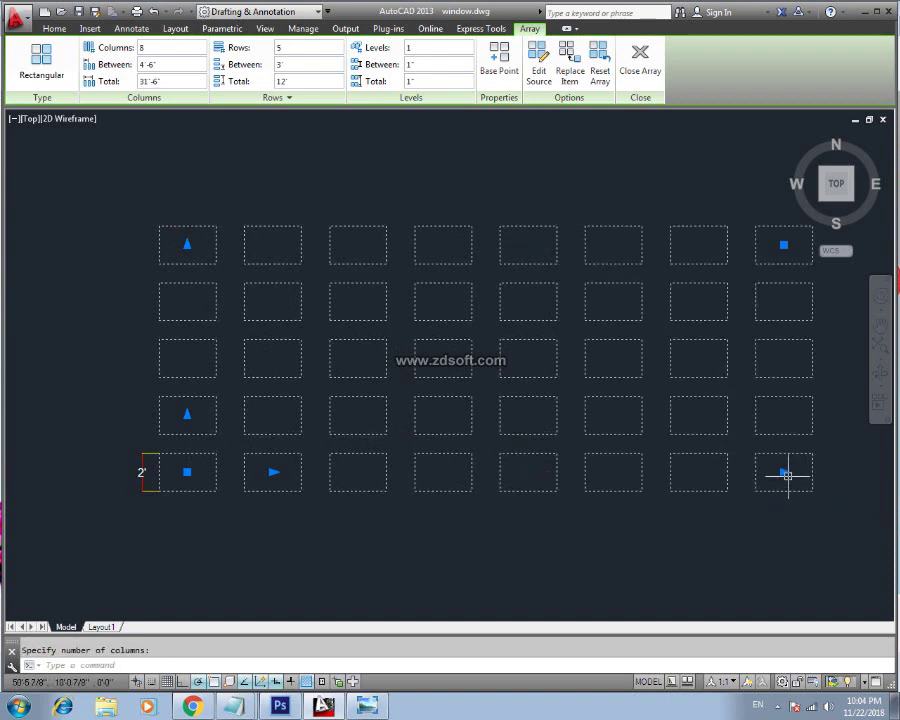
click(787, 473)
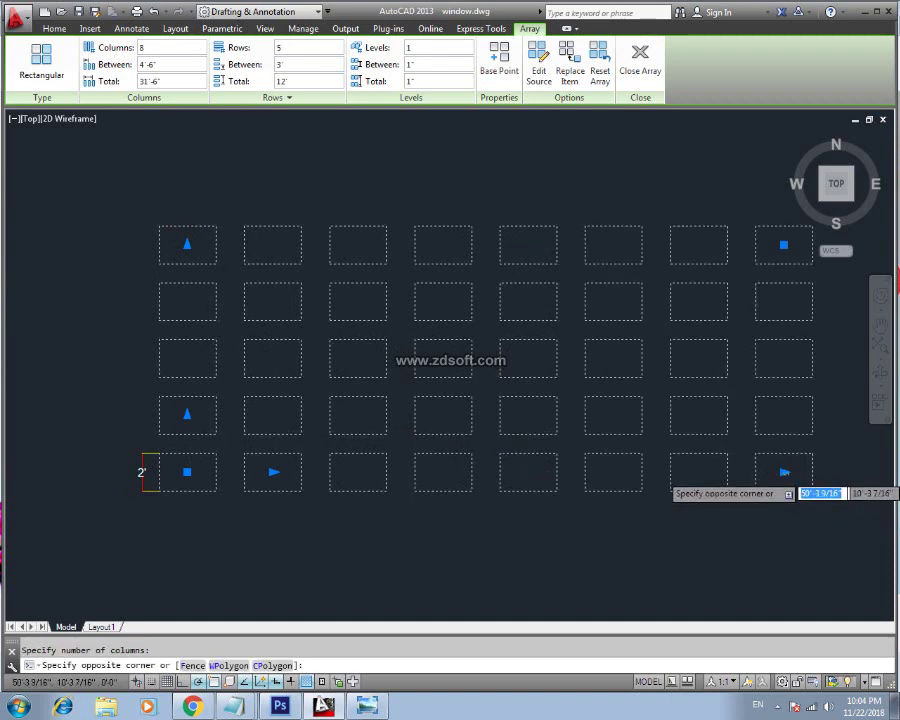
click(776, 470)
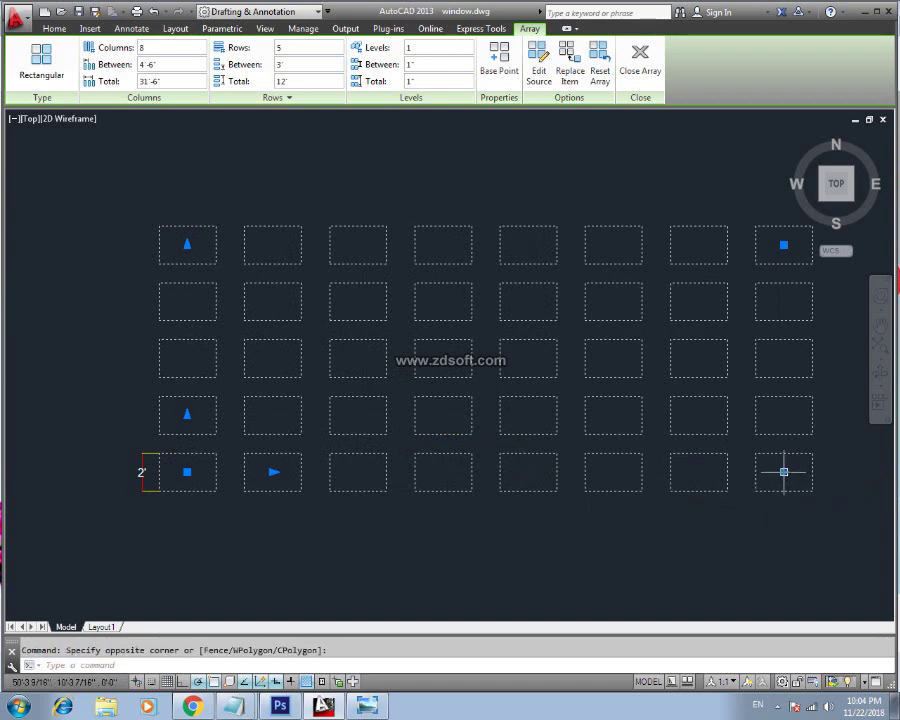
click(784, 472)
click(362, 470)
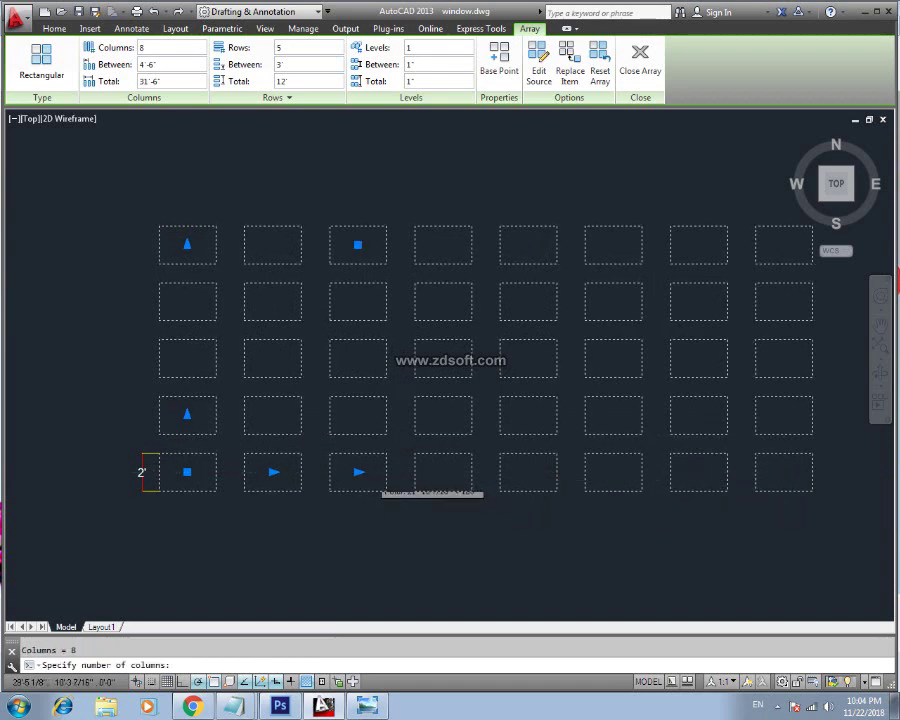
click(358, 472)
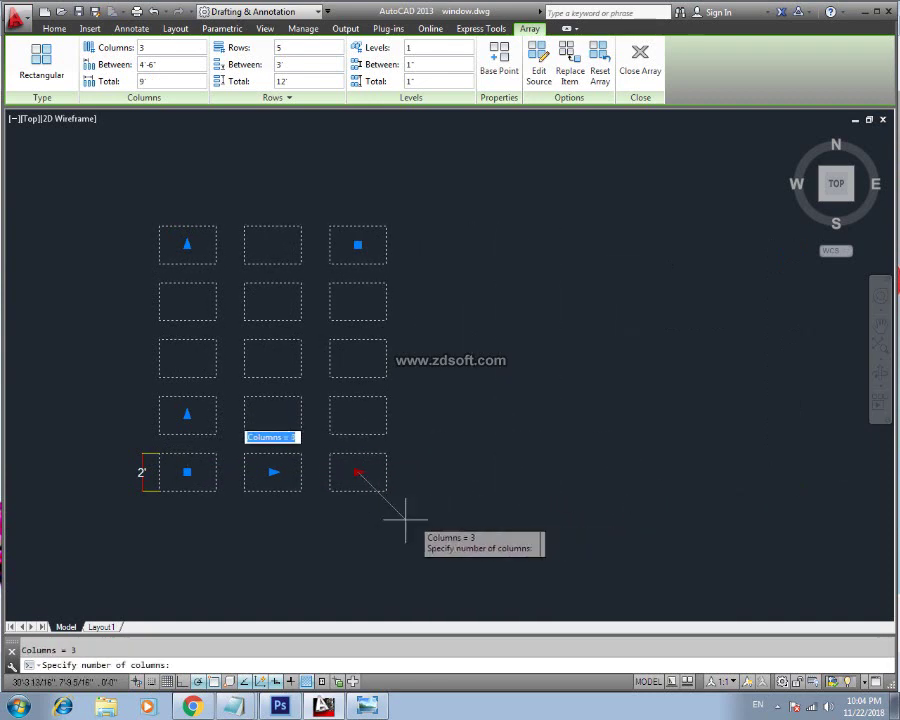
click(633, 478)
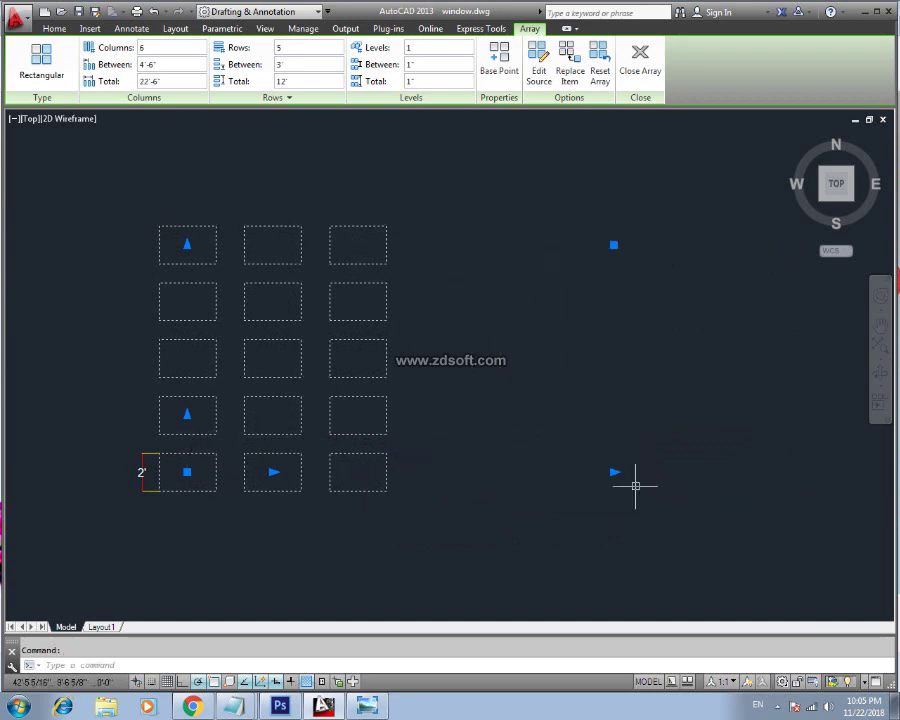
click(642, 465)
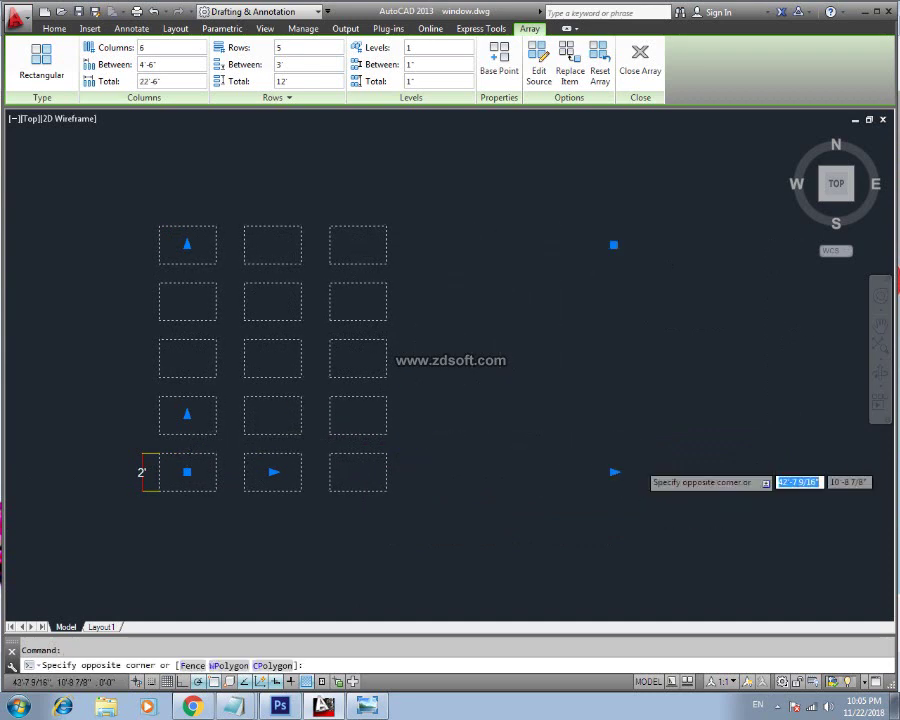
click(583, 550)
key(Escape)
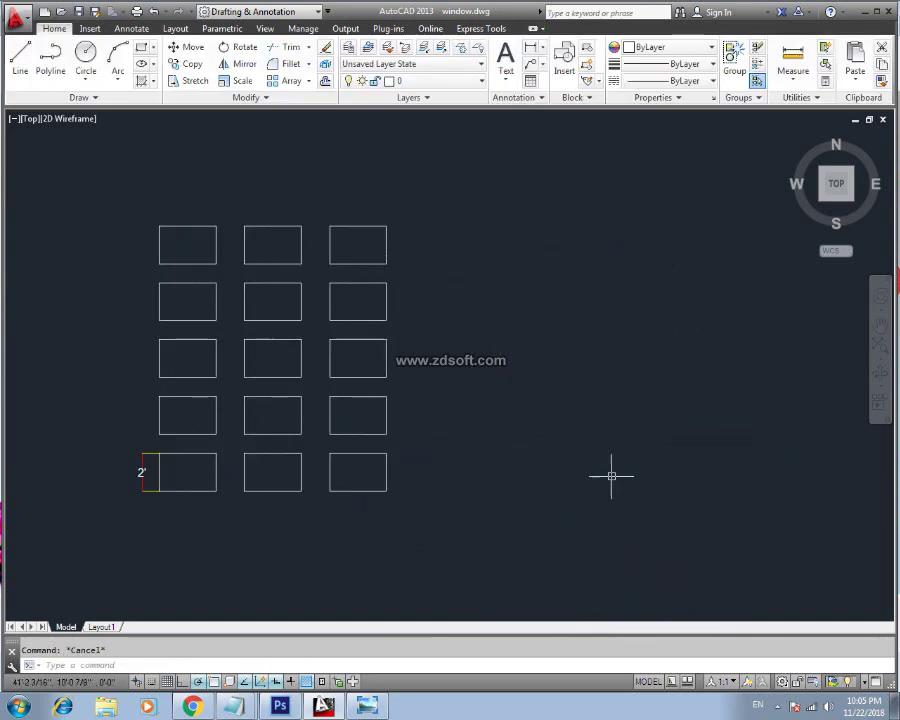
Drag the row-count grip upward to extend the array to 7 rows.
click(243, 312)
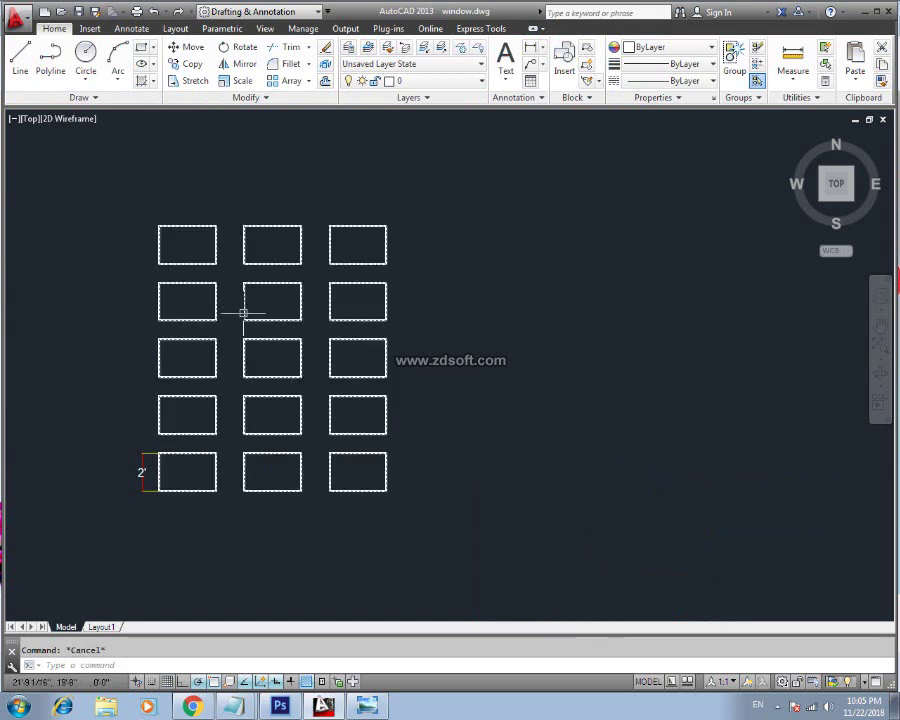
click(188, 250)
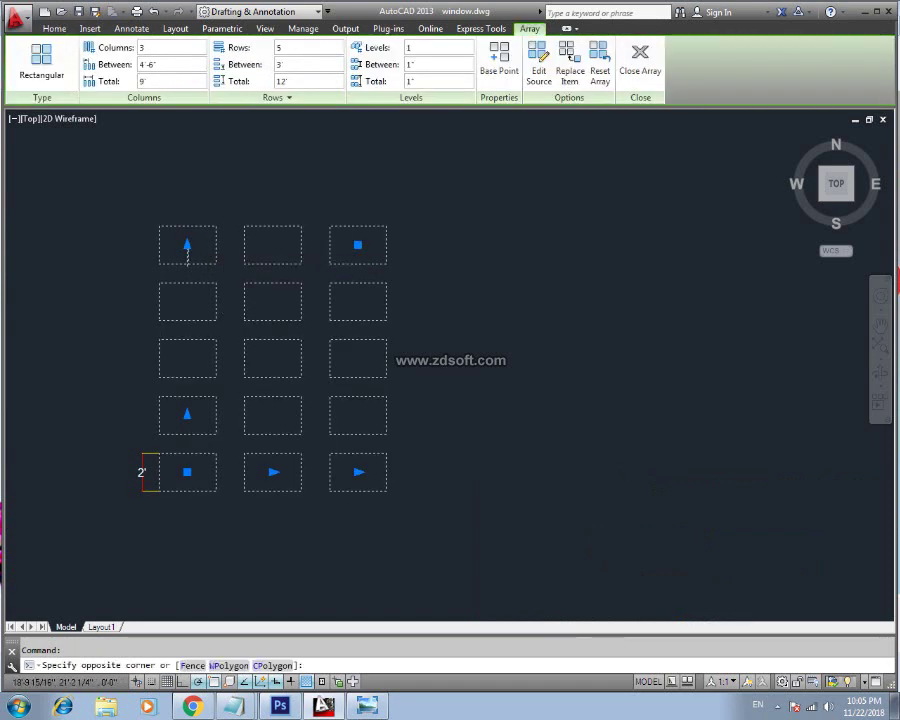
click(187, 244)
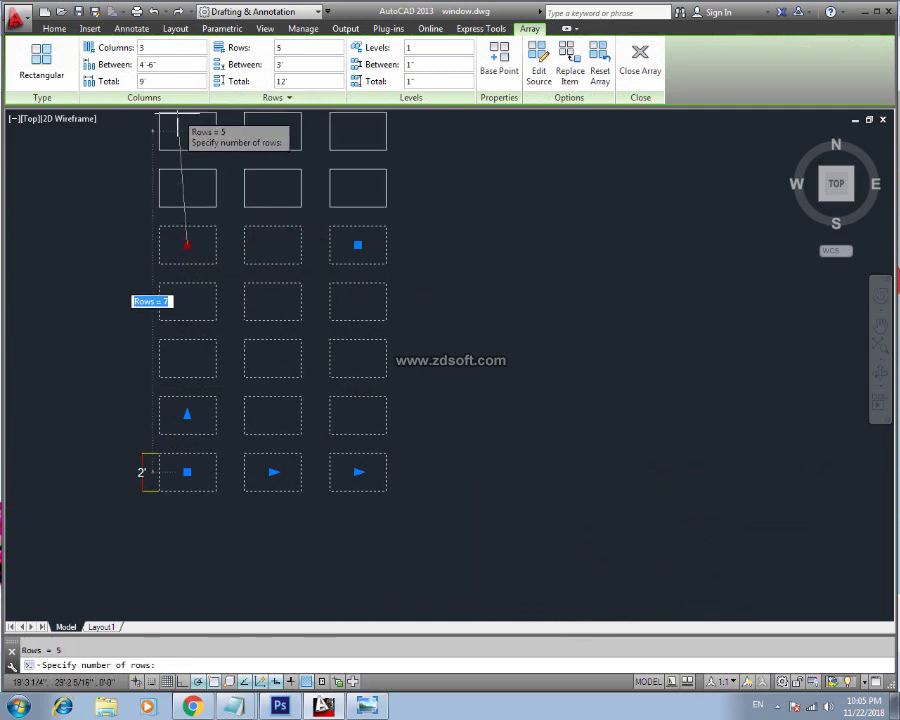
click(180, 120)
mouse_move(250, 289)
middle_down()
mouse_move(274, 420)
mouse_move(326, 452)
mouse_move(304, 394)
middle_up()
middle_drag(366, 315, 390, 295)
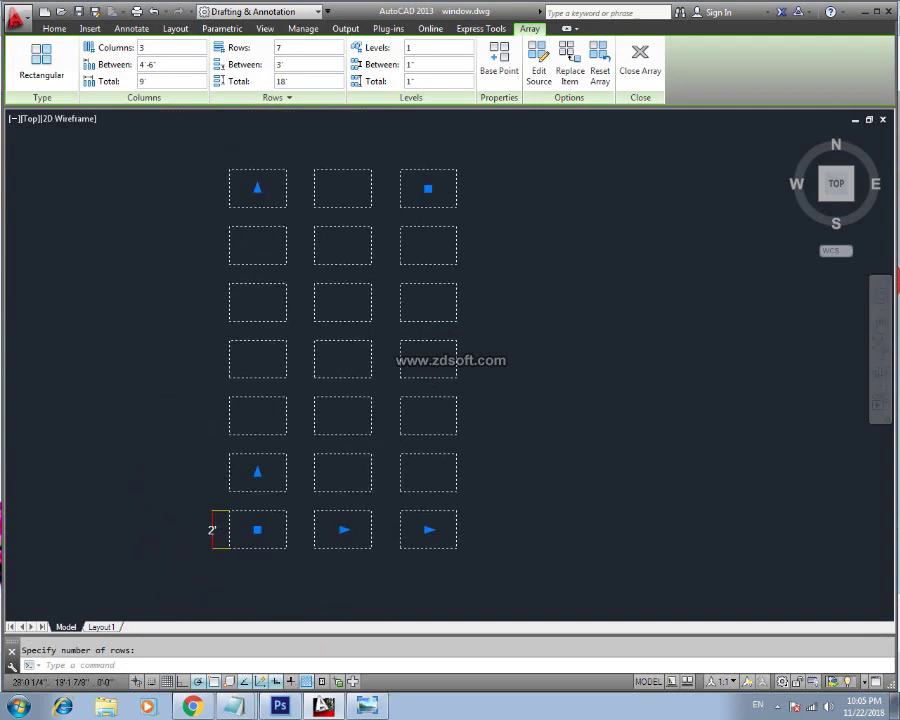
key(Escape)
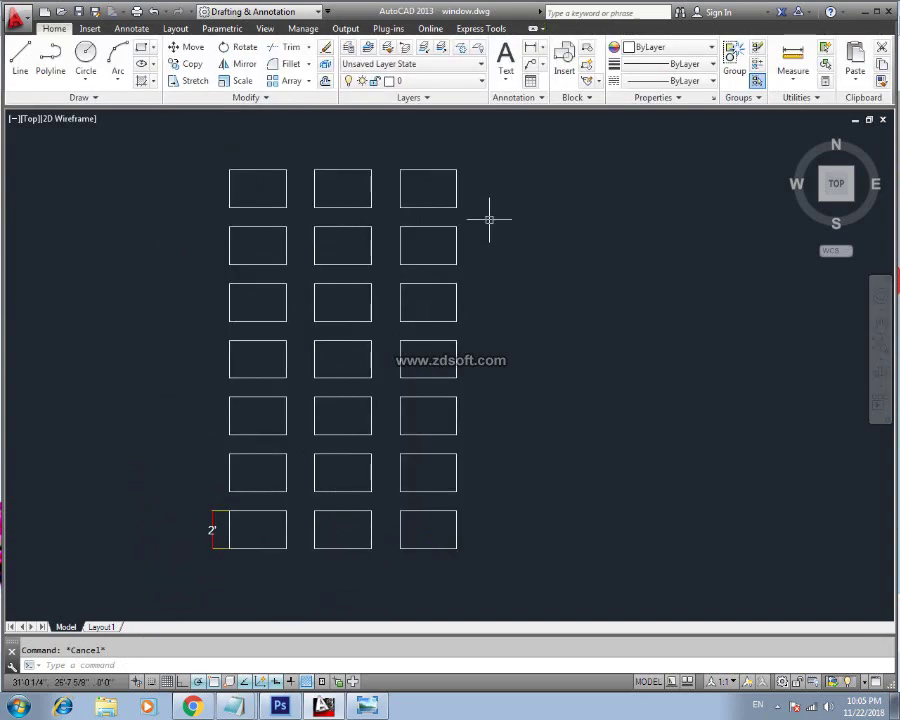
Select the 3-column, 7-row rectangle array to show its Array tab.
click(424, 208)
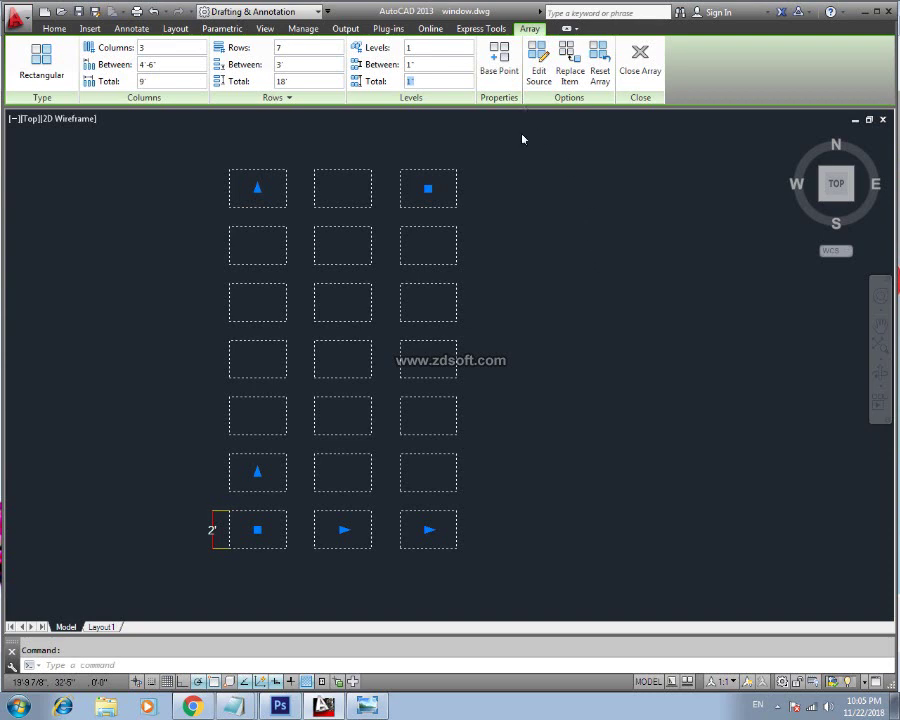
Set the array's base point at the bottom-left rectangle and test-move the array by it.
click(503, 67)
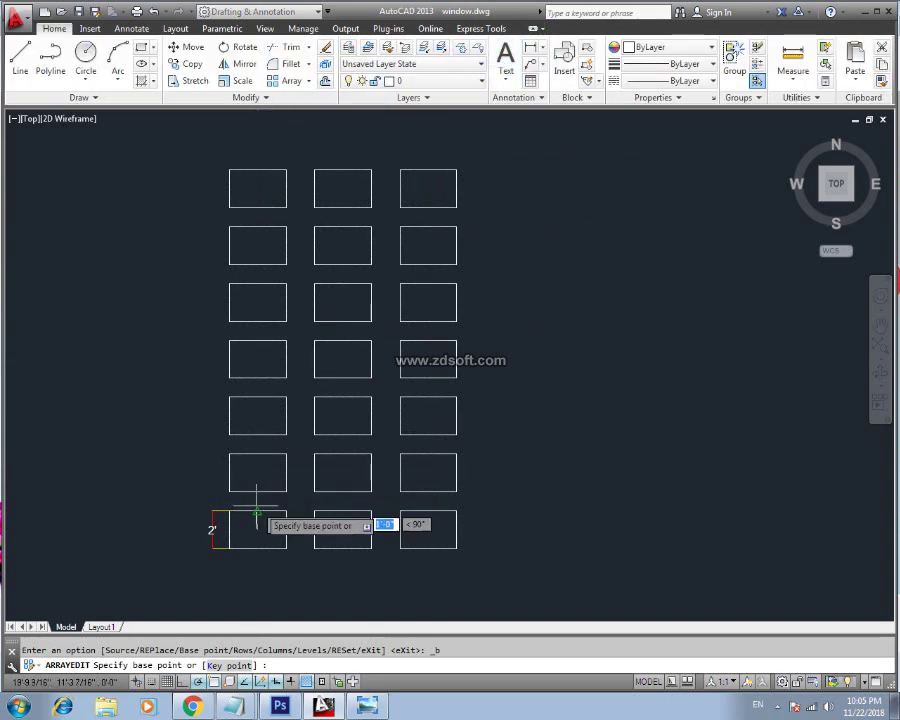
click(257, 533)
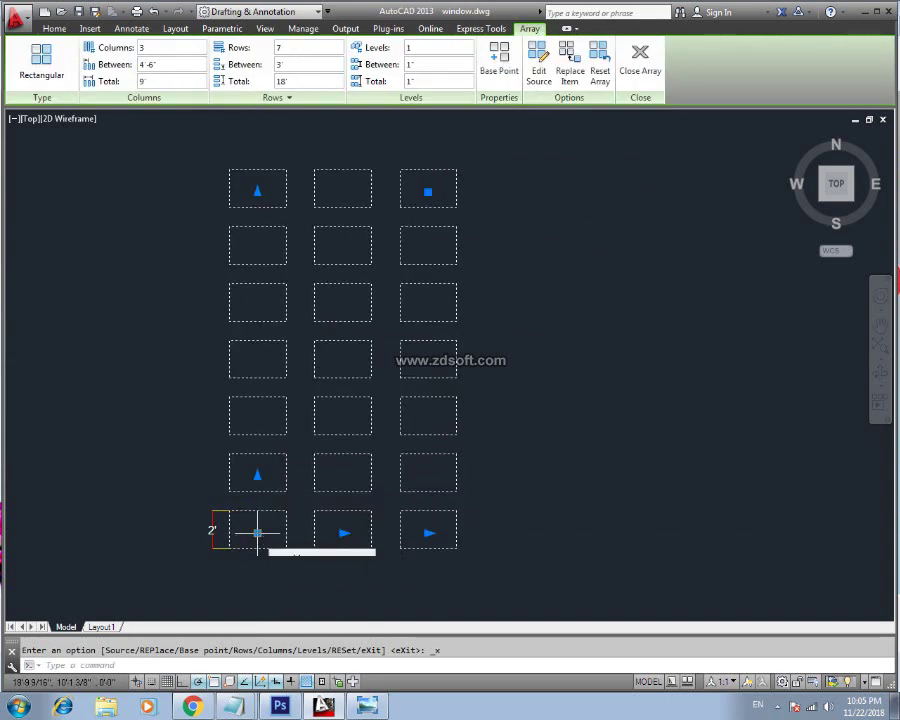
click(257, 533)
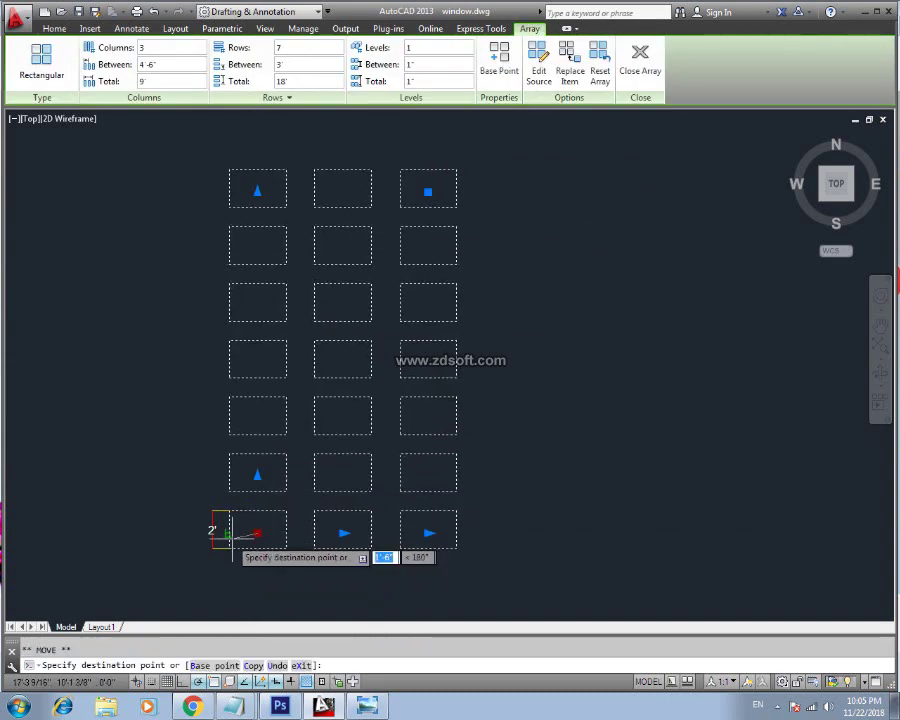
click(500, 424)
click(500, 425)
click(259, 427)
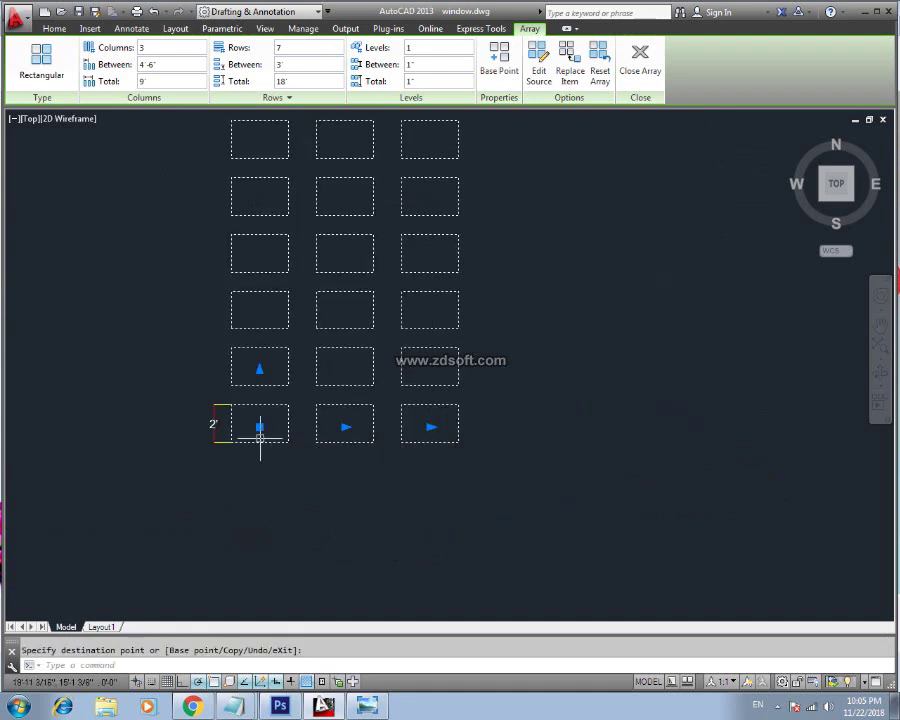
click(260, 431)
key(Escape)
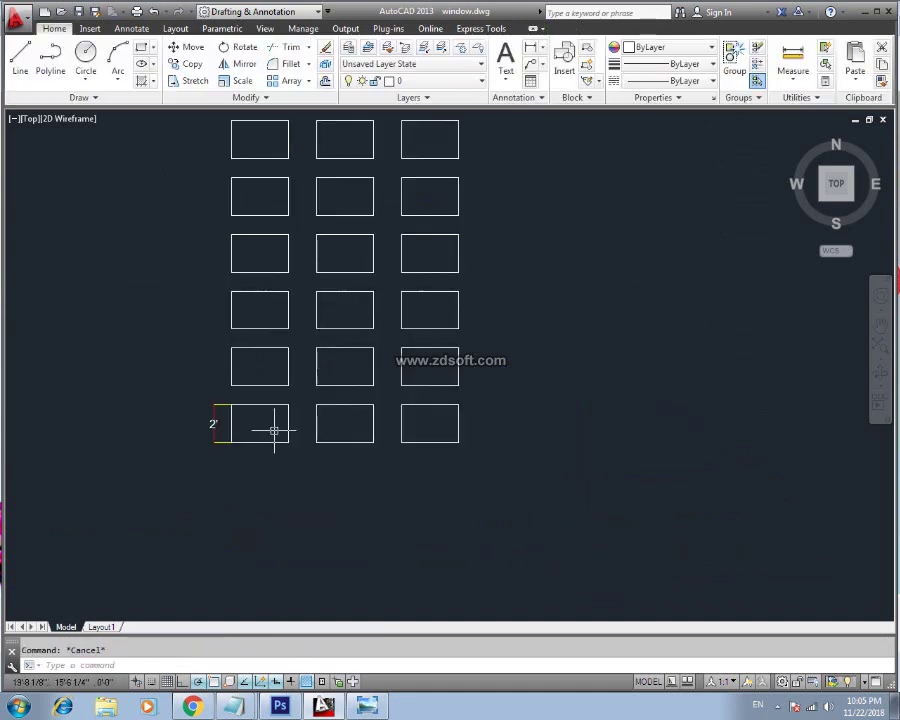
click(268, 426)
key(Escape)
Move the array by its base grip to a spot slightly left of the original.
click(265, 352)
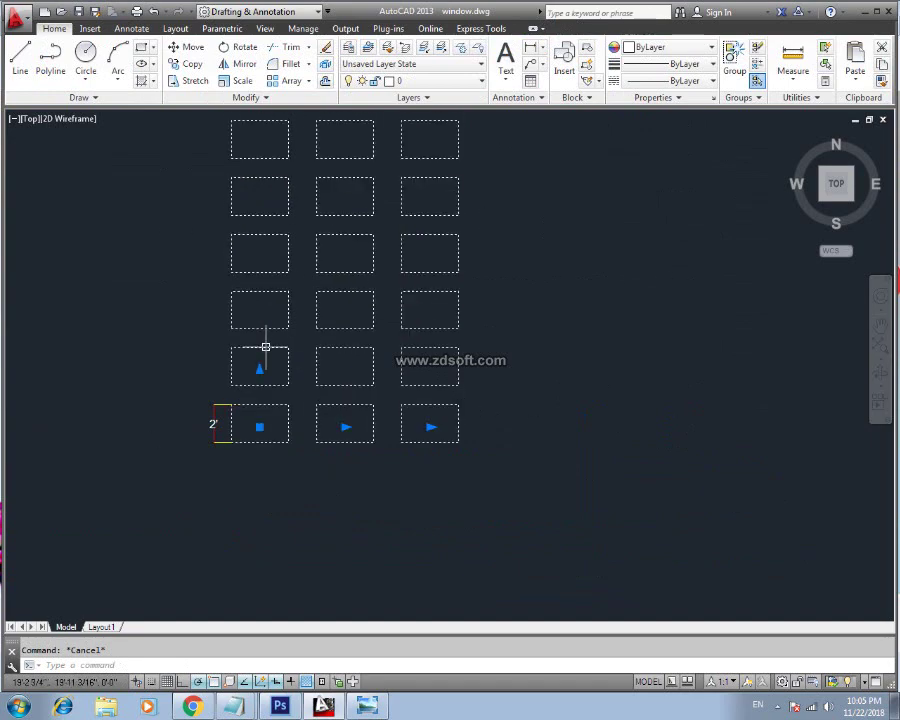
click(259, 427)
click(568, 437)
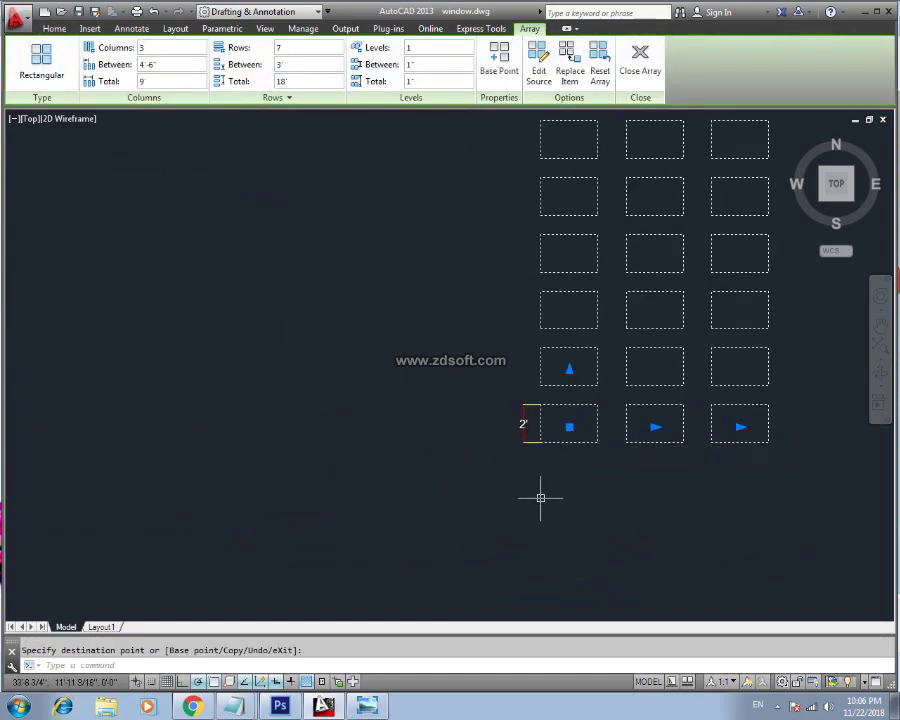
click(568, 425)
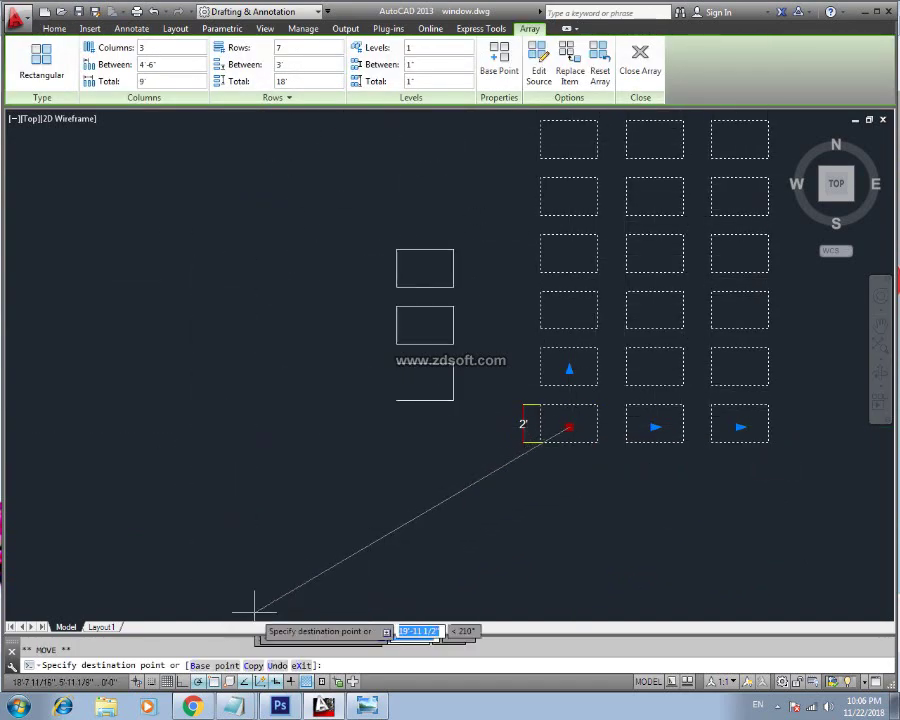
click(202, 512)
Select the array, start Edit Source, then cancel the source edit.
key(Escape)
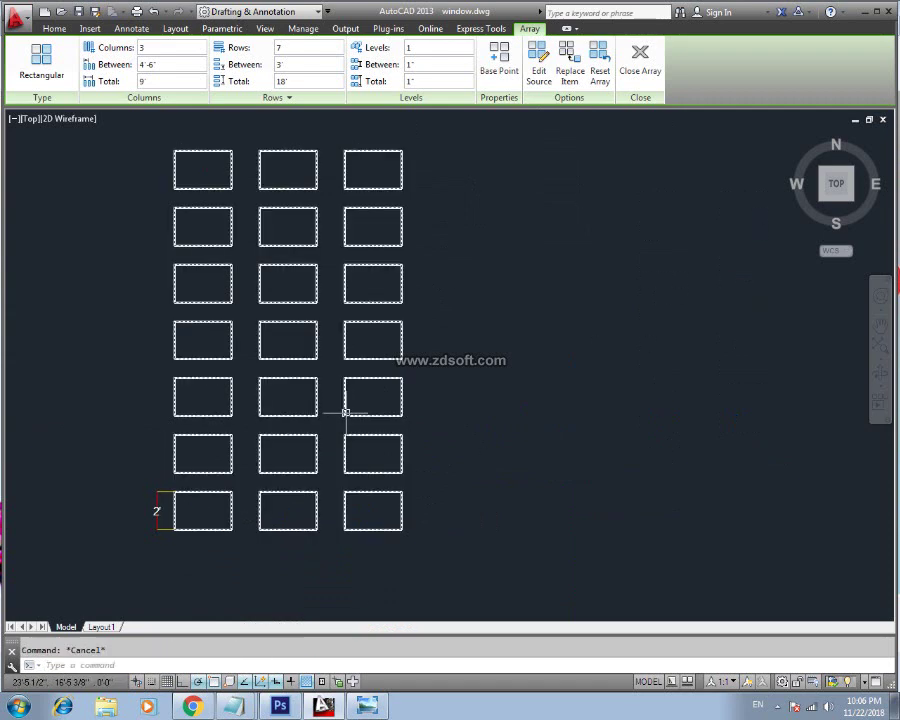
click(444, 186)
click(373, 255)
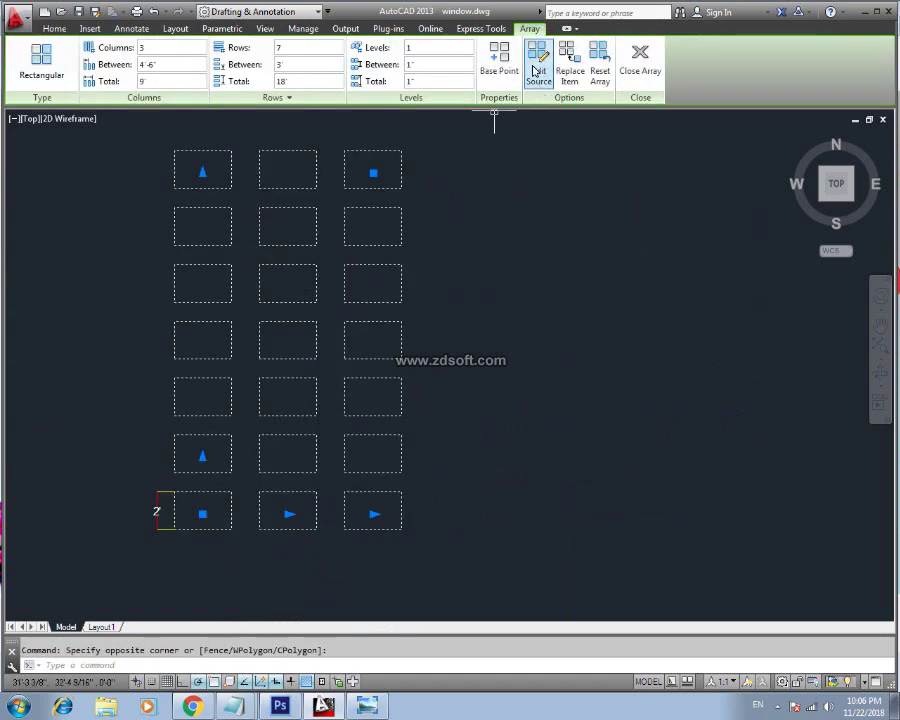
click(536, 70)
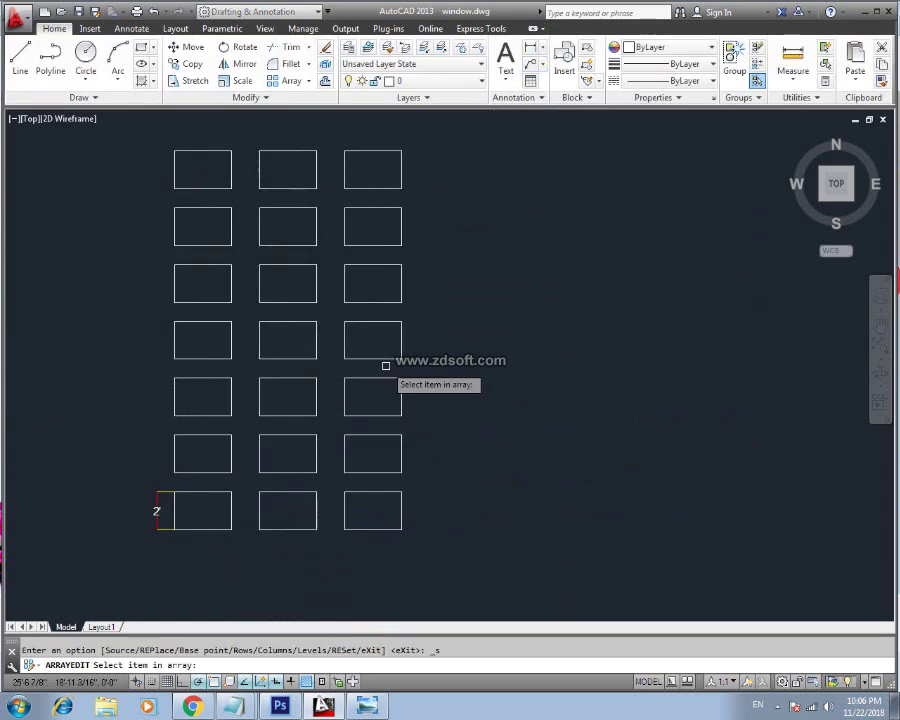
scroll(360, 364, up, 2)
scroll(352, 364, down, 2)
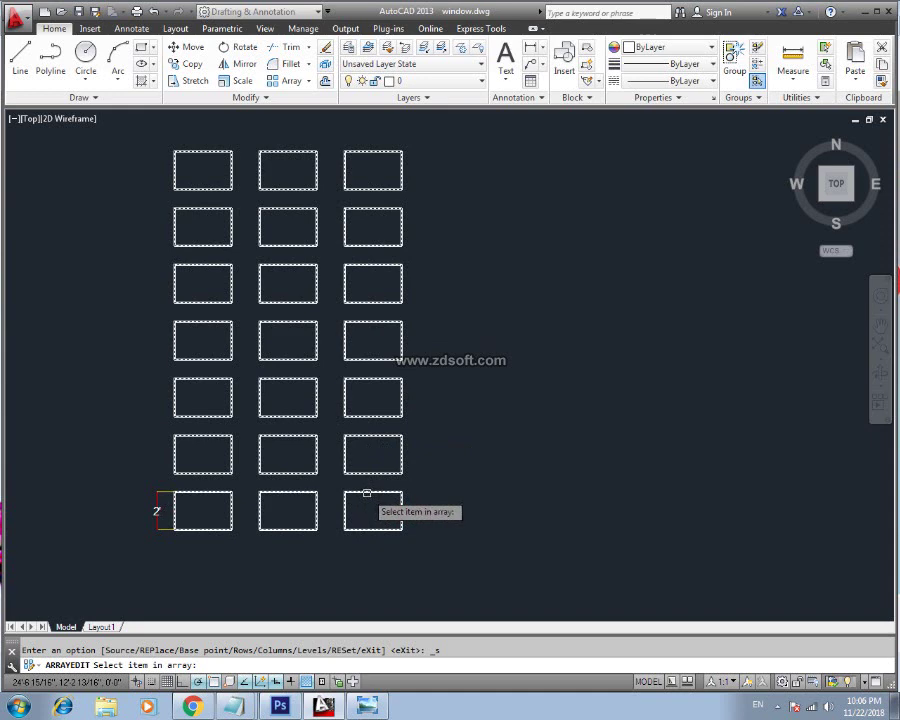
click(777, 706)
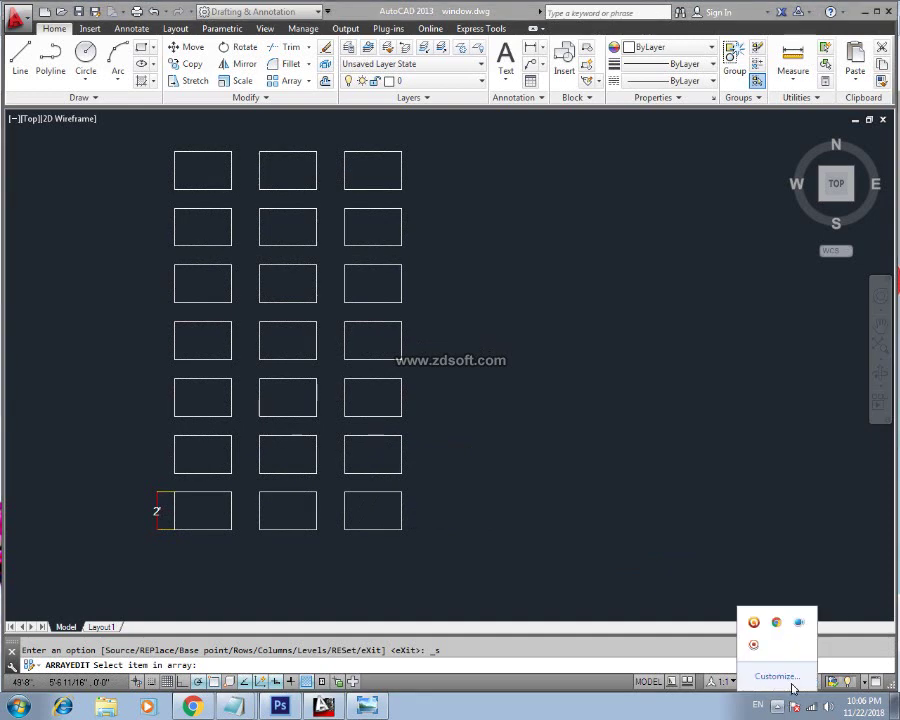
click(790, 579)
key(Escape)
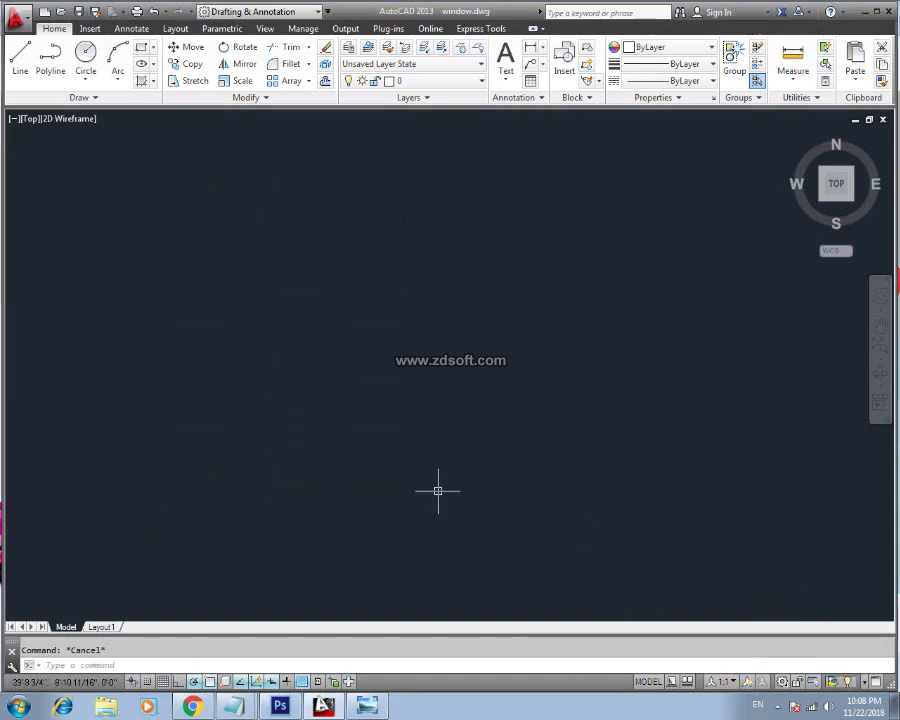
Draw a 3 by 3 square with RECTANG using relative corner @3,3.
text(rec)
key(Return)
click(300, 361)
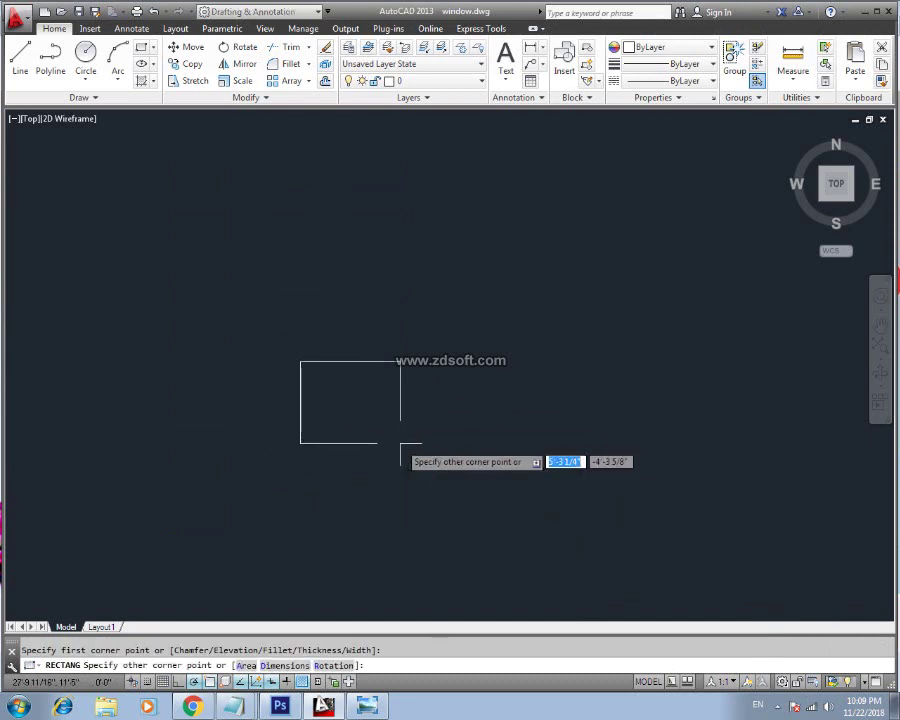
text(@)
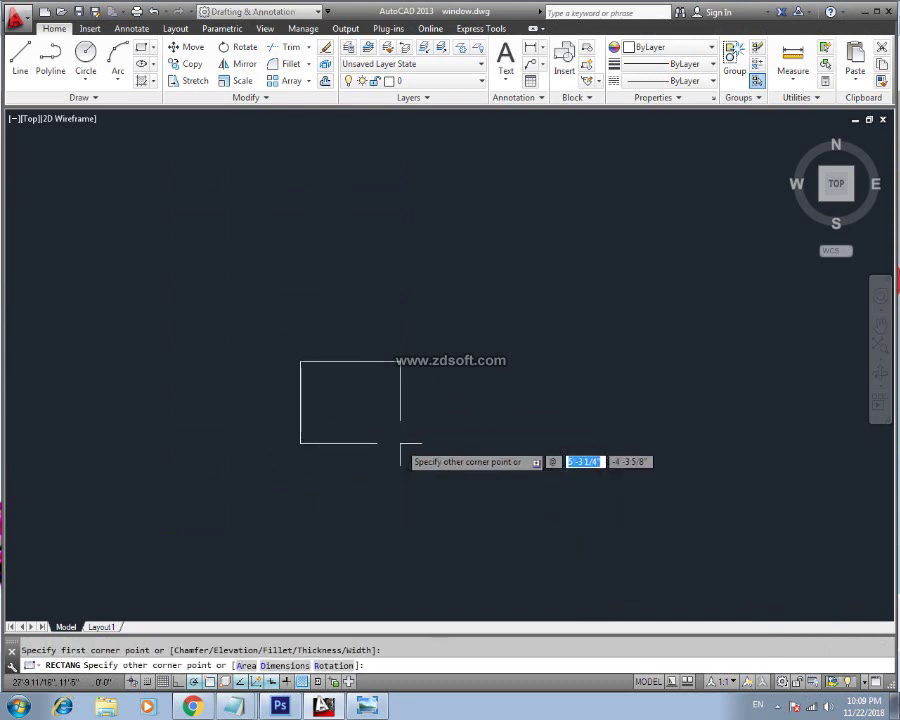
text(3)
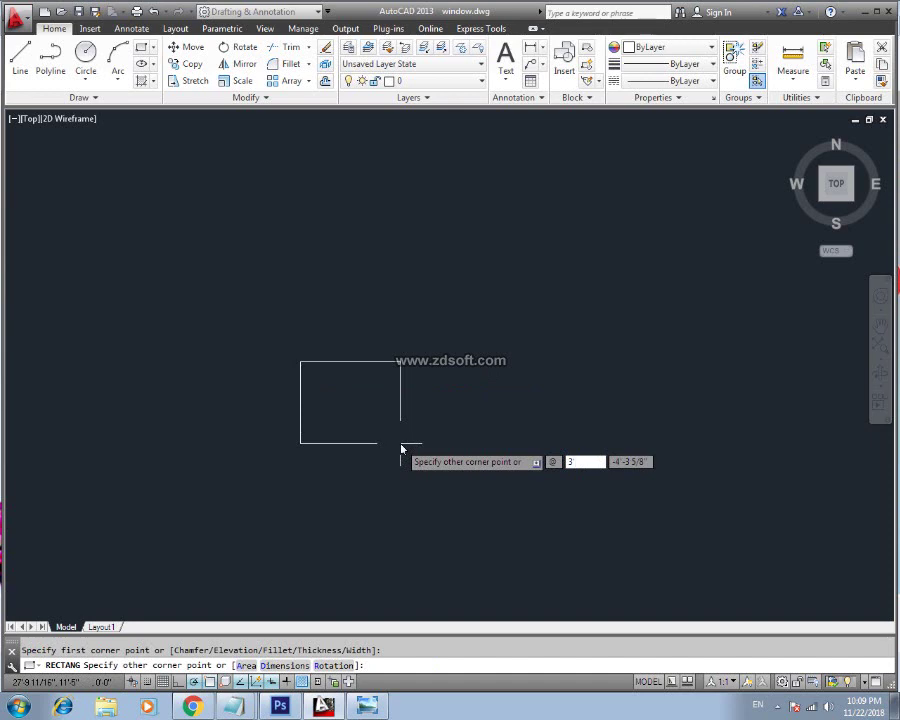
key(Tab)
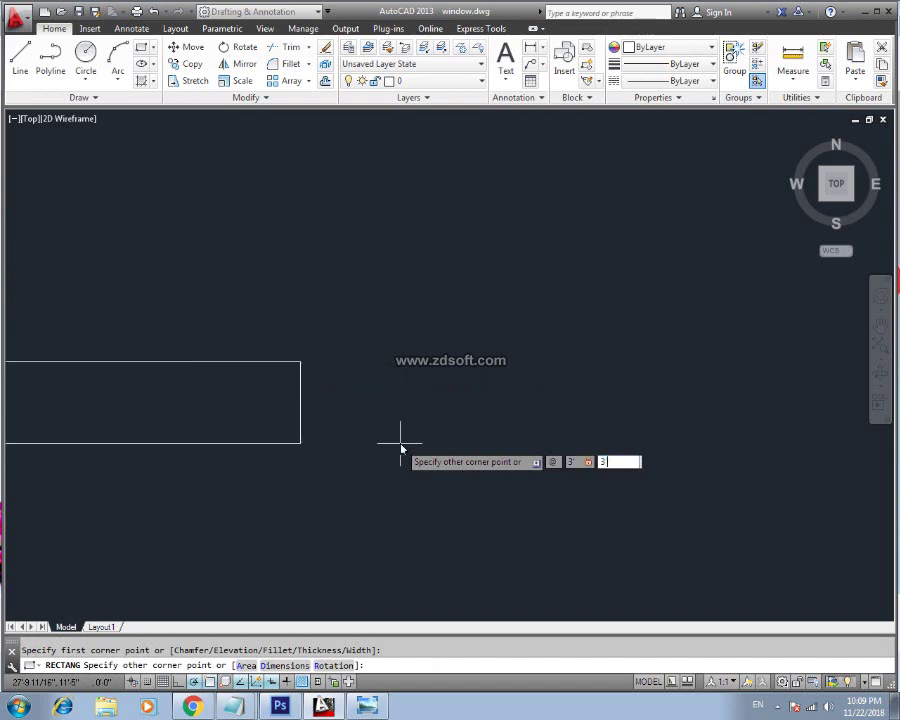
key(Return)
key(Escape)
Start an array and select the new square as its source object.
text(s)
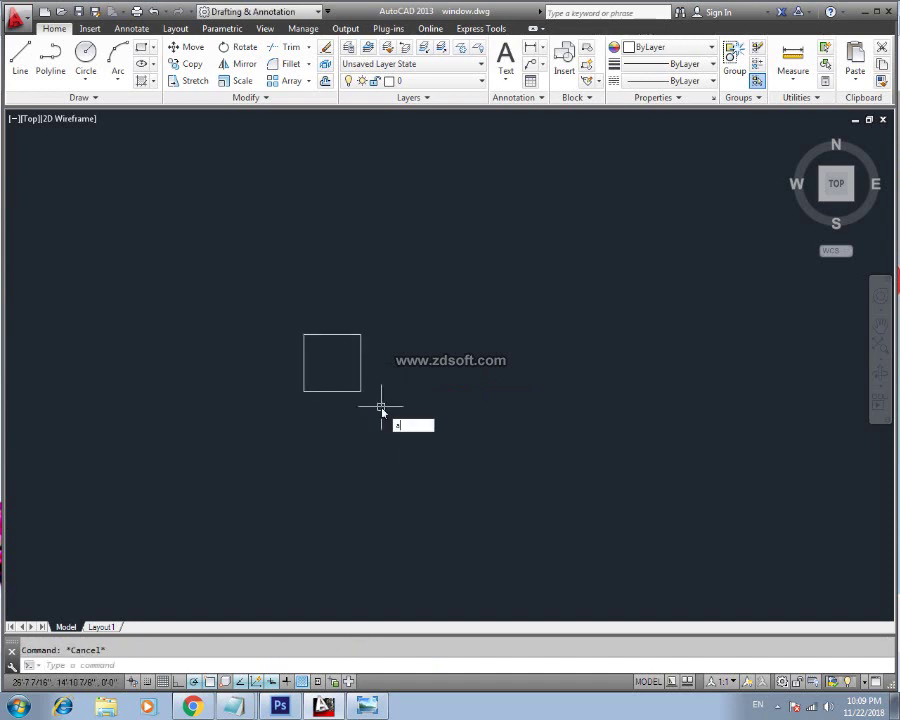
text(r)
key(Return)
click(360, 386)
key(Return)
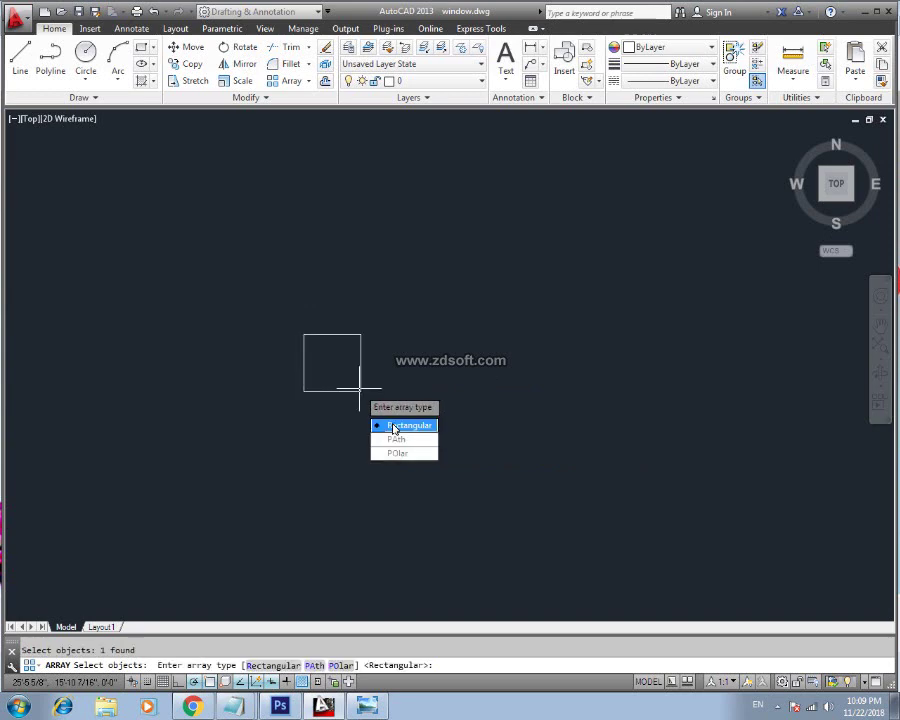
Make a 4-column, 3-row associative rectangular array spaced 4'-6" and select it.
click(393, 427)
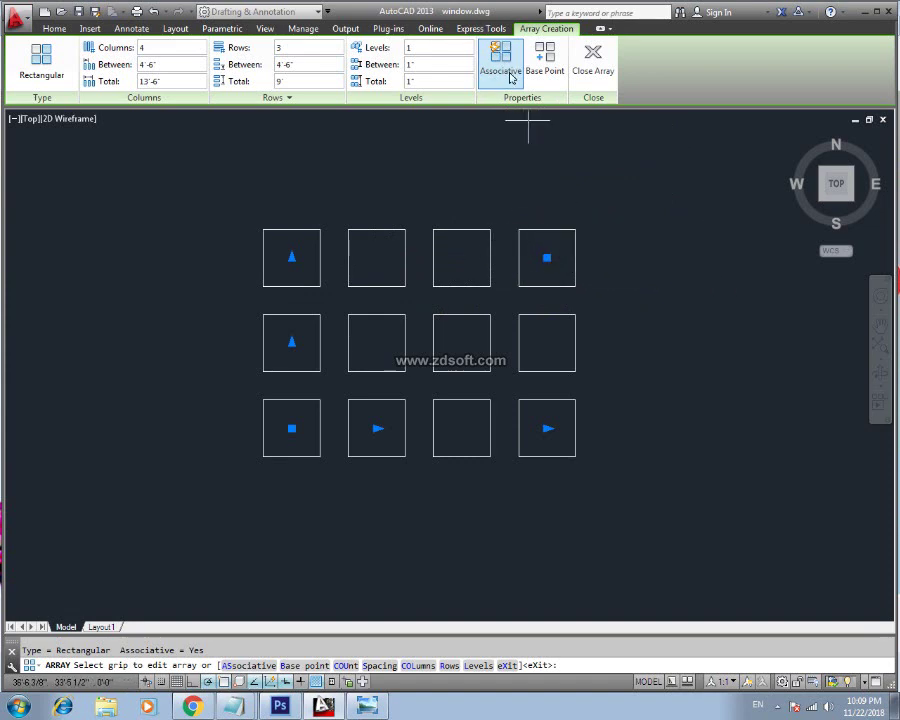
key(Escape)
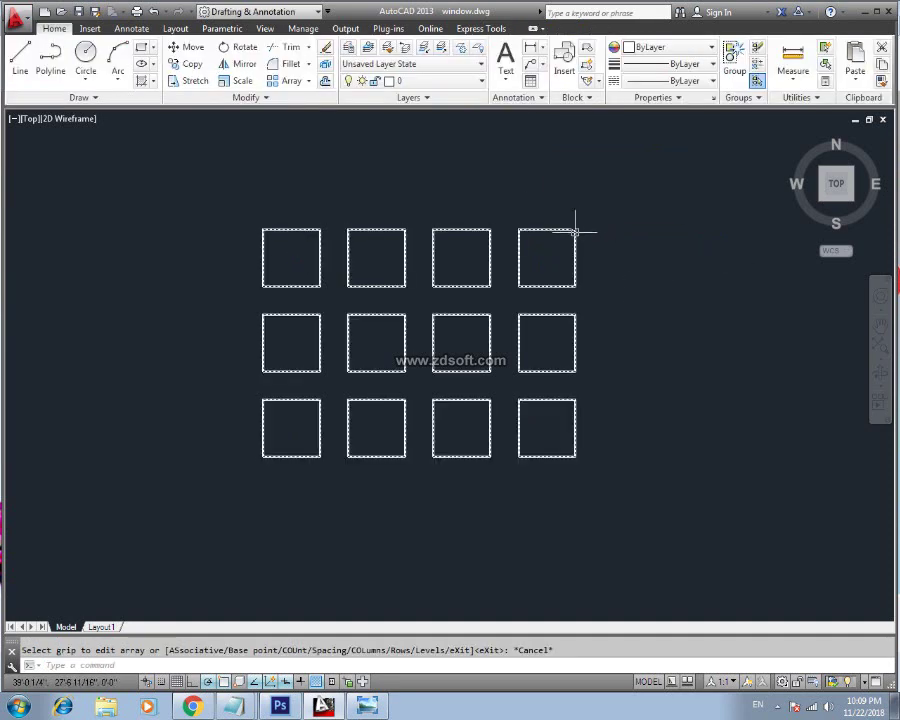
click(575, 231)
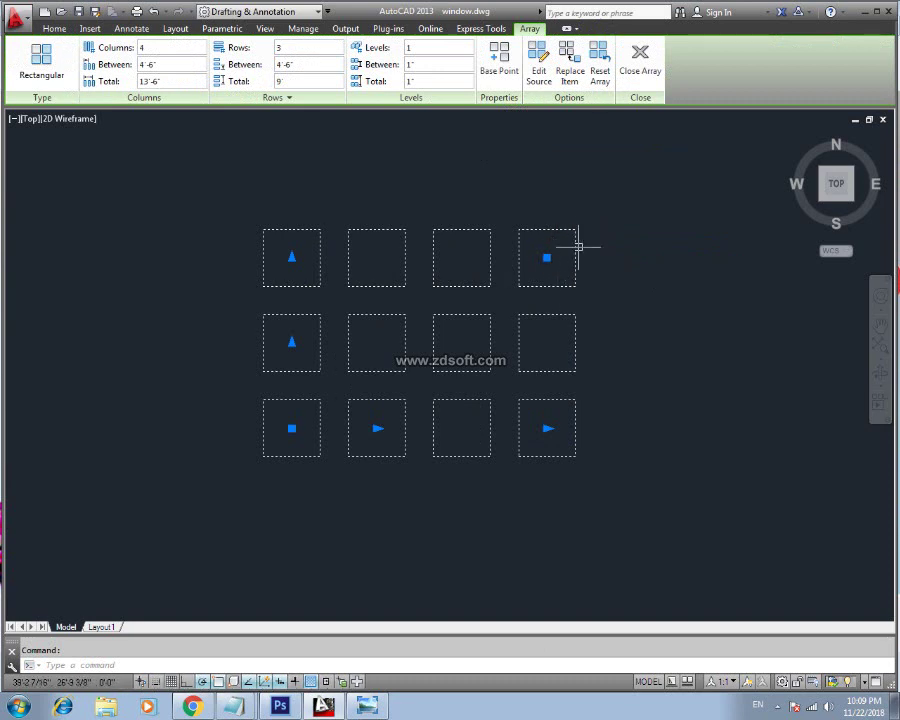
Clear the array selection and cancel an accidentally started Trim command.
key(Escape)
click(571, 232)
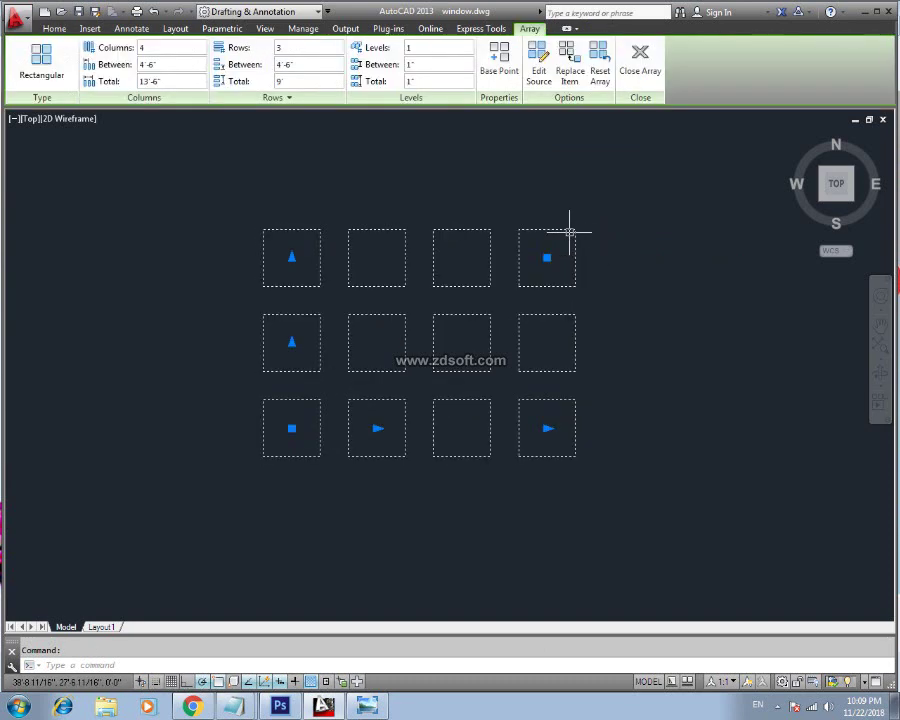
key(Escape)
text(ts or)
key(Return)
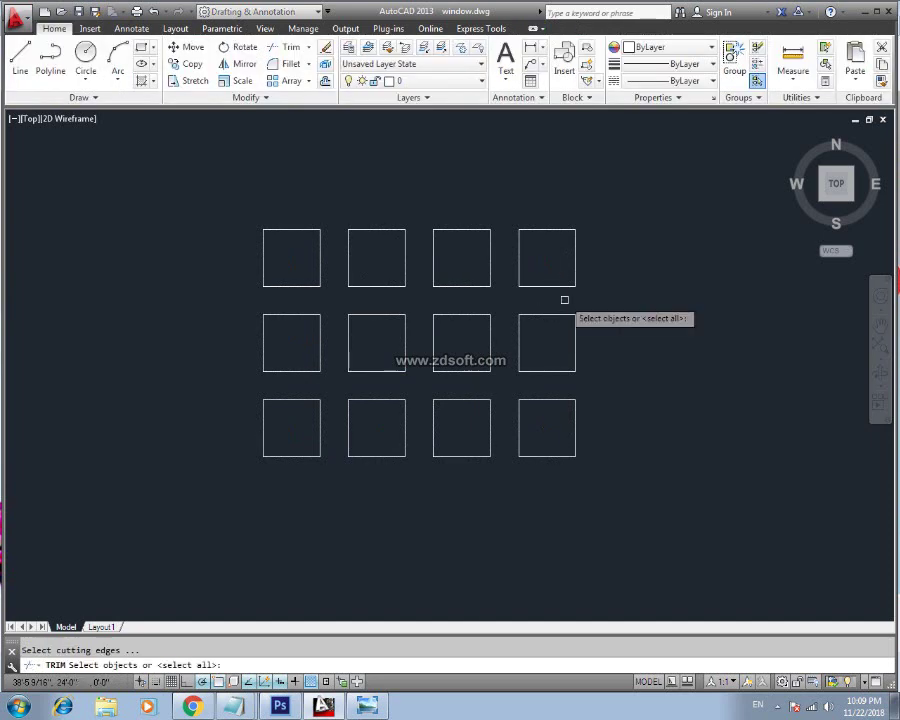
key(Return)
key(Escape)
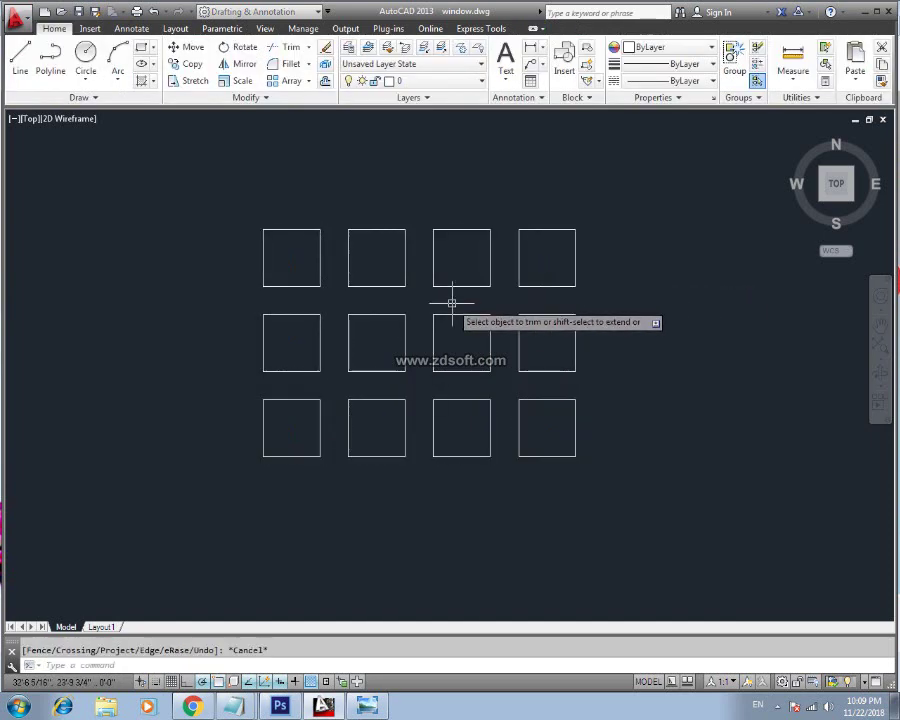
key(Escape)
middle_drag(596, 336, 550, 343)
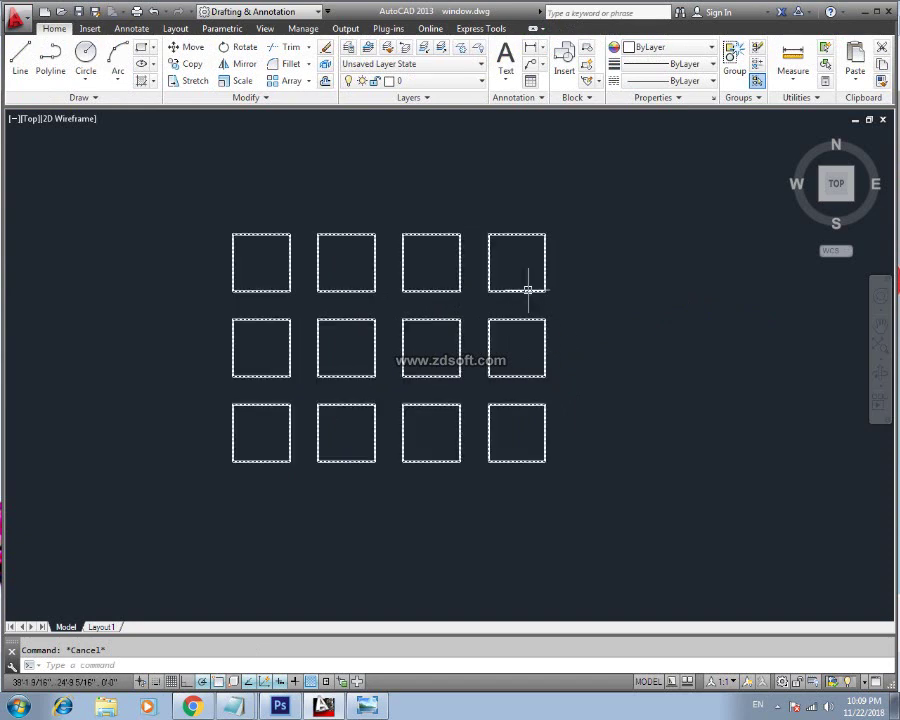
Explode the associative array into twelve separate squares.
text(x)
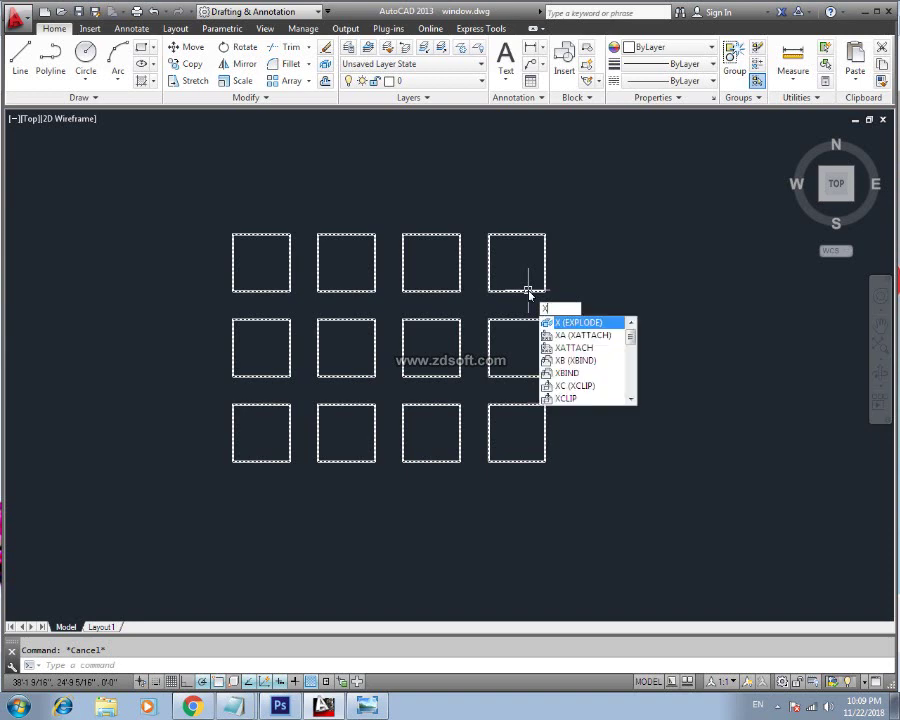
key(Return)
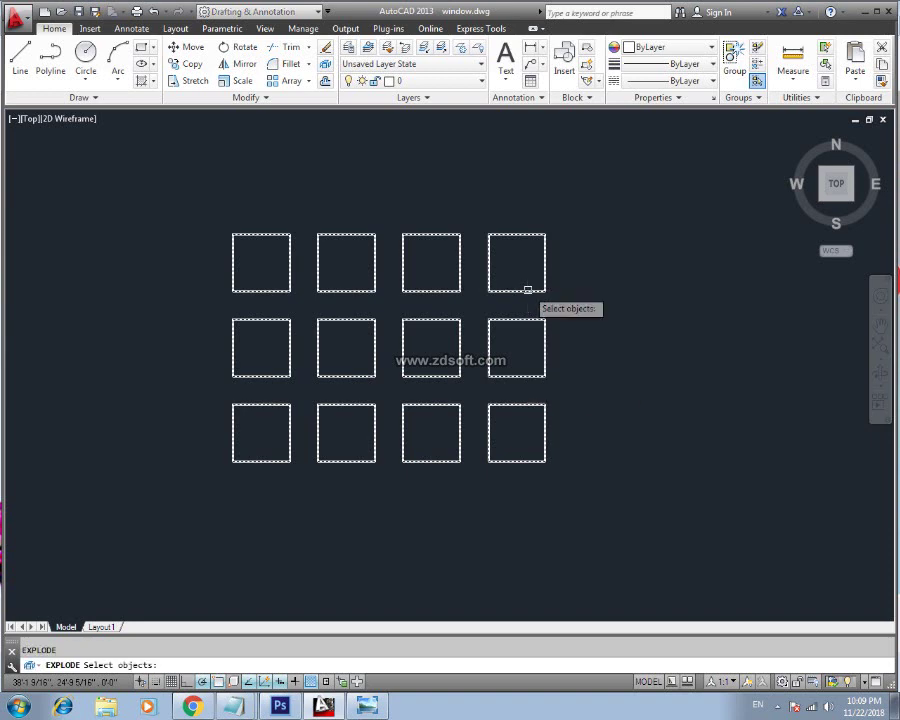
click(527, 290)
key(Return)
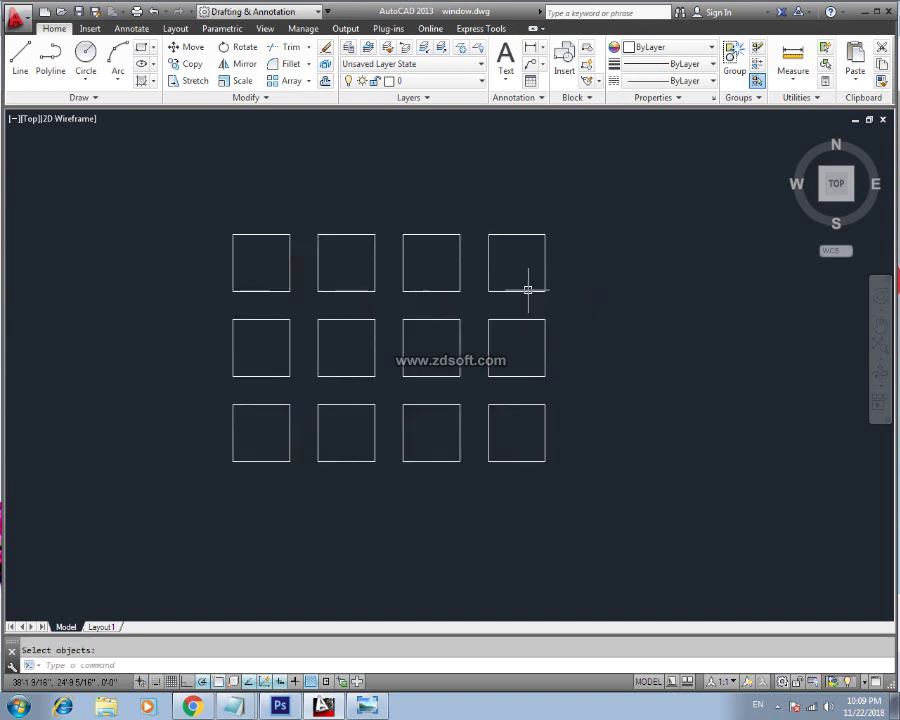
click(525, 290)
click(439, 291)
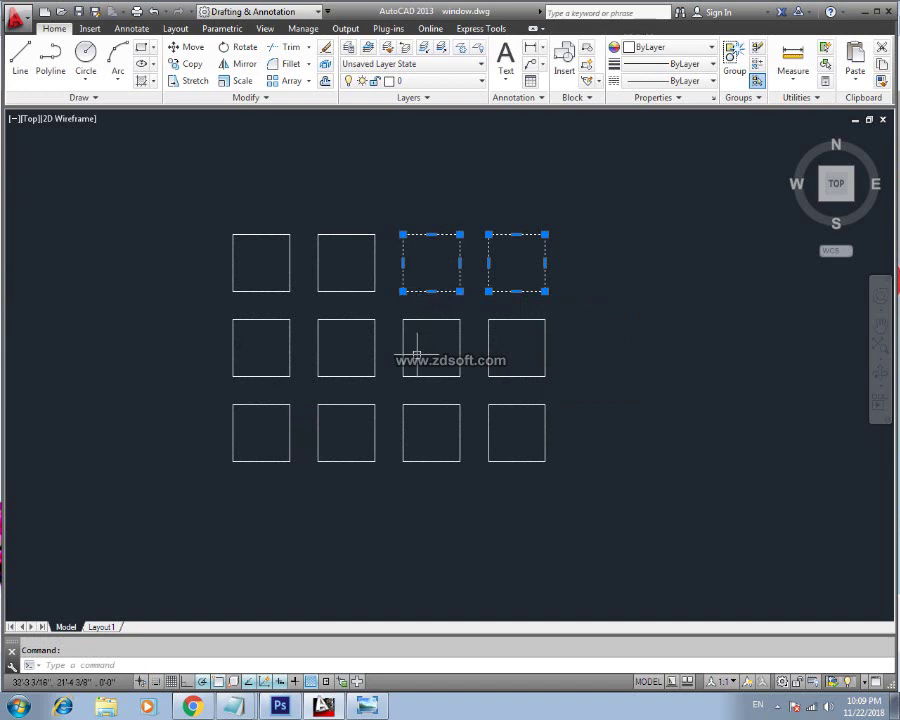
click(431, 320)
key(Escape)
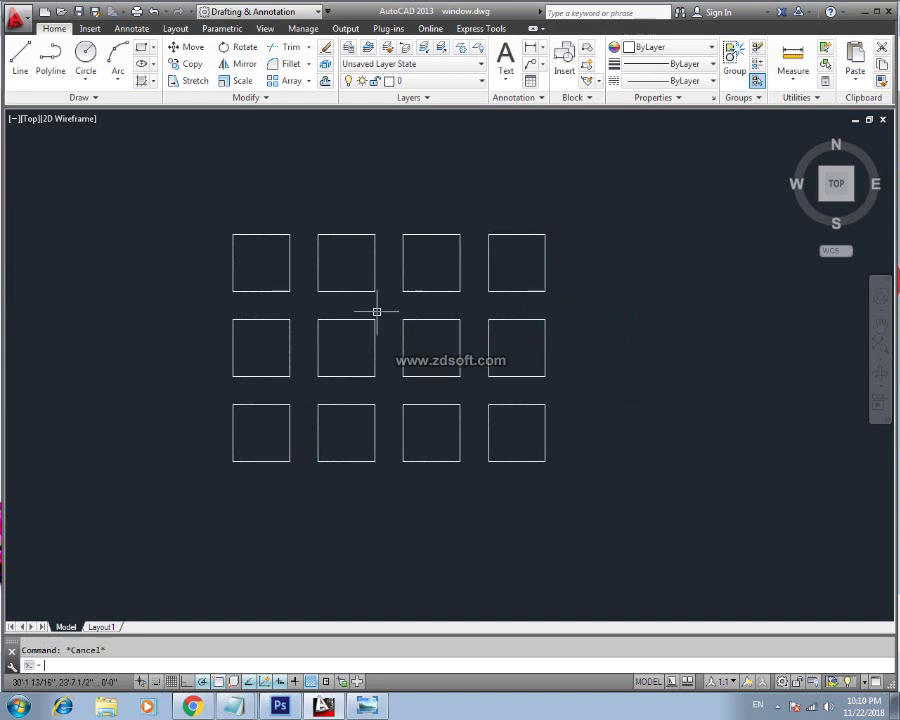
Erase the other eleven squares, leaving only the bottom-left square.
click(594, 202)
click(273, 364)
key(Delete)
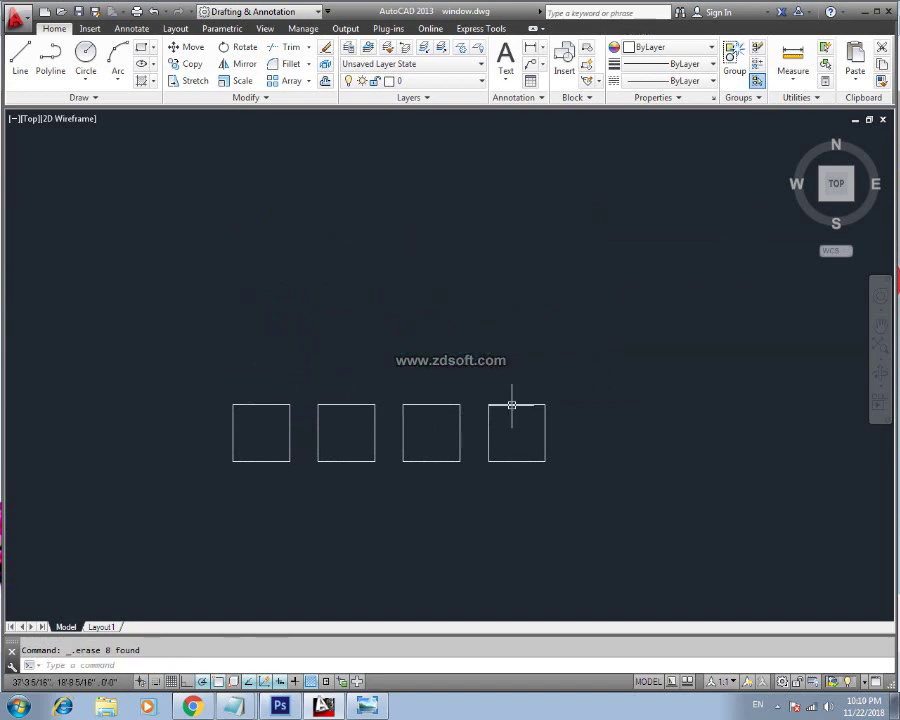
click(540, 374)
click(332, 460)
key(Delete)
key(Escape)
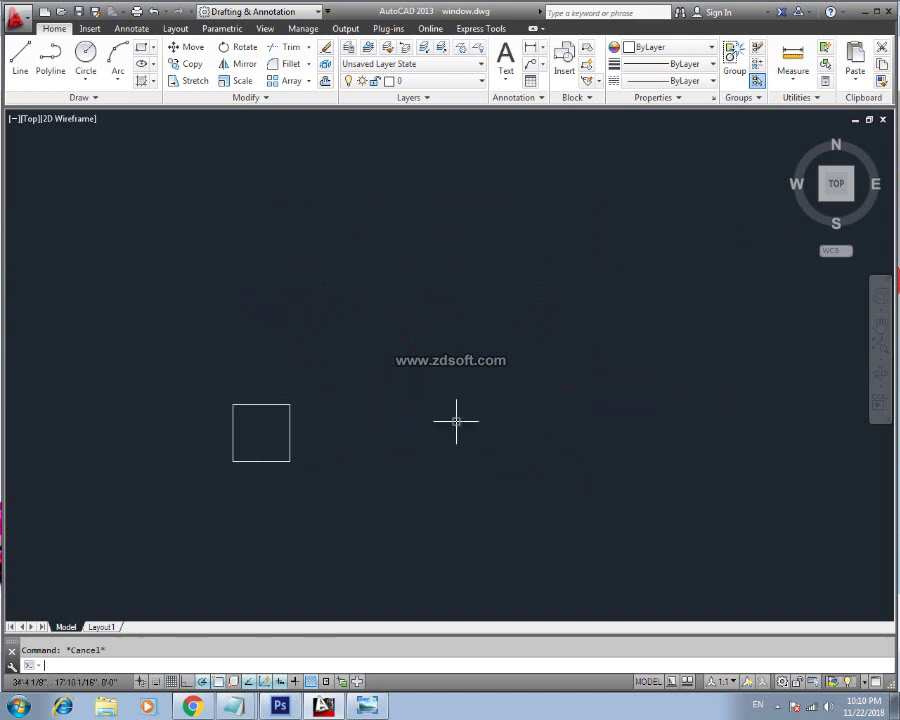
text(ar)
key(Return)
Array the remaining square into a 4×3 rectangular array and select it.
click(271, 404)
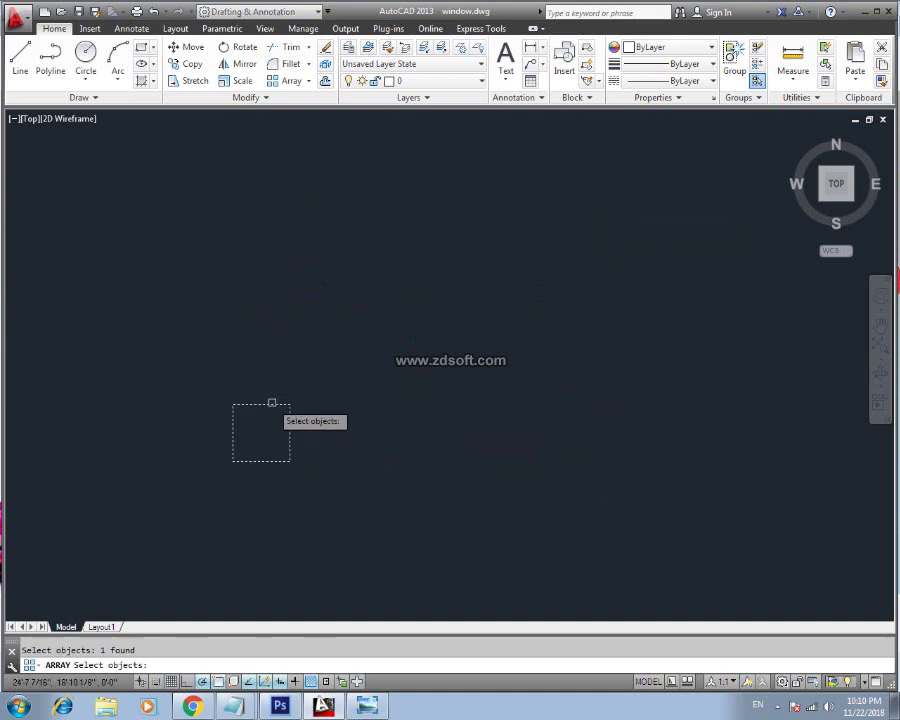
key(Return)
key(Return)
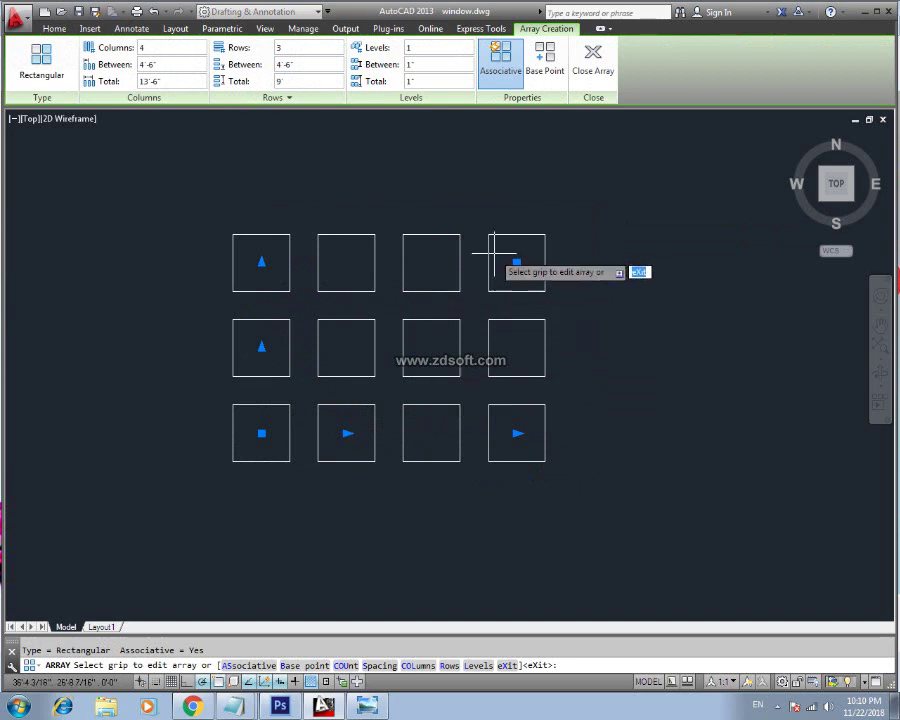
key(Escape)
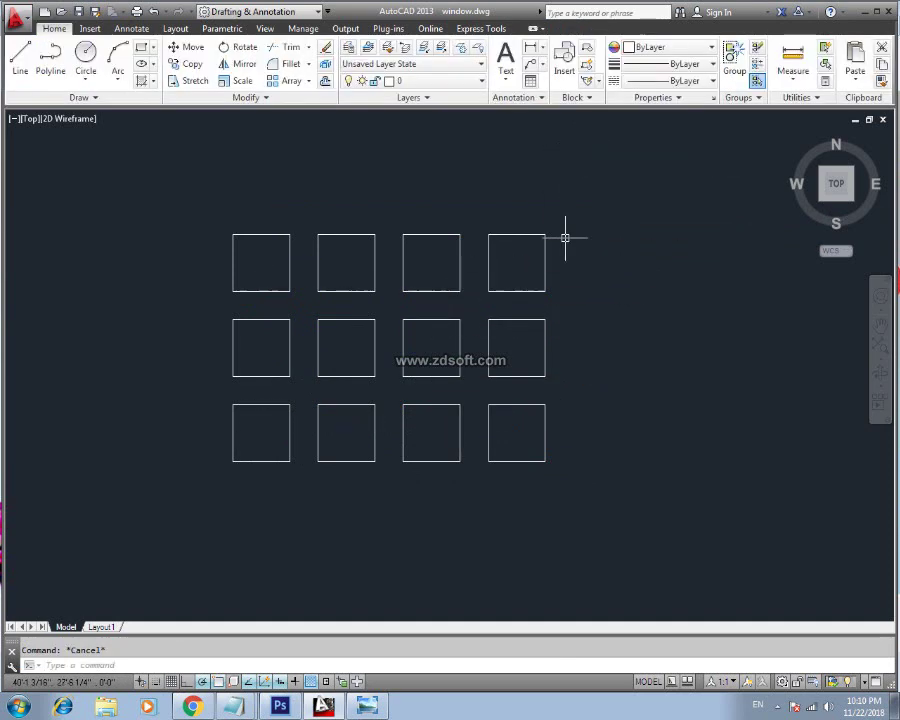
click(568, 237)
click(482, 293)
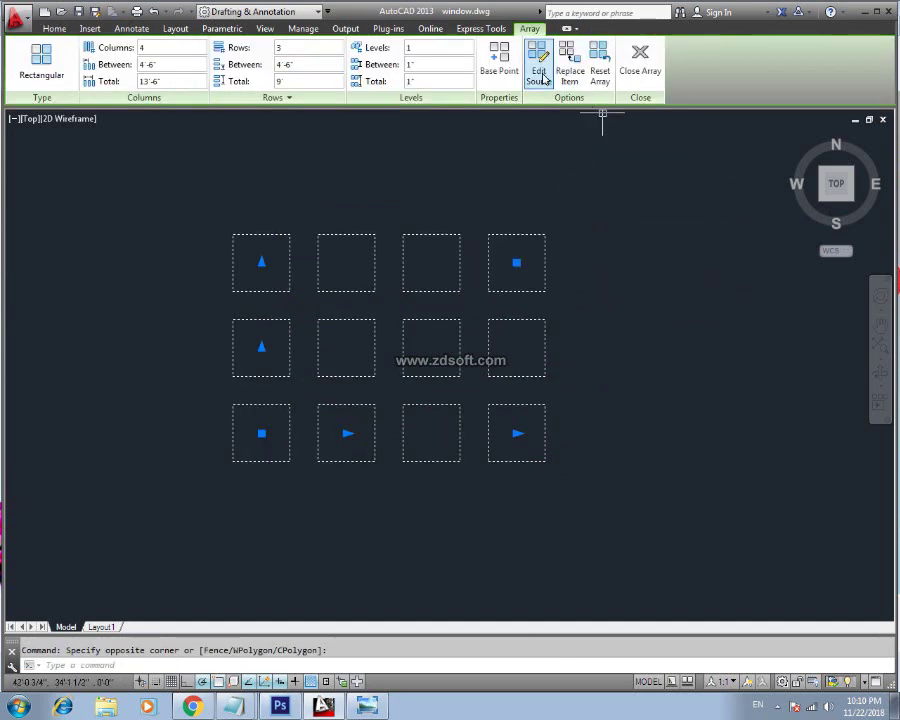
Via Edit Source, add a default-radius circle at a square's top-left corner and save changes.
click(543, 78)
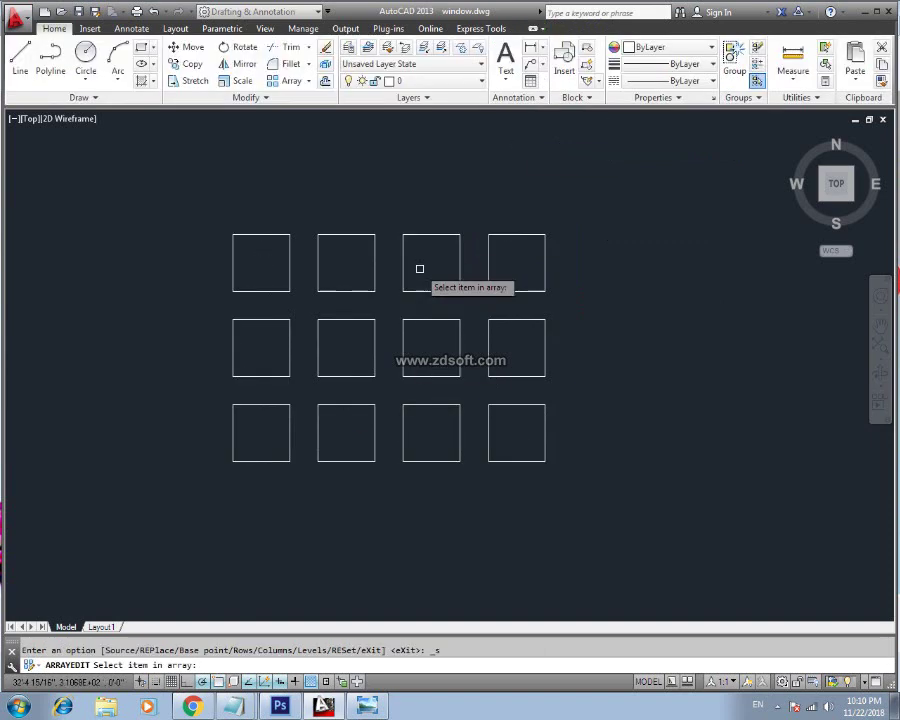
click(520, 377)
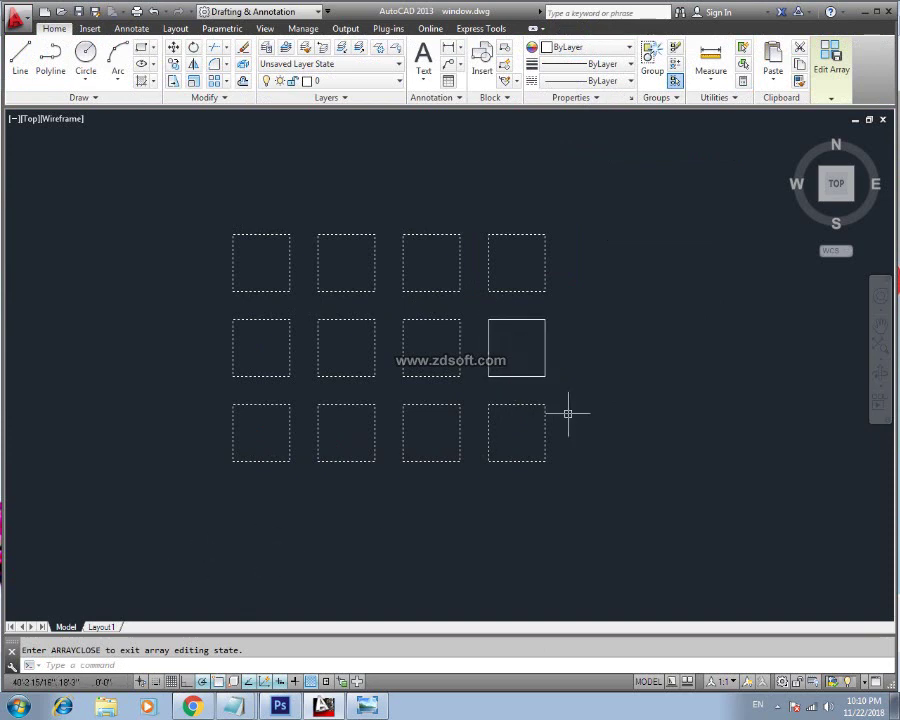
text(c)
key(Return)
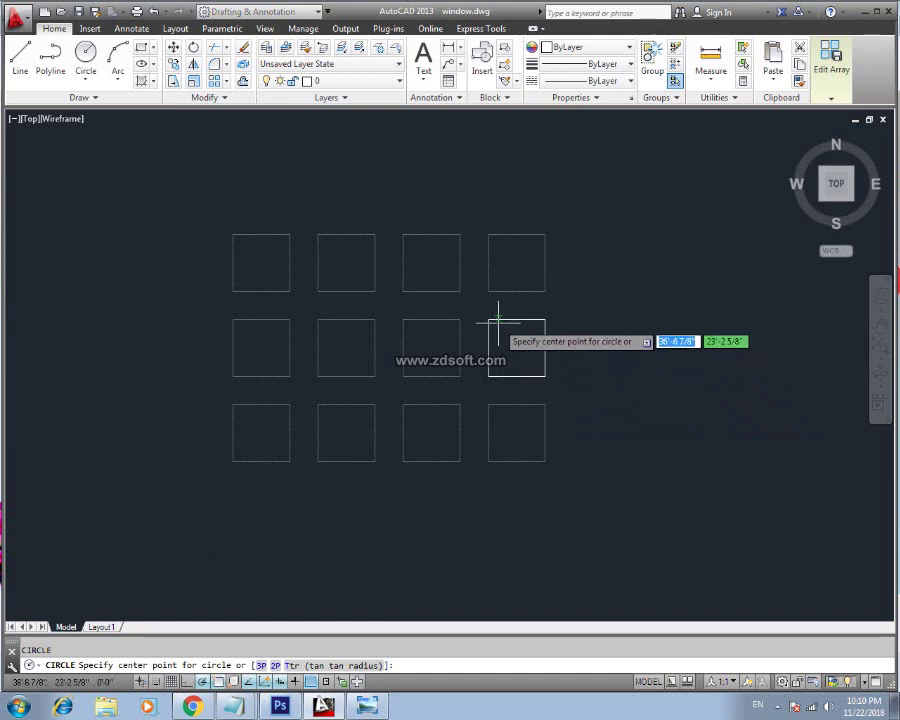
click(489, 320)
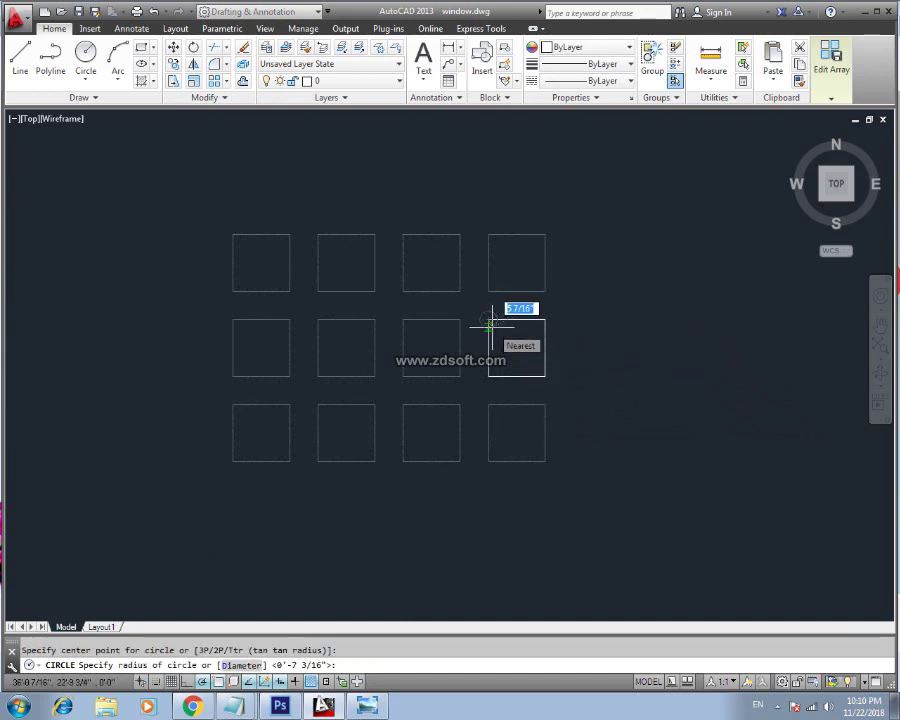
key(Return)
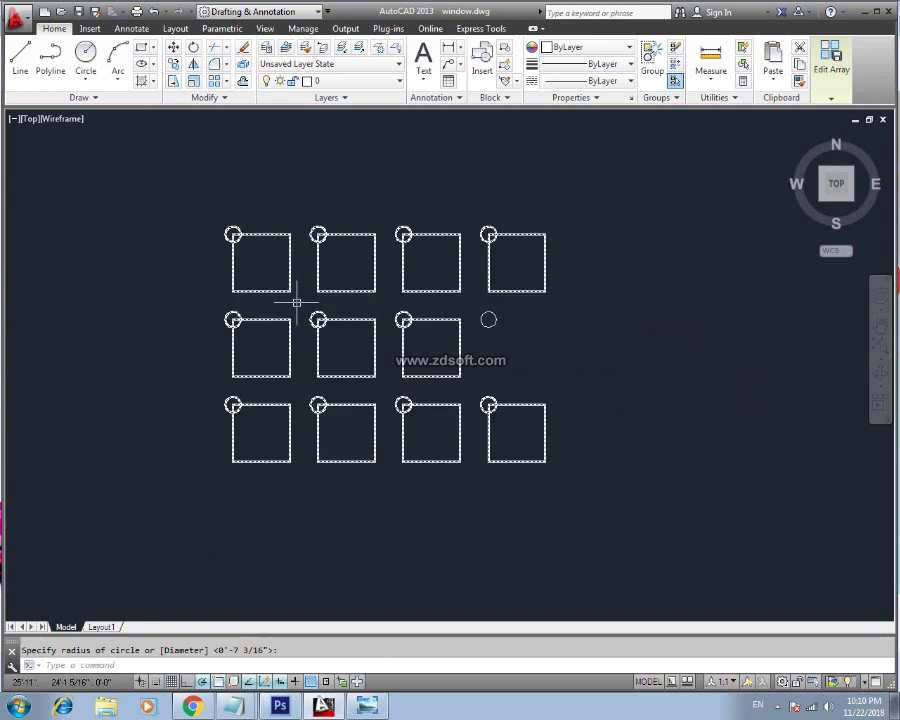
click(834, 99)
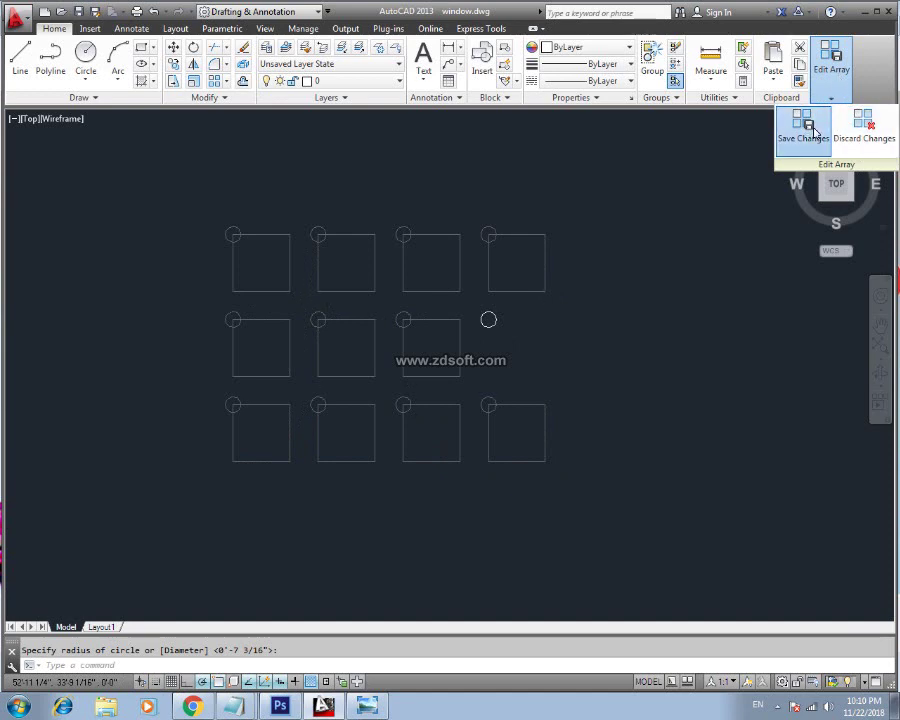
click(808, 140)
middle_drag(440, 330, 360, 321)
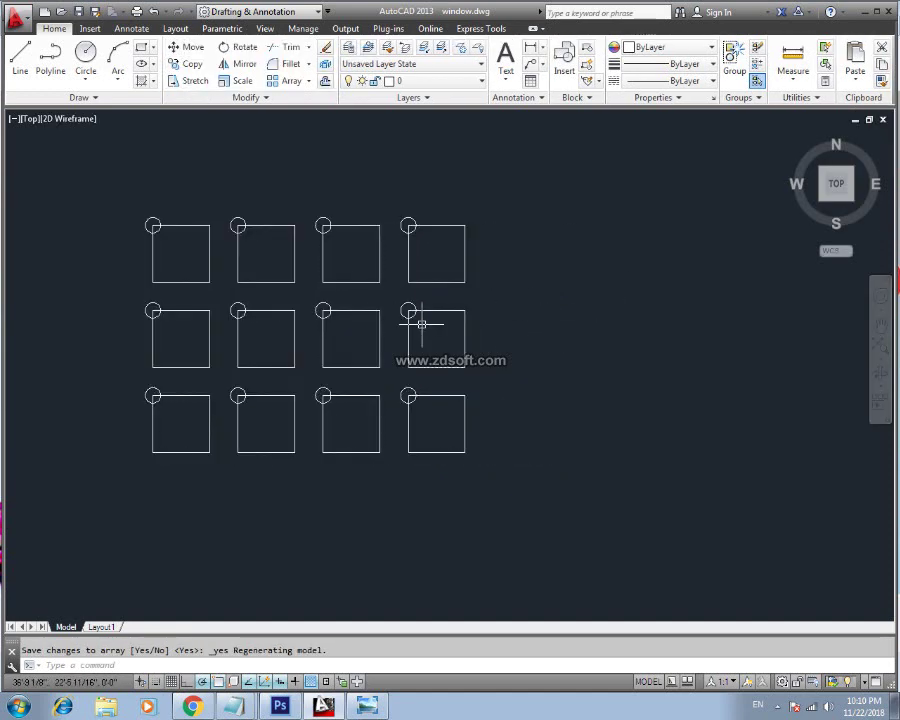
Pan and window-select all 12 array items to check the corner circles.
click(511, 209)
click(446, 290)
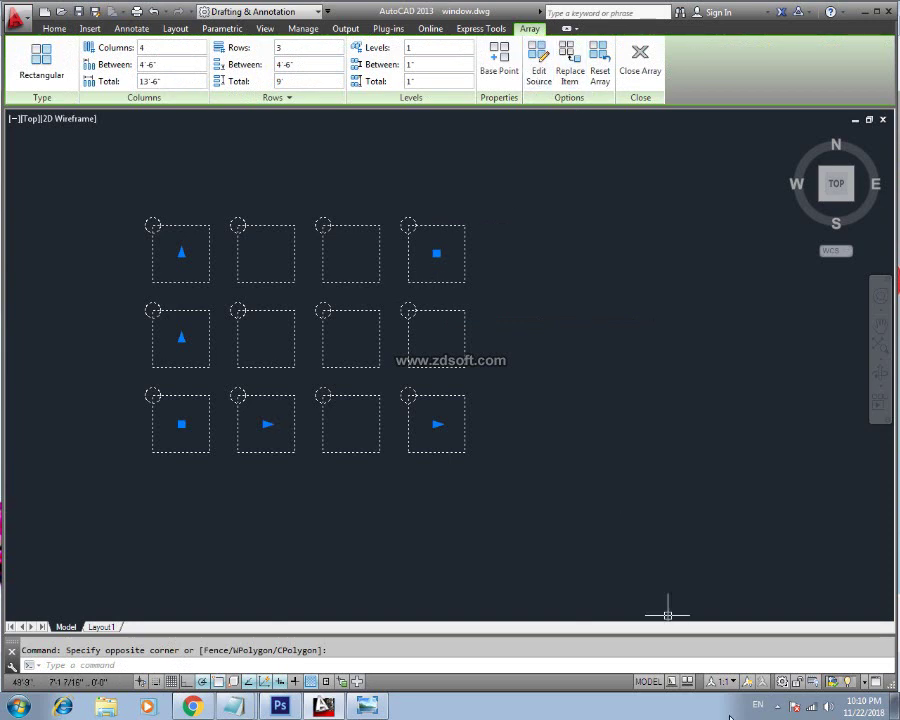
click(779, 707)
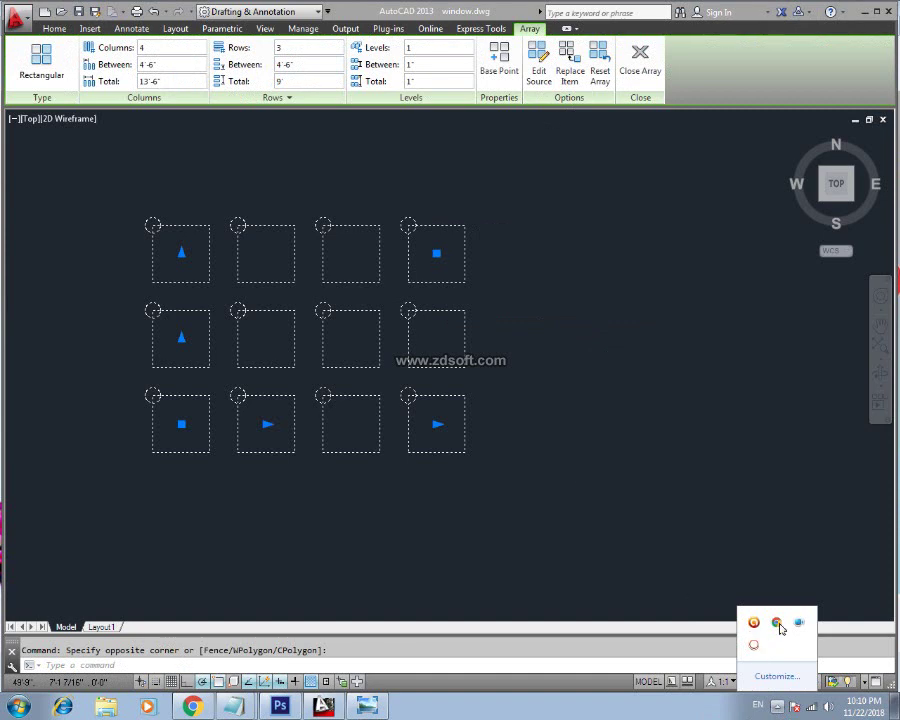
key(Escape)
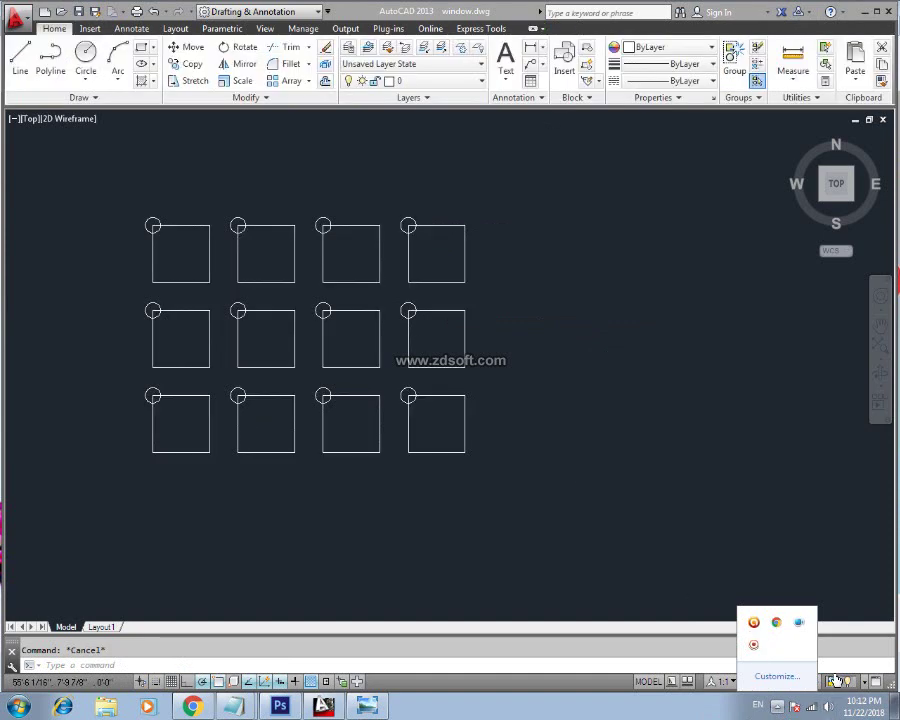
click(835, 681)
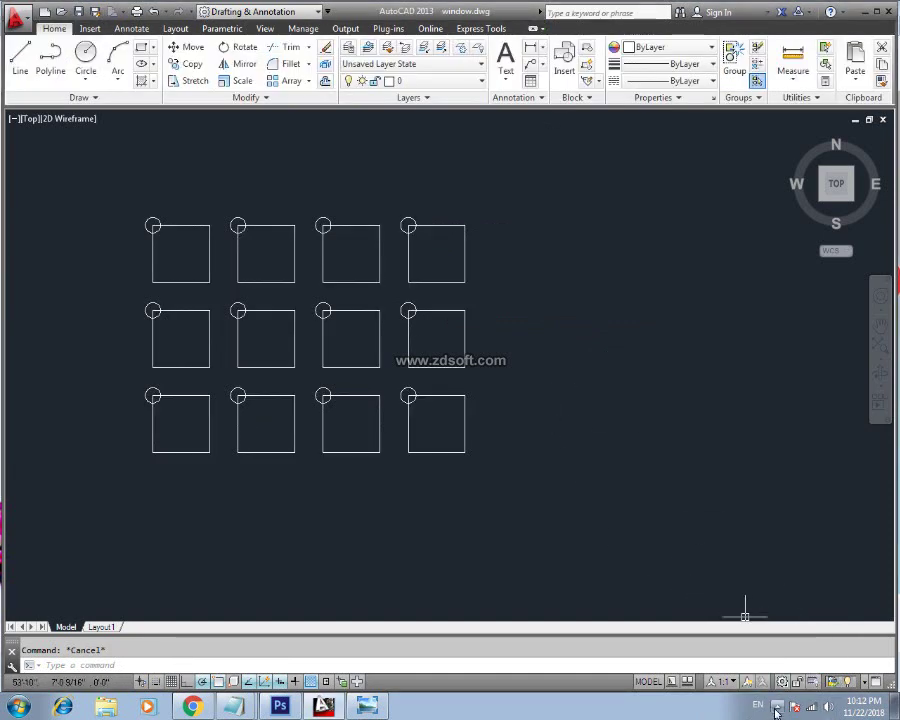
middle_drag(498, 380, 561, 381)
click(571, 188)
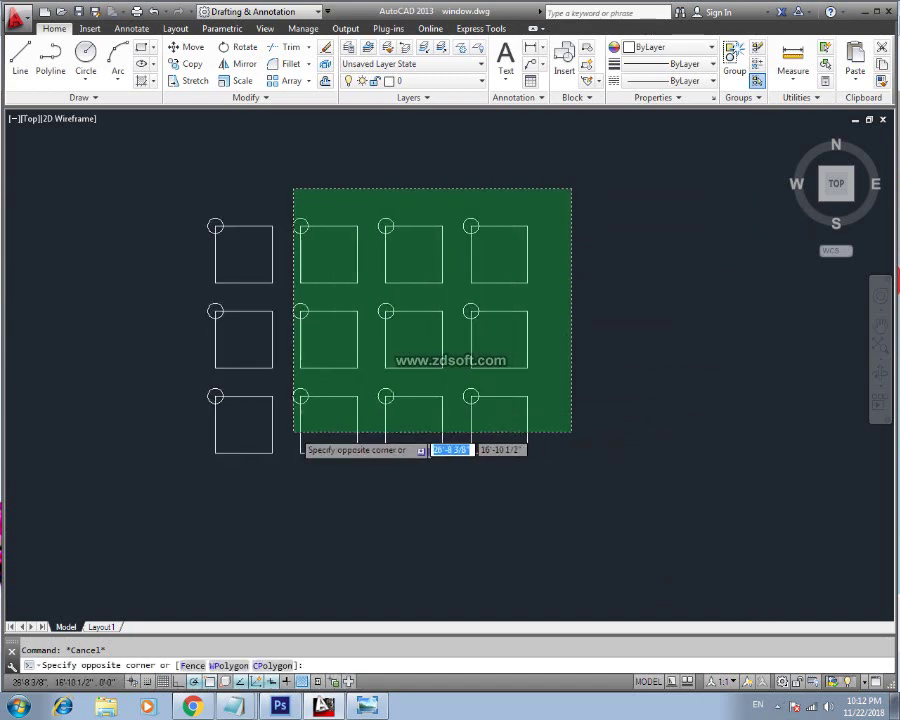
click(240, 454)
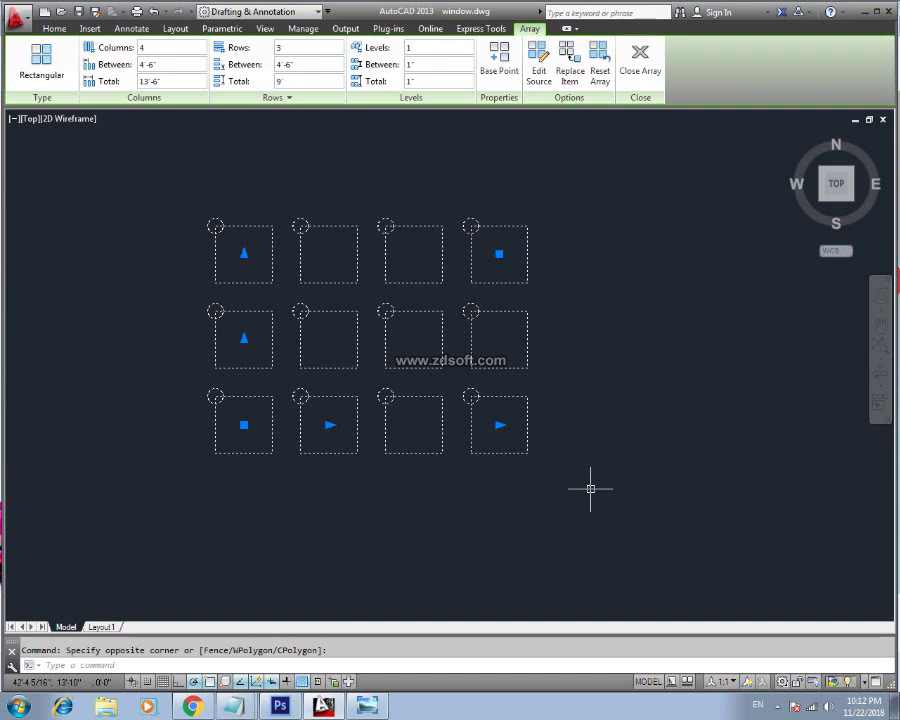
click(368, 707)
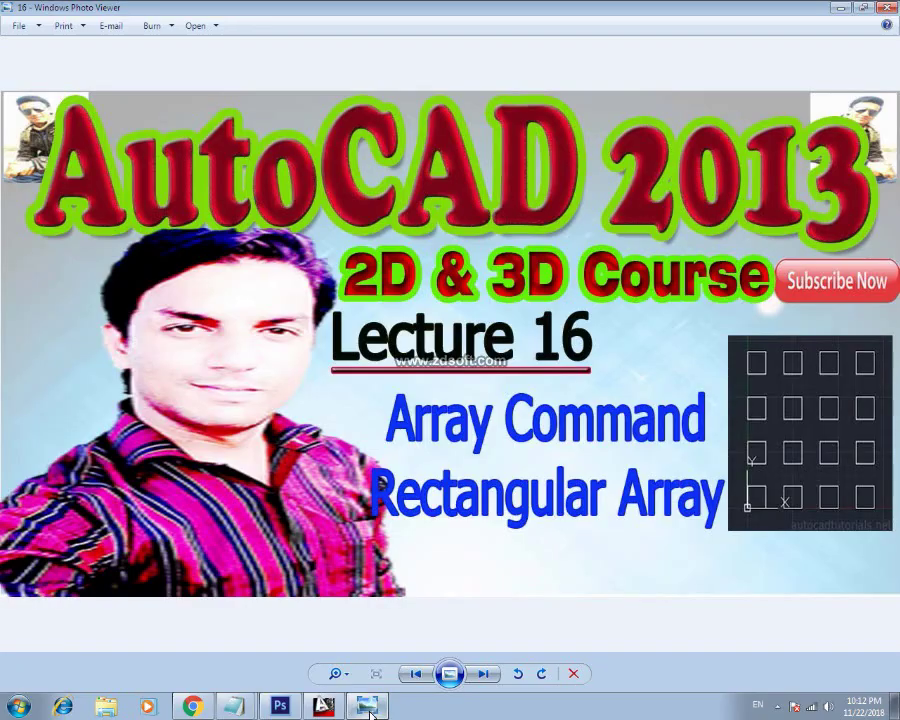